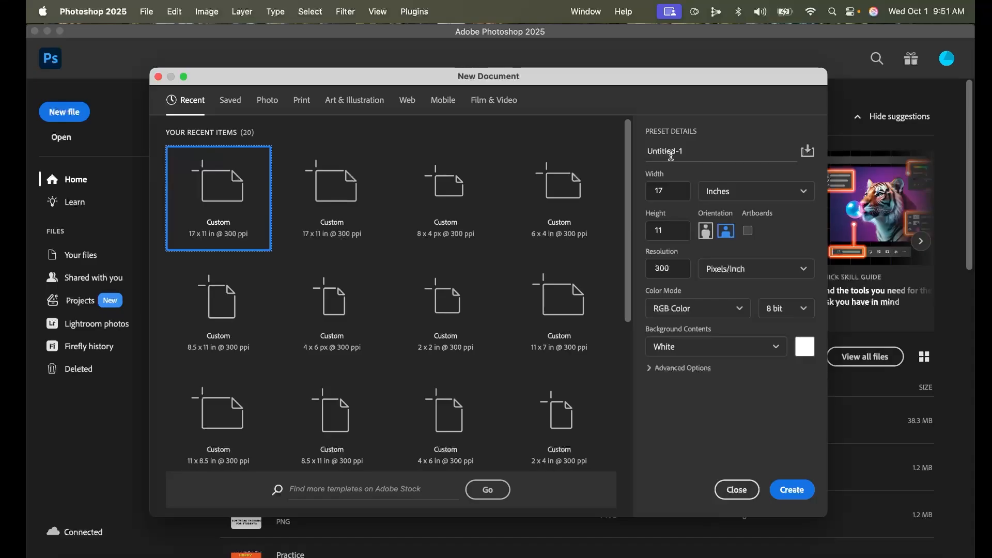
- Create a 17 x 11 inch document named Practice Project at 300 pixels/inch in CMYK Color with a white background
{"action": "left_click", "coordinate": [689, 154]}
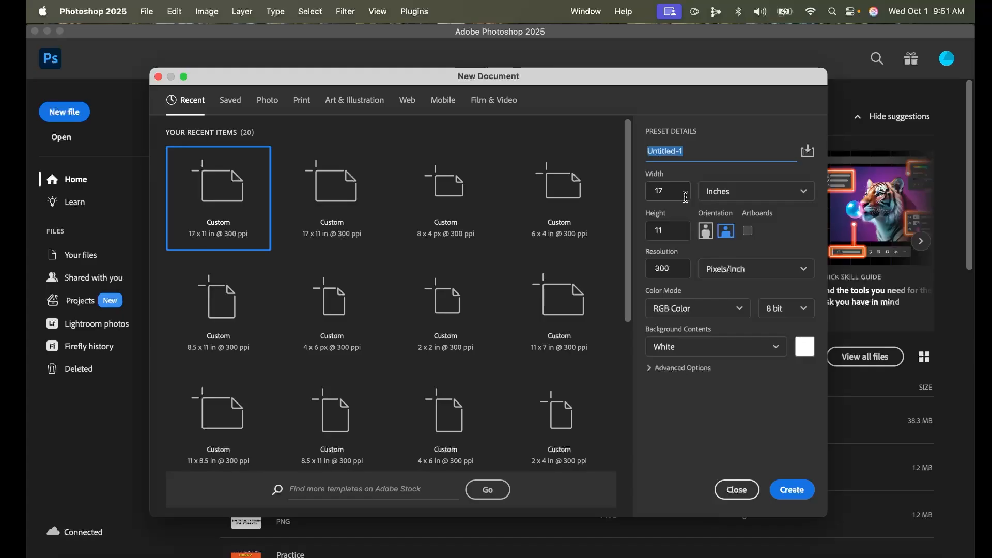
{"action": "type", "text": "Practice Project"}
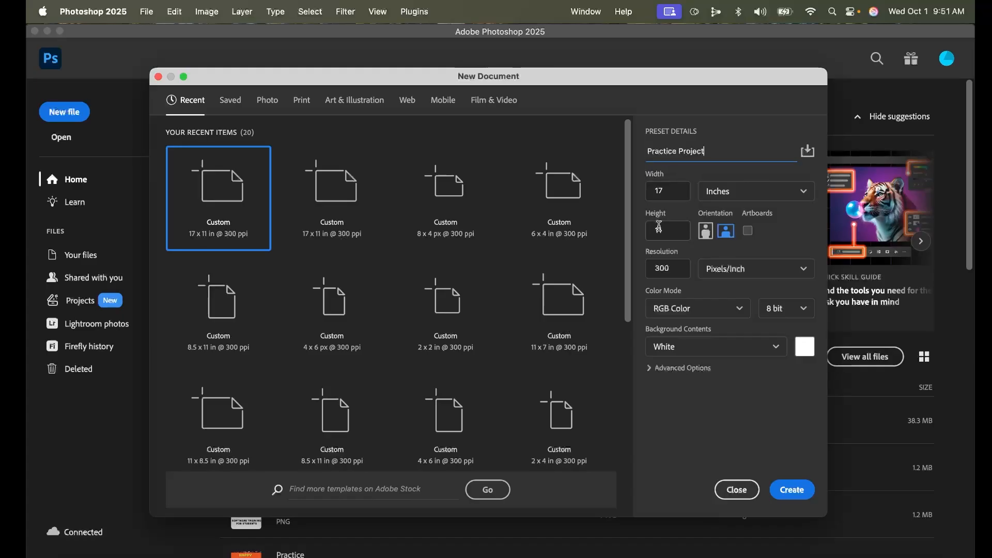
{"action": "left_click", "coordinate": [712, 198]}
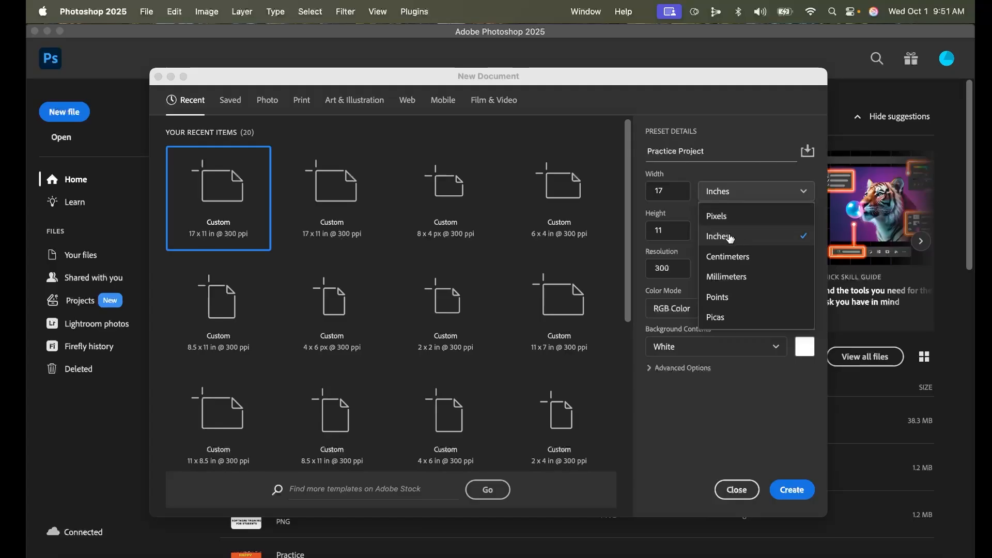
{"action": "left_click", "coordinate": [655, 255]}
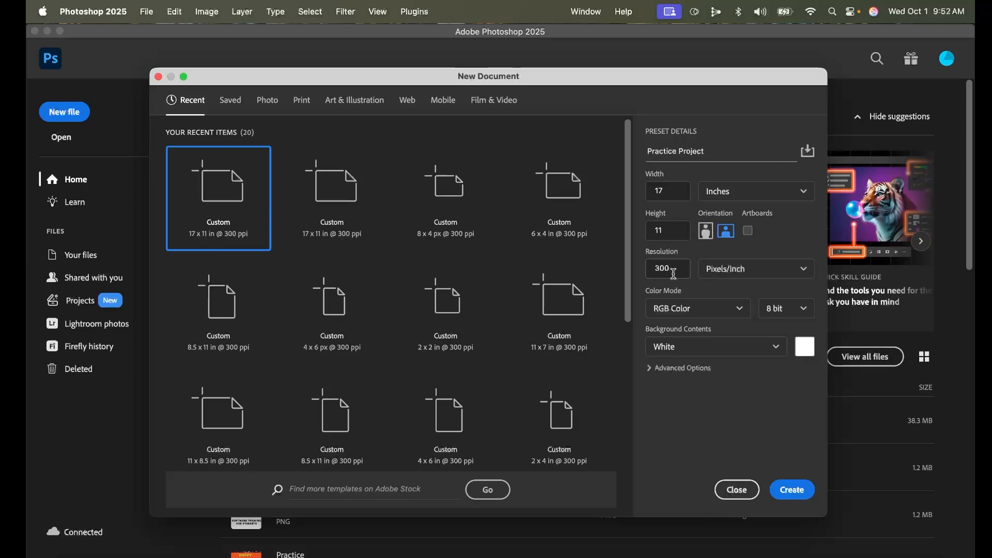
{"action": "left_click", "coordinate": [681, 310]}
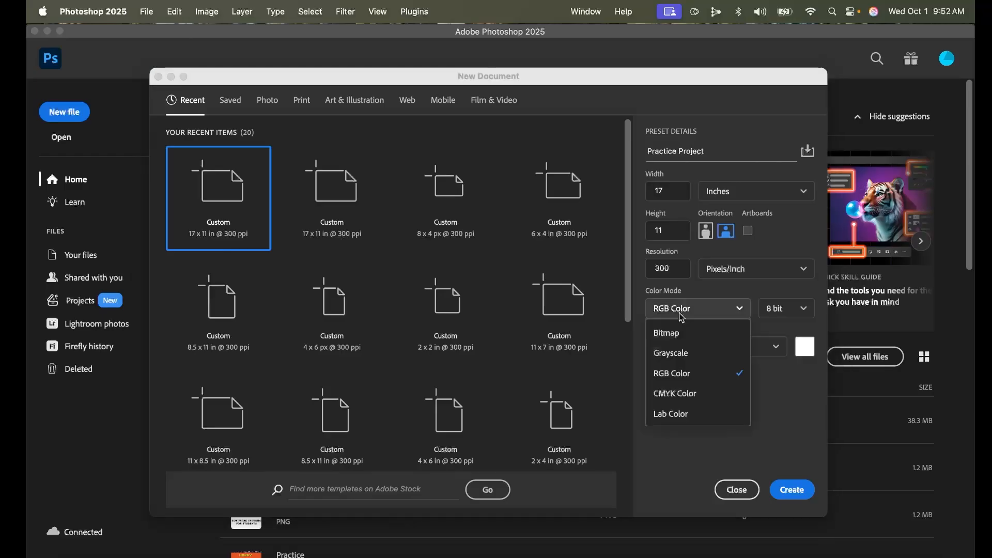
{"action": "left_click", "coordinate": [693, 398]}
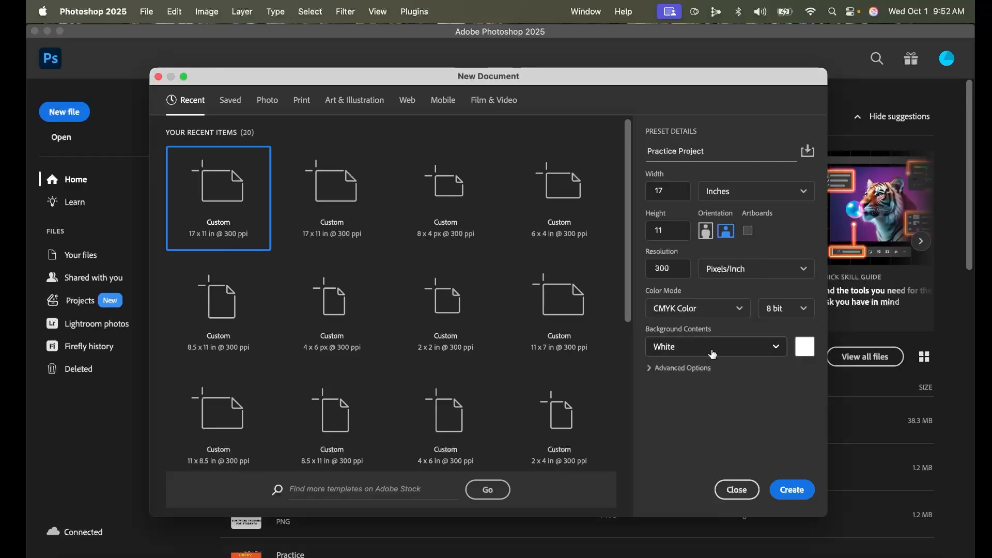
{"action": "left_click", "coordinate": [650, 370]}
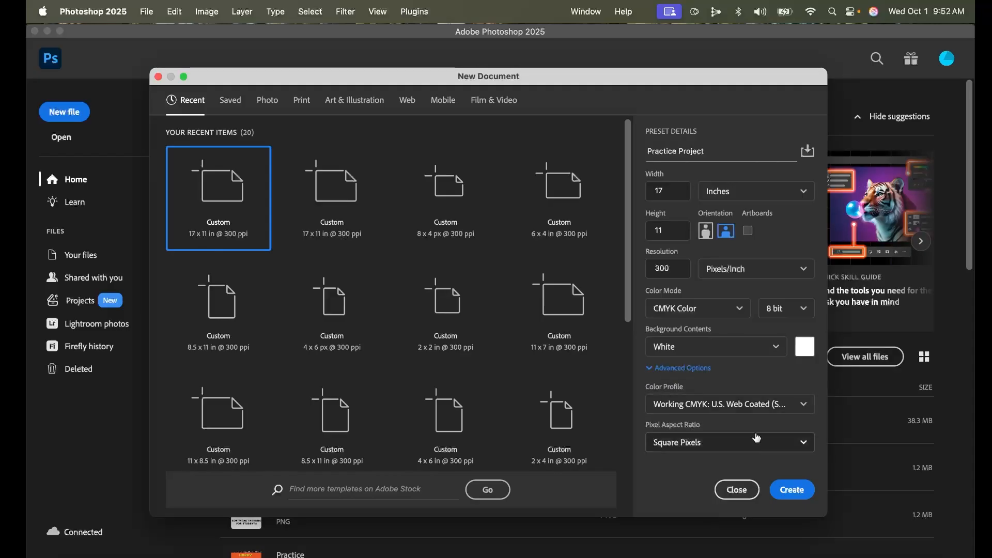
{"action": "left_click", "coordinate": [654, 369]}
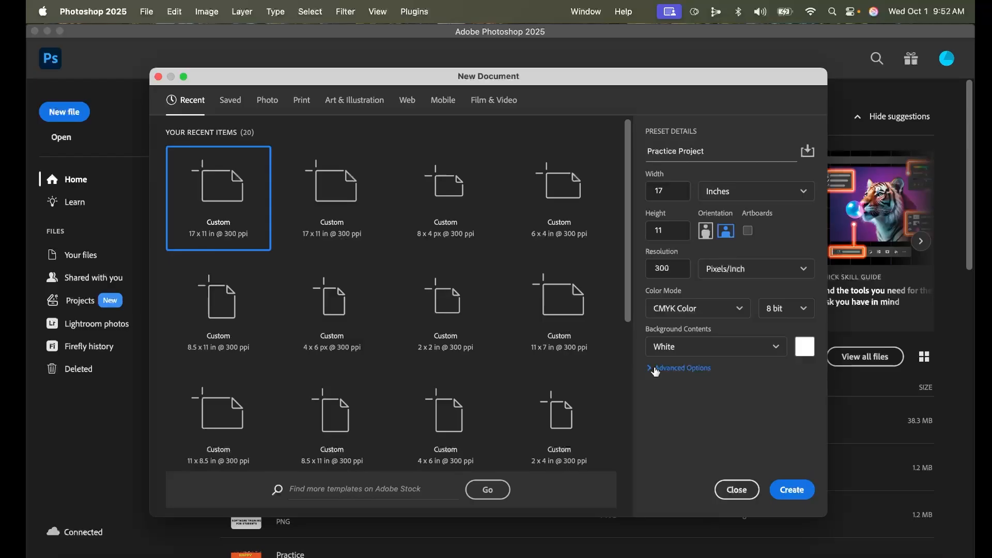
{"action": "left_click", "coordinate": [793, 491]}
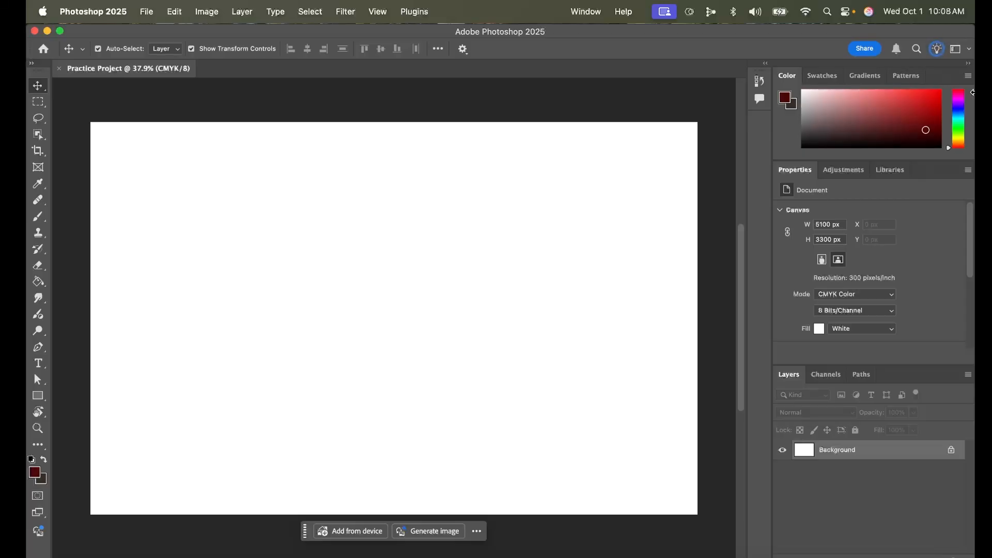
- Float the Color and Gradients panels out of their group and reset the Essentials workspace
{"action": "left_click", "coordinate": [957, 52]}
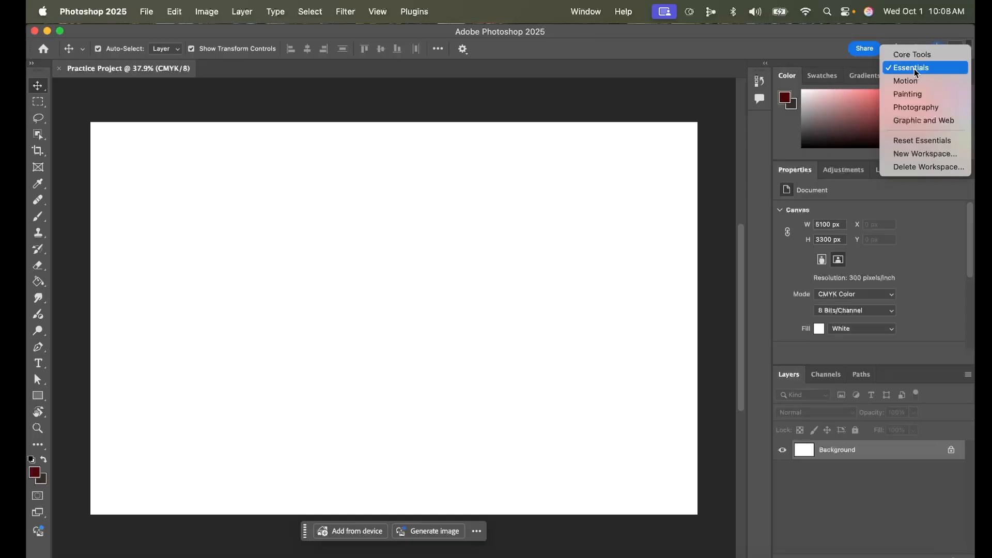
{"action": "left_click", "coordinate": [934, 147]}
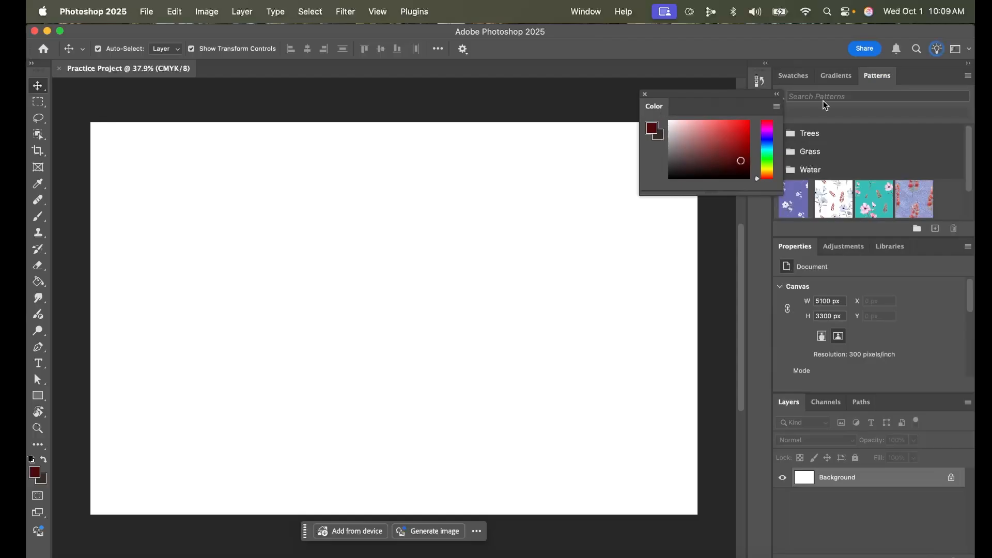
{"action": "left_click_drag", "start_coordinate": [833, 75], "coordinate": [674, 268]}
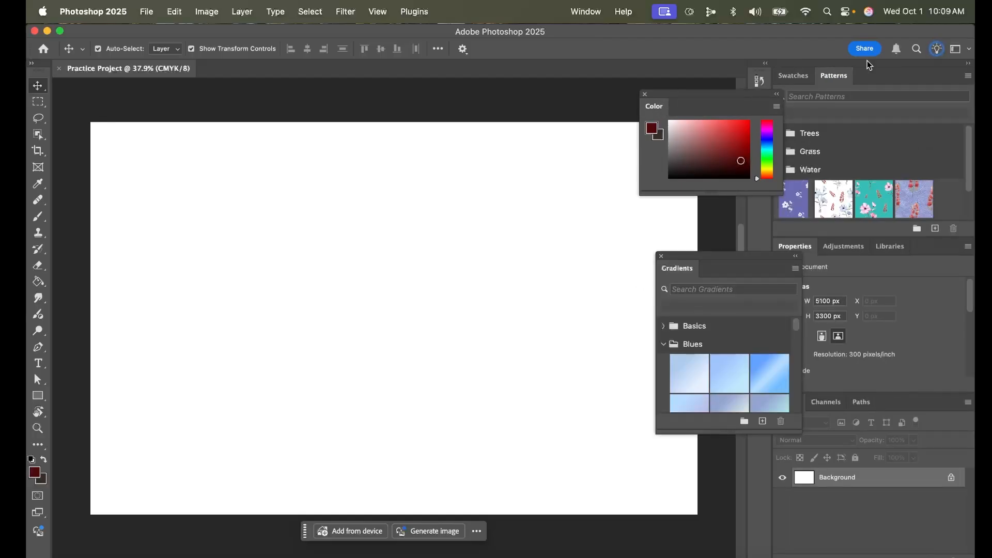
{"action": "left_click", "coordinate": [958, 49]}
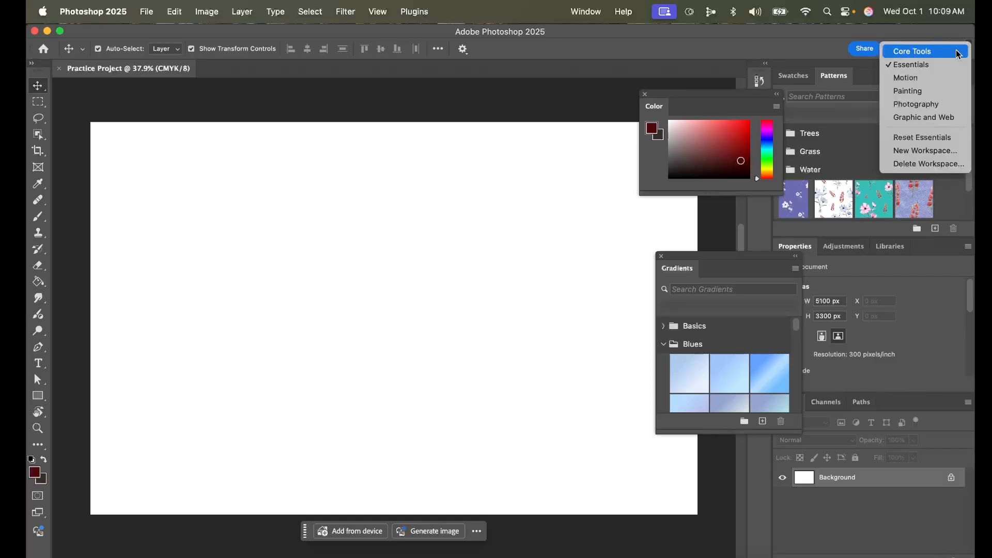
{"action": "left_click", "coordinate": [925, 138]}
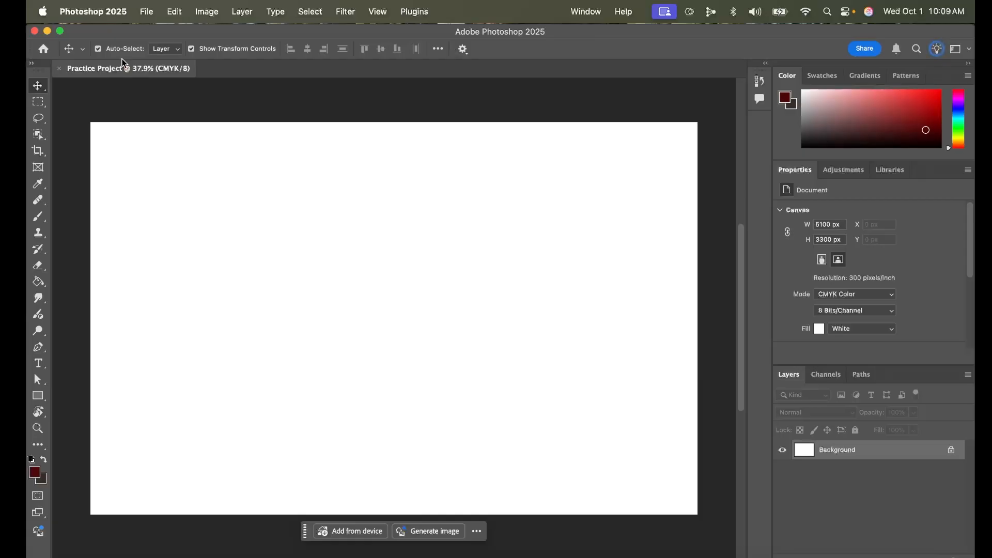
- Look through the options of the Crop, healing, Clone Stamp and Move tools, and the tools grouped with Object Selection
{"action": "left_click", "coordinate": [39, 151]}
{"action": "key", "text": "j"}
{"action": "key", "text": "s"}
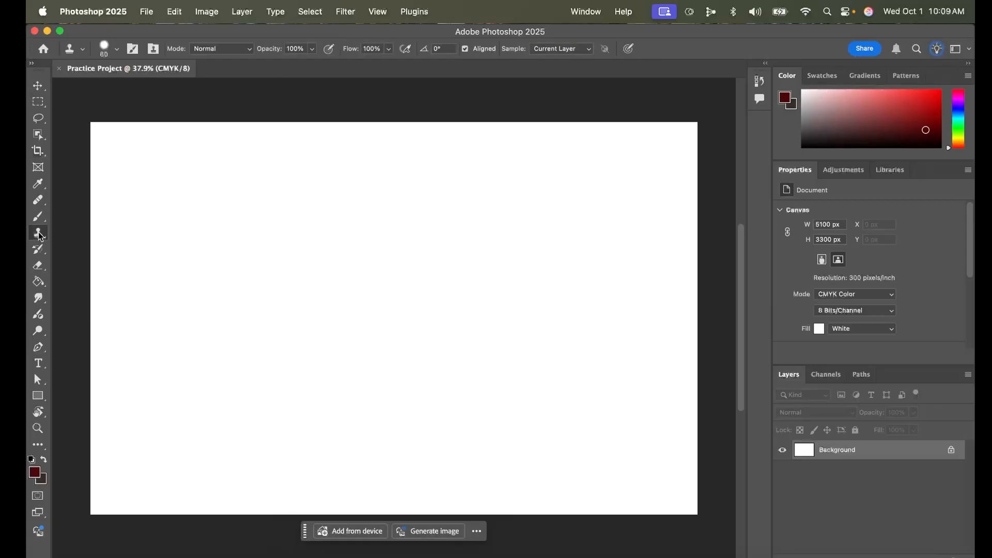
{"action": "left_click", "coordinate": [40, 90]}
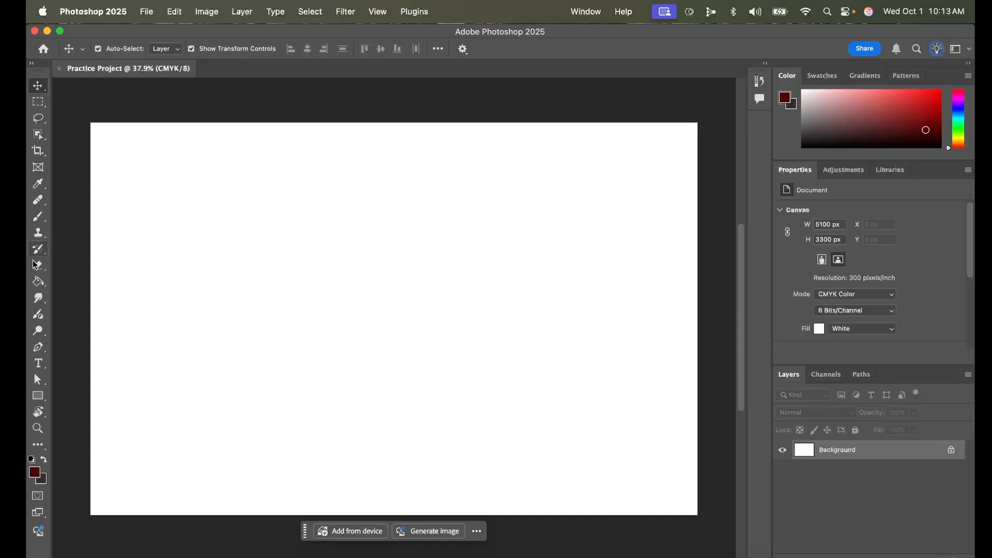
{"action": "left_click", "coordinate": [41, 138]}
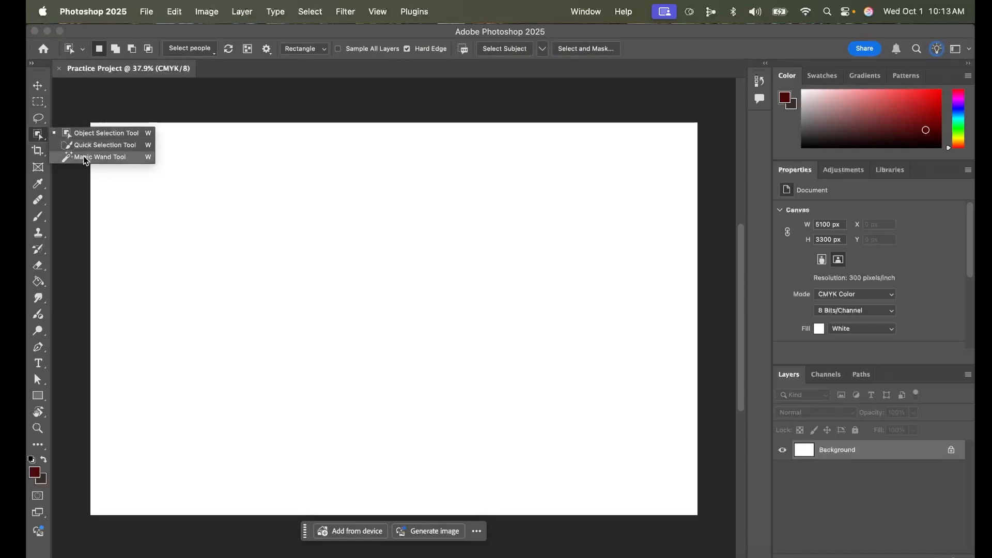
- Expand the toolbar to two columns and collapse it back to a single column
{"action": "left_click", "coordinate": [35, 67]}
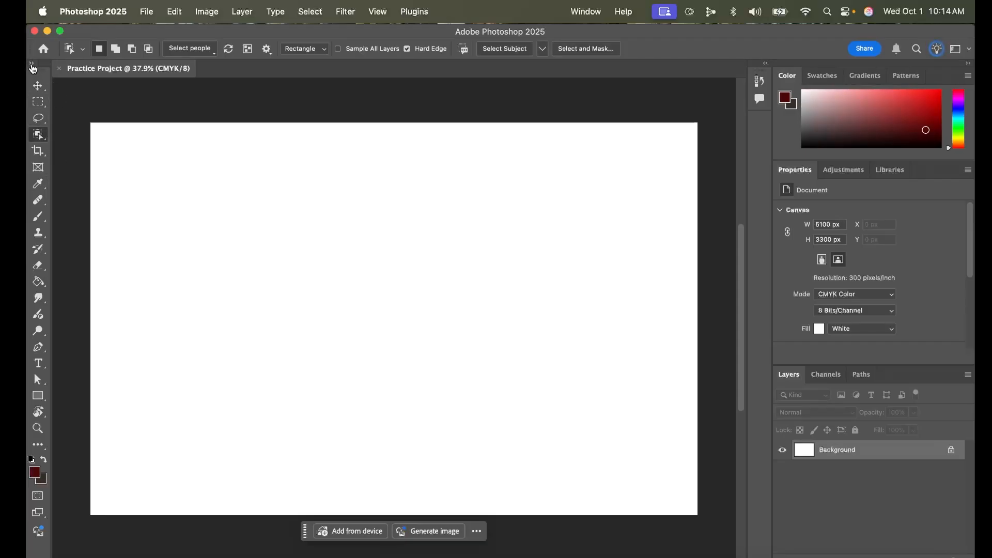
{"action": "left_click", "coordinate": [32, 66]}
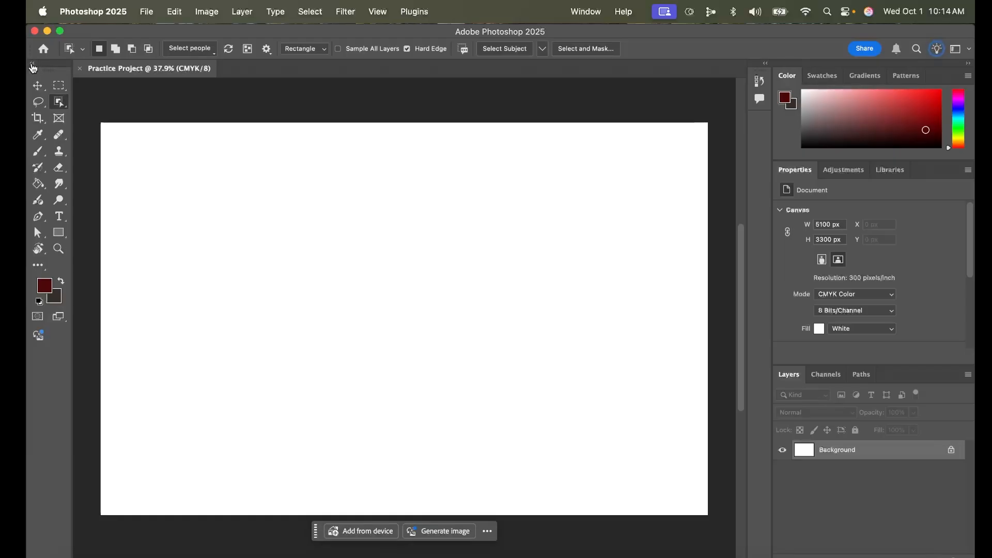
{"action": "left_click", "coordinate": [32, 66]}
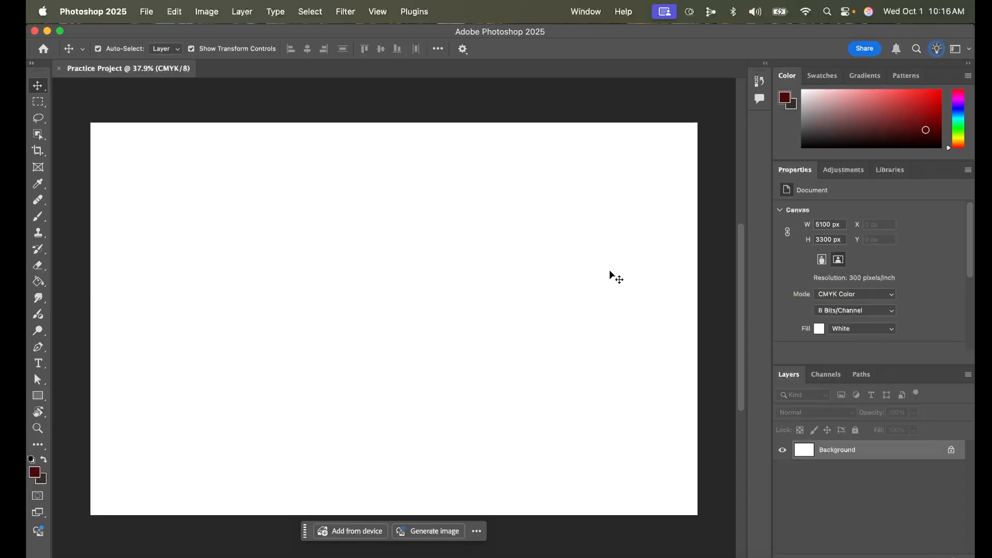
- Show the rulers from the document properties and toggle the grid on and off
{"action": "left_click_drag", "start_coordinate": [973, 219], "coordinate": [973, 237]}
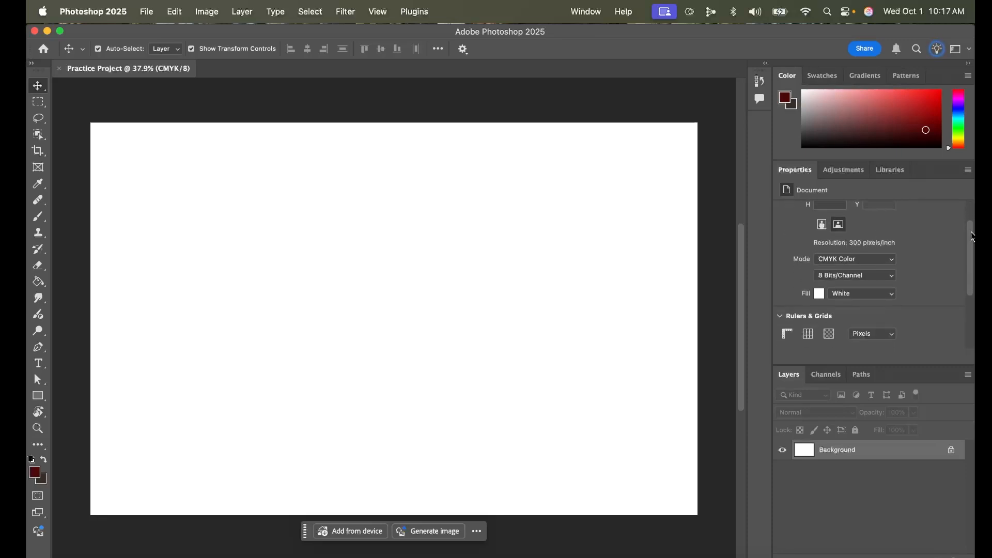
{"action": "left_click_drag", "start_coordinate": [973, 237], "coordinate": [973, 261]}
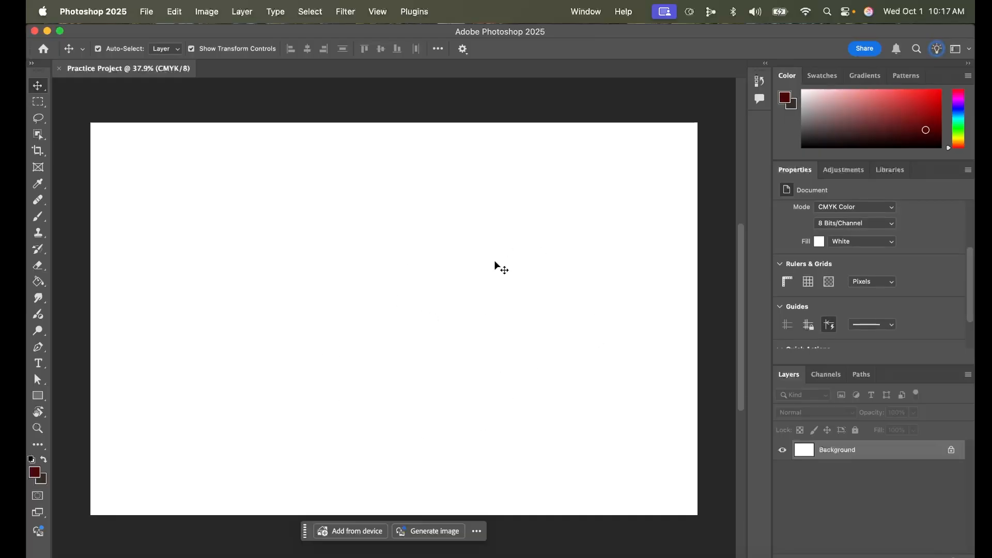
{"action": "left_click_drag", "start_coordinate": [973, 258], "coordinate": [972, 293]}
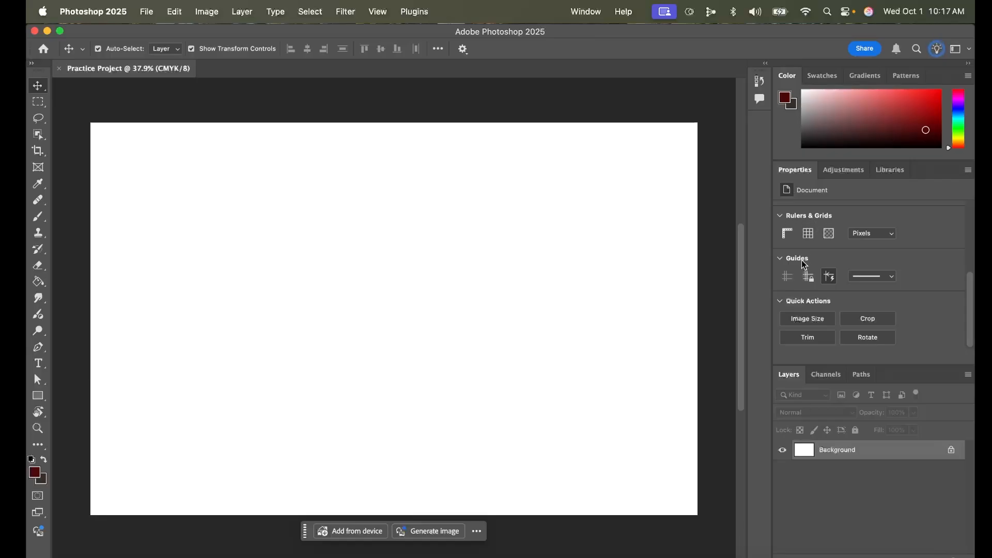
{"action": "left_click", "coordinate": [789, 232]}
{"action": "left_click", "coordinate": [810, 239]}
{"action": "left_click", "coordinate": [809, 238]}
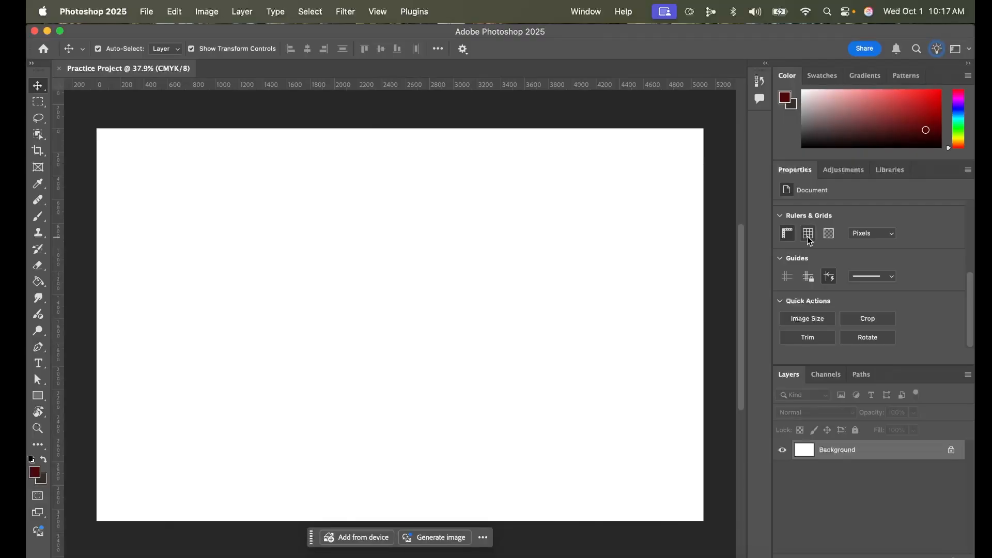
- Set the ruler units to Inches, and turn the rulers off and on again
{"action": "left_click", "coordinate": [873, 235]}
{"action": "left_click", "coordinate": [875, 248]}
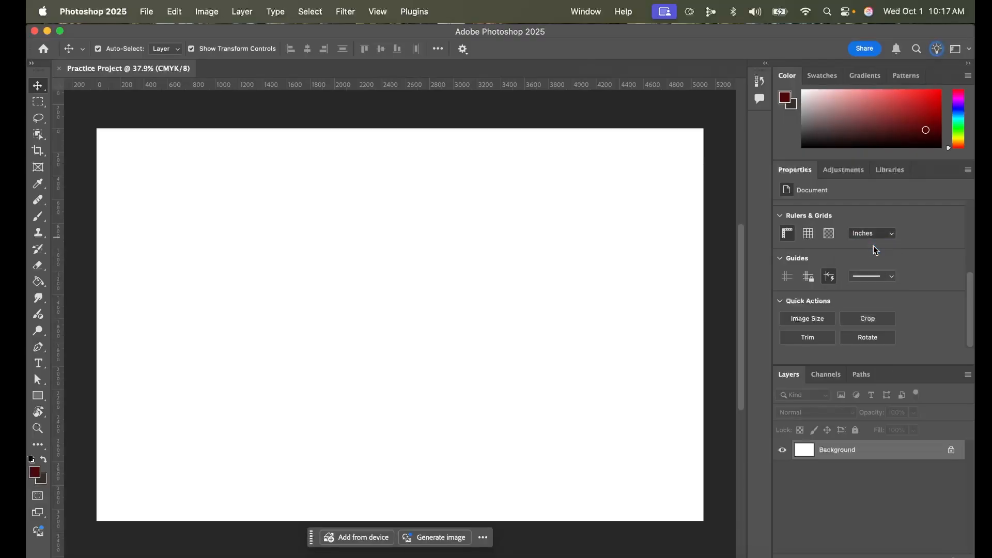
{"action": "left_click", "coordinate": [787, 234]}
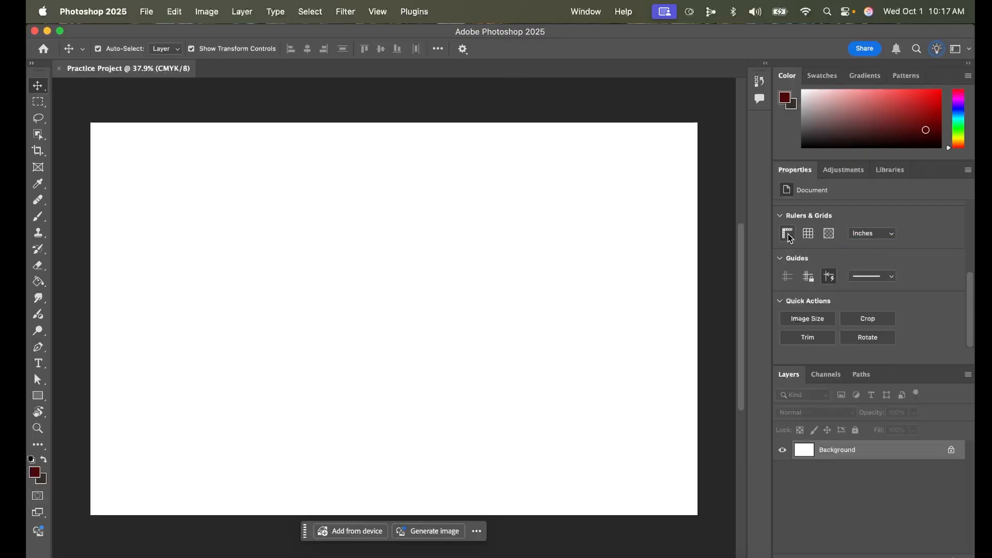
{"action": "left_click", "coordinate": [787, 234]}
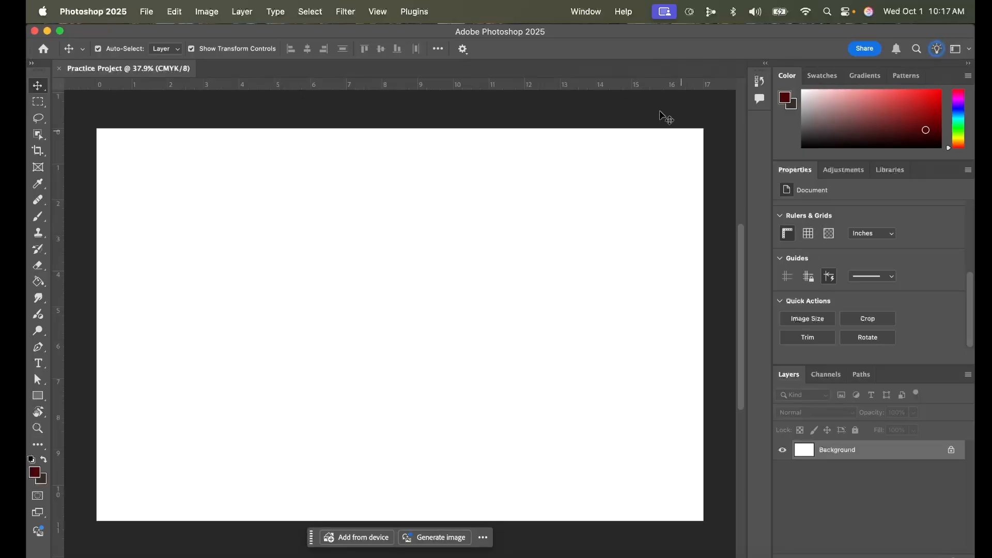
- Add two horizontal guides at about 2.7 and 6.8 inches from the canvas's upper edge, and hide the guides
{"action": "left_click_drag", "start_coordinate": [587, 84], "coordinate": [586, 225]}
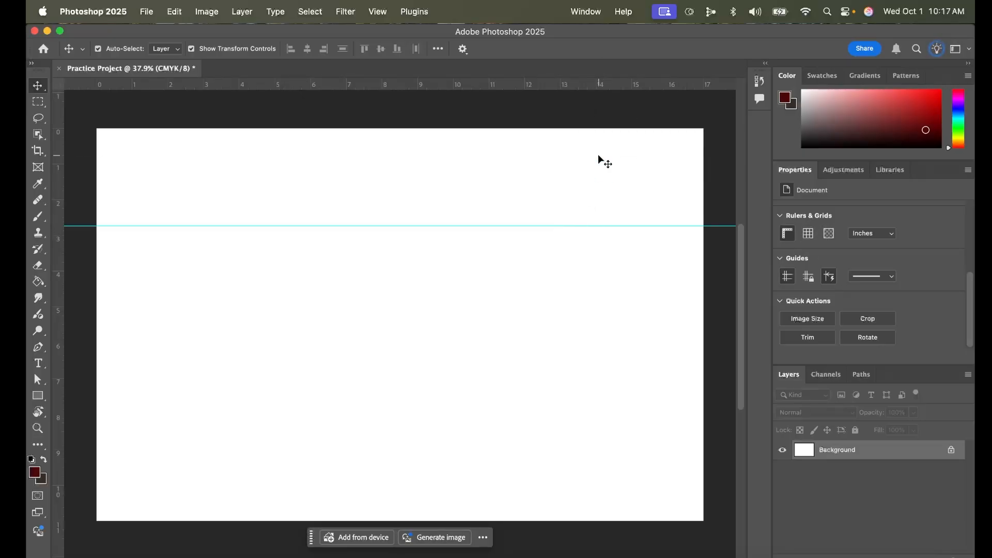
{"action": "left_click_drag", "start_coordinate": [576, 84], "coordinate": [575, 371]}
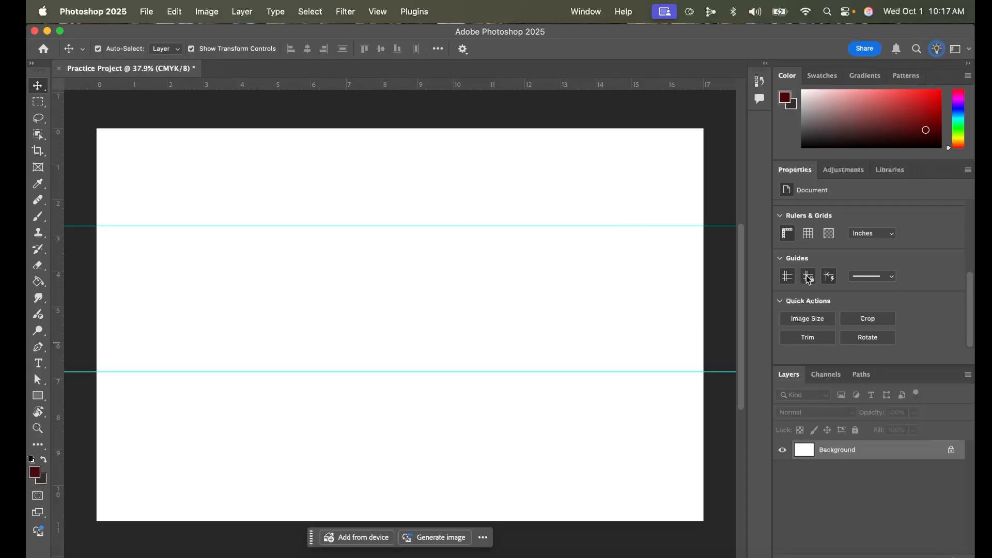
{"action": "left_click", "coordinate": [788, 283]}
{"action": "left_click", "coordinate": [791, 283]}
{"action": "left_click", "coordinate": [784, 279]}
- Look through the available single adjustments and the adjustment presets, such as Portraits
{"action": "left_click", "coordinate": [844, 170]}
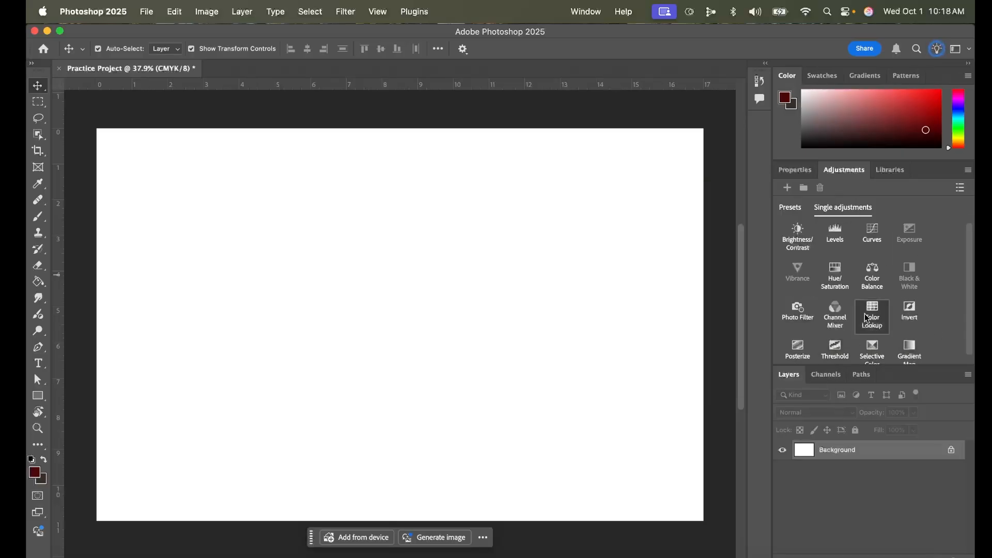
{"action": "left_click", "coordinate": [791, 209]}
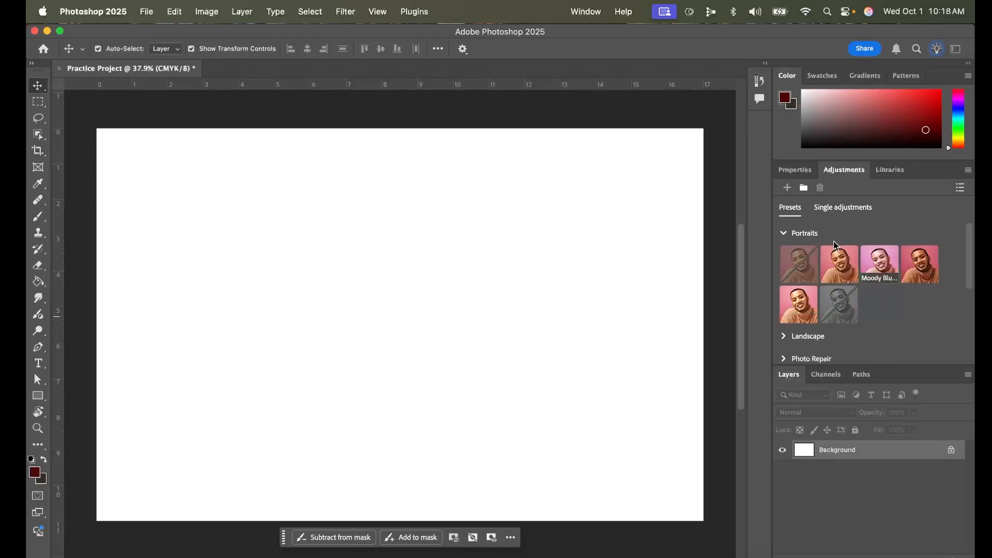
{"action": "left_click", "coordinate": [842, 207]}
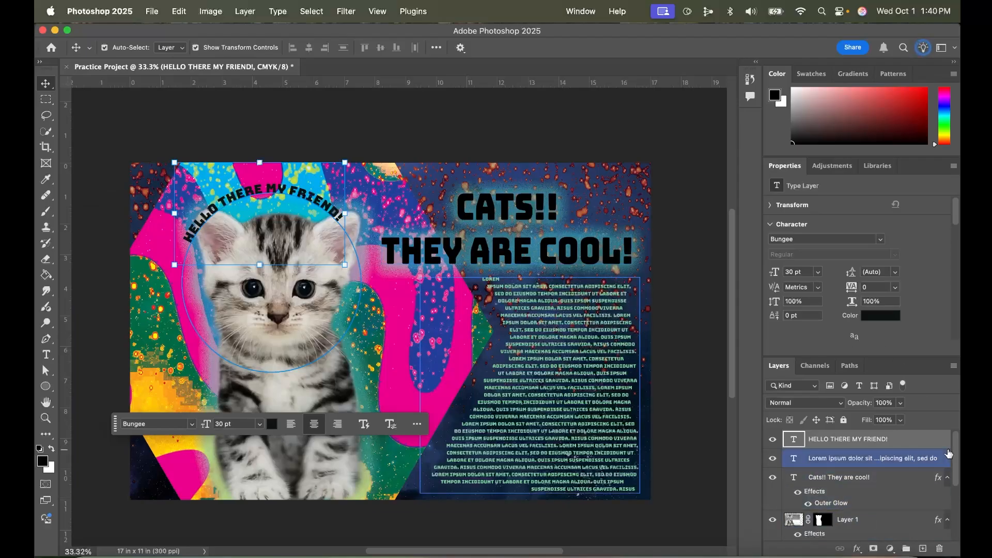
- Hide the HELLO THERE MY FRIEND!, Lorem ipsum and Cats!! They are cool! text layers, and Layer 1 with the kitten
{"action": "scroll", "coordinate": [951, 453], "scroll_direction": "down", "scroll_amount": 1}
{"action": "scroll", "coordinate": [954, 450], "scroll_direction": "up", "scroll_amount": 1}
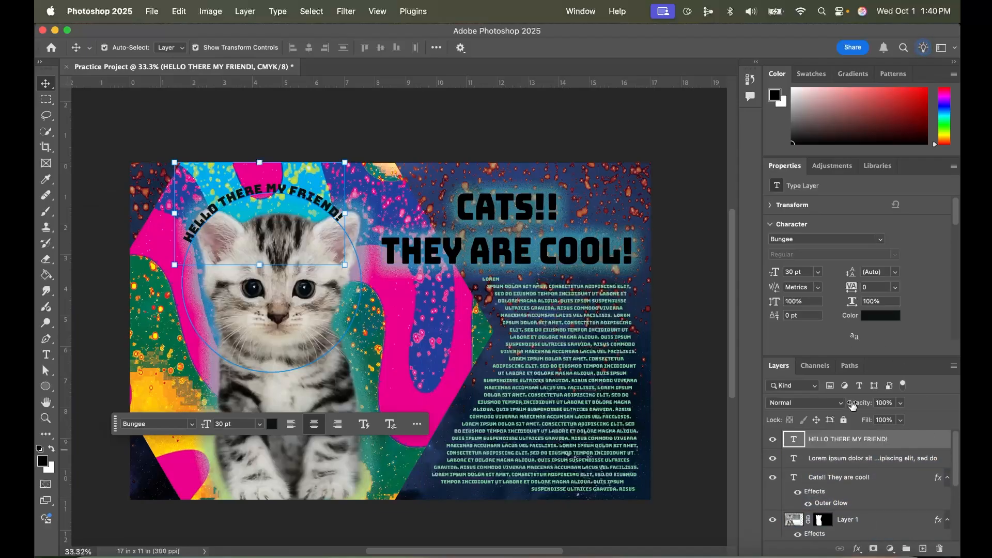
{"action": "left_click", "coordinate": [772, 440]}
{"action": "left_click", "coordinate": [772, 459]}
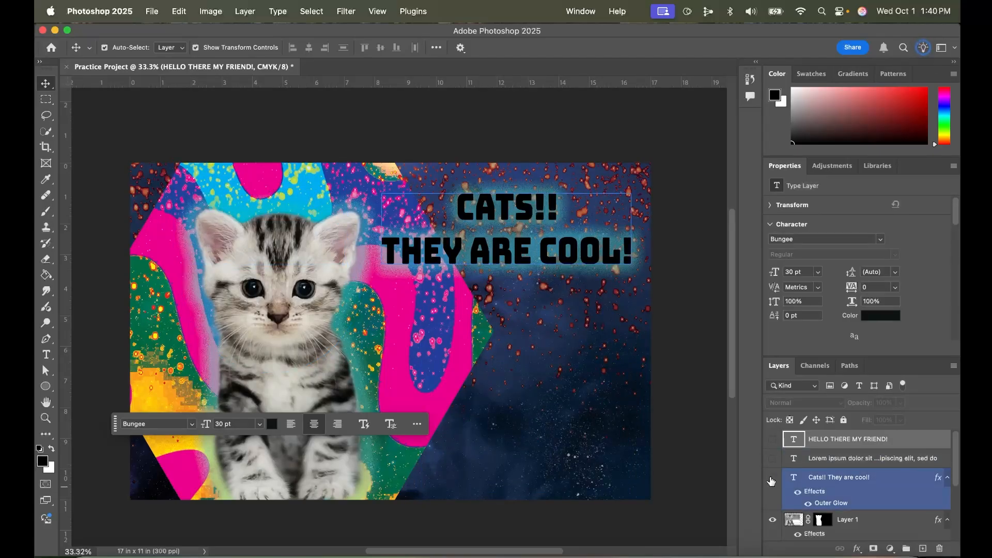
{"action": "left_click", "coordinate": [772, 478]}
{"action": "scroll", "coordinate": [771, 483], "scroll_direction": "down", "scroll_amount": 2}
{"action": "left_click", "coordinate": [772, 491]}
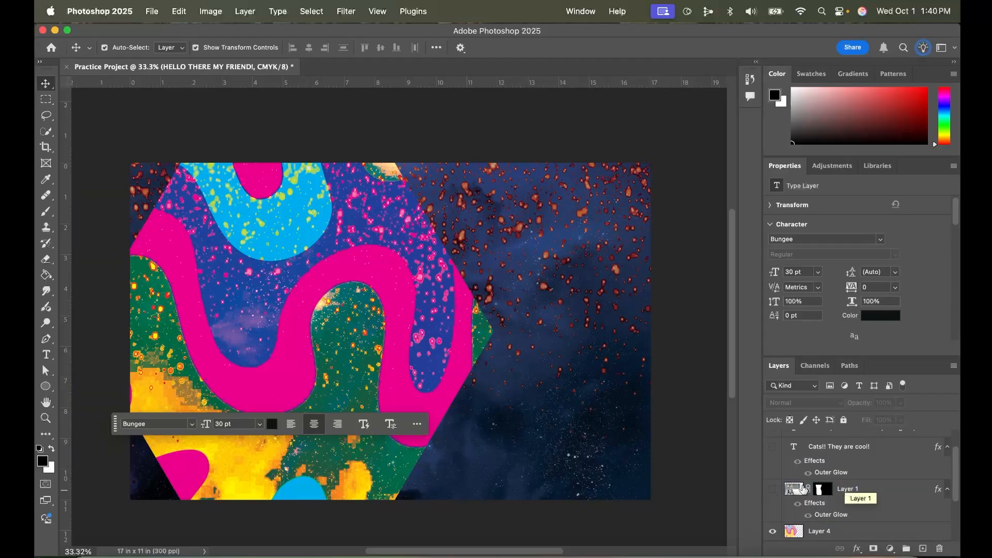
- Show Layer 1 with the kitten and the Cats!! They are cool!, Lorem ipsum and HELLO THERE MY FRIEND! text layers again
{"action": "left_click", "coordinate": [773, 489]}
{"action": "scroll", "coordinate": [772, 490], "scroll_direction": "up", "scroll_amount": 2}
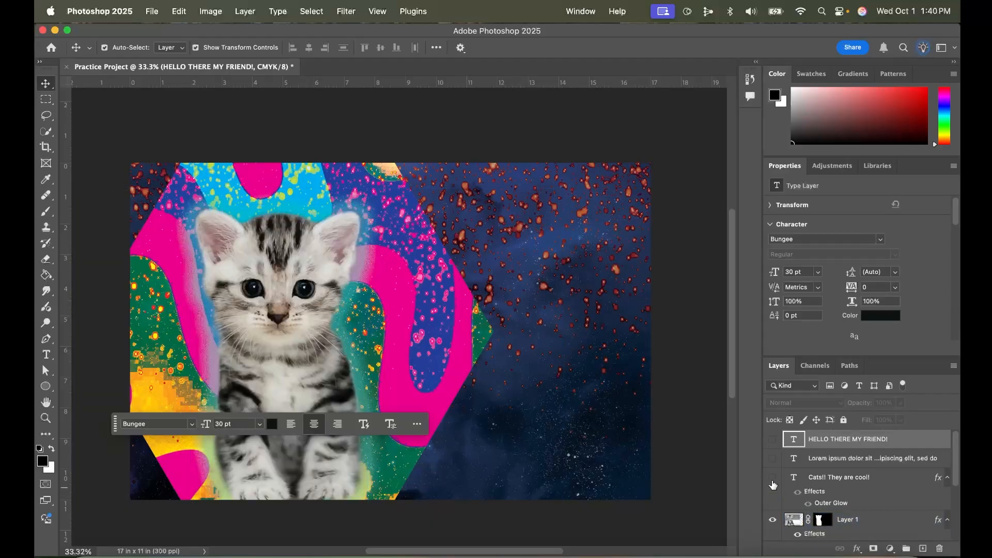
{"action": "left_click", "coordinate": [773, 477]}
{"action": "left_click", "coordinate": [772, 459]}
{"action": "left_click", "coordinate": [773, 439]}
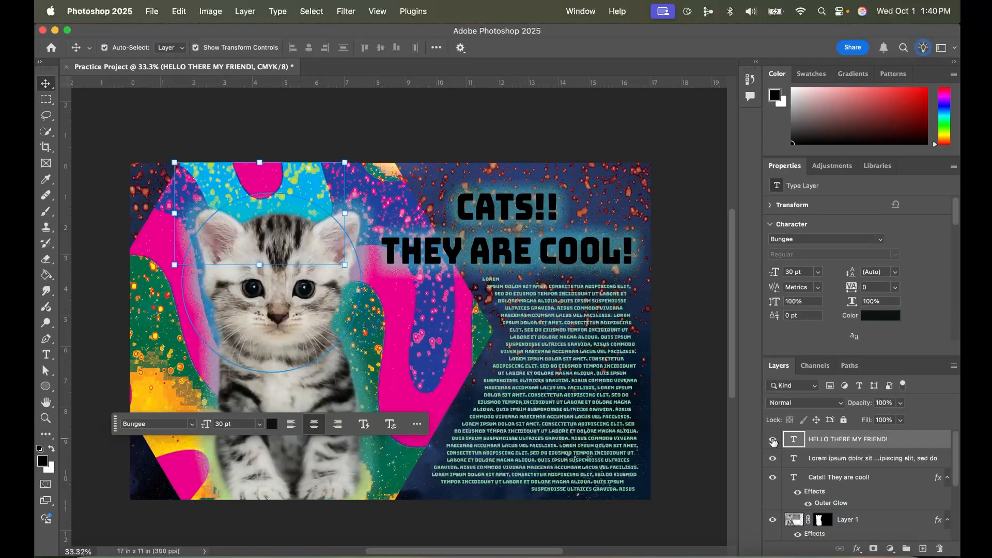
- Lock Layer 1 with the kitten completely, and move the colorful pattern on Layer 4 slightly right and down
{"action": "left_click", "coordinate": [842, 476]}
{"action": "scroll", "coordinate": [842, 476], "scroll_direction": "down", "scroll_amount": 2}
{"action": "left_click", "coordinate": [842, 474]}
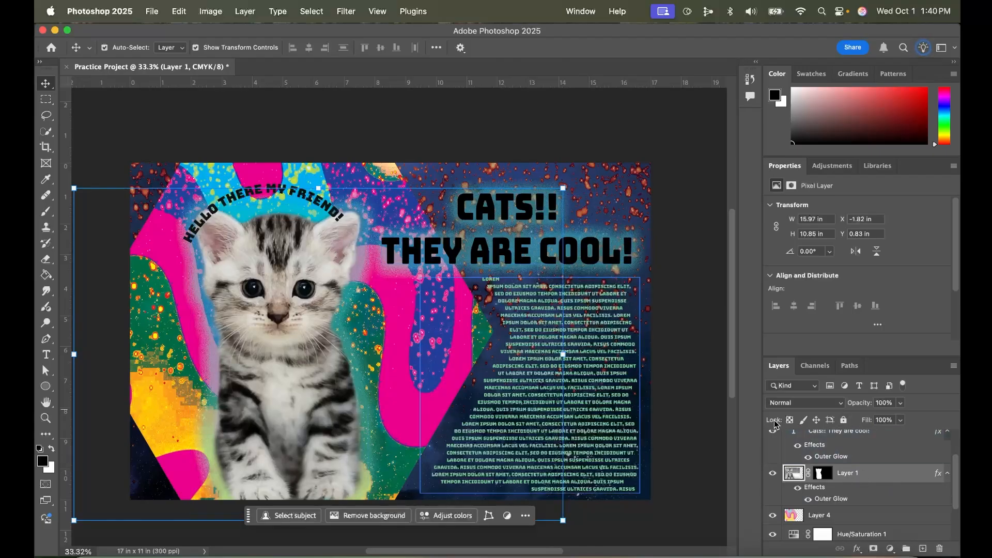
{"action": "left_click", "coordinate": [844, 420]}
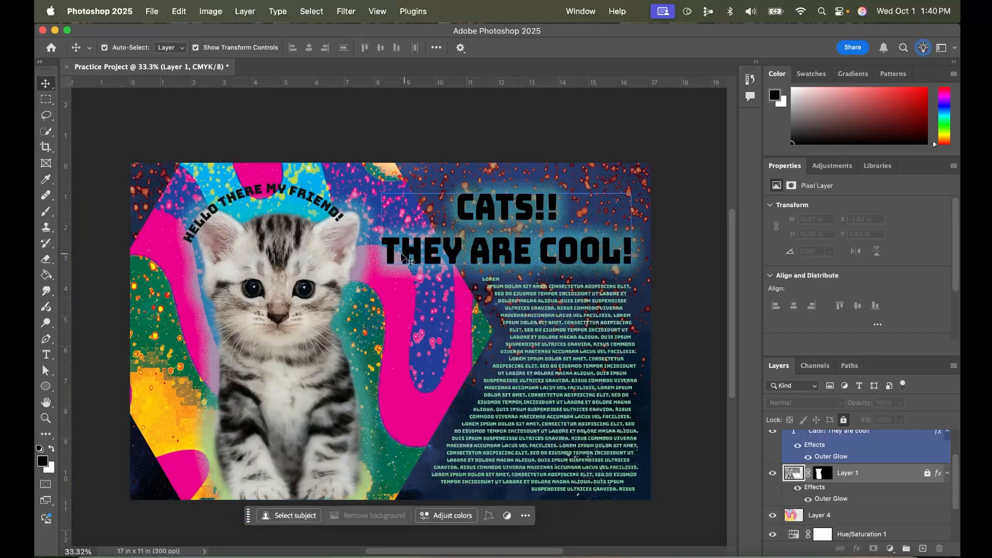
{"action": "left_click", "coordinate": [827, 515]}
{"action": "left_click_drag", "start_coordinate": [260, 286], "coordinate": [276, 316]}
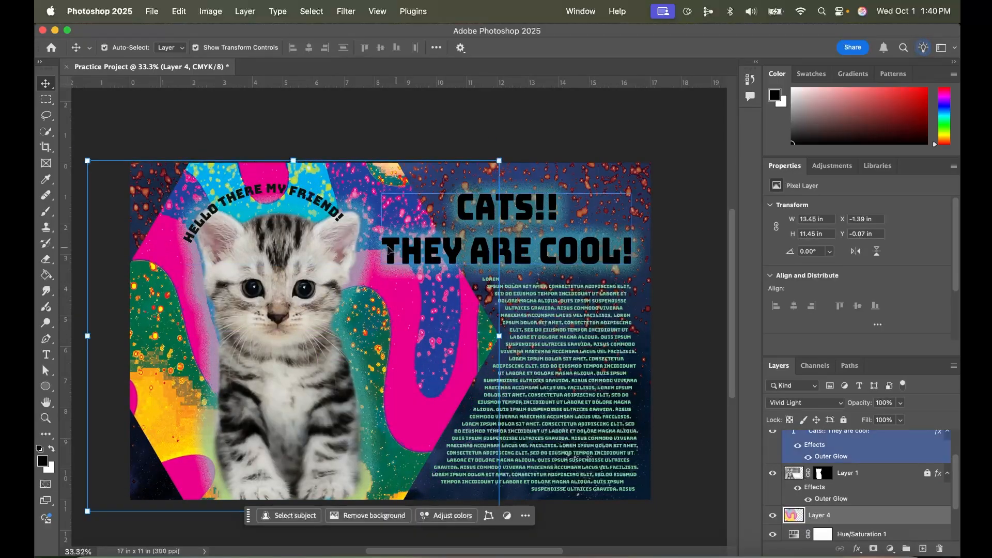
- Unlock Layer 1 and move the kitten slightly up and left, to about X -1.98 in and Y 0.55 in
{"action": "left_click", "coordinate": [924, 479]}
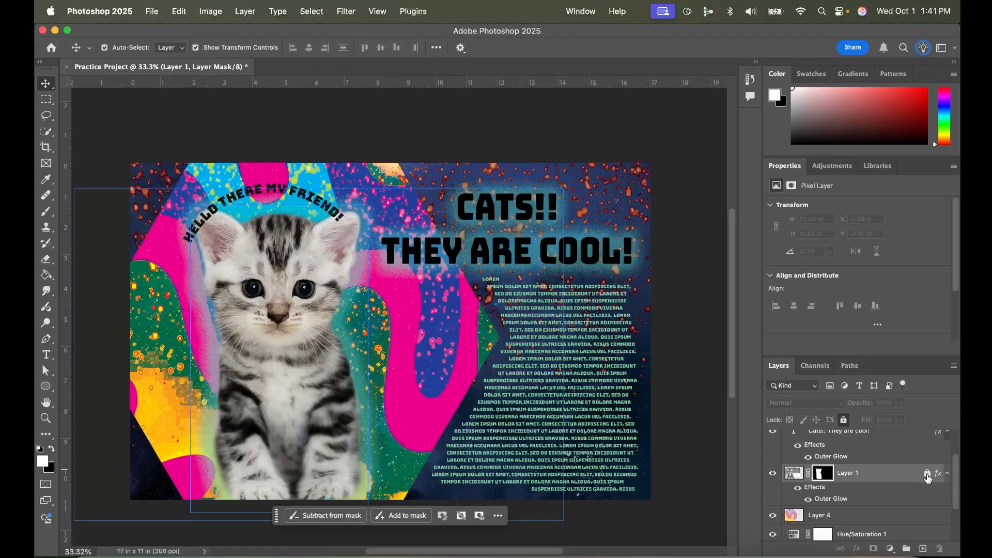
{"action": "left_click_drag", "start_coordinate": [305, 289], "coordinate": [297, 280]}
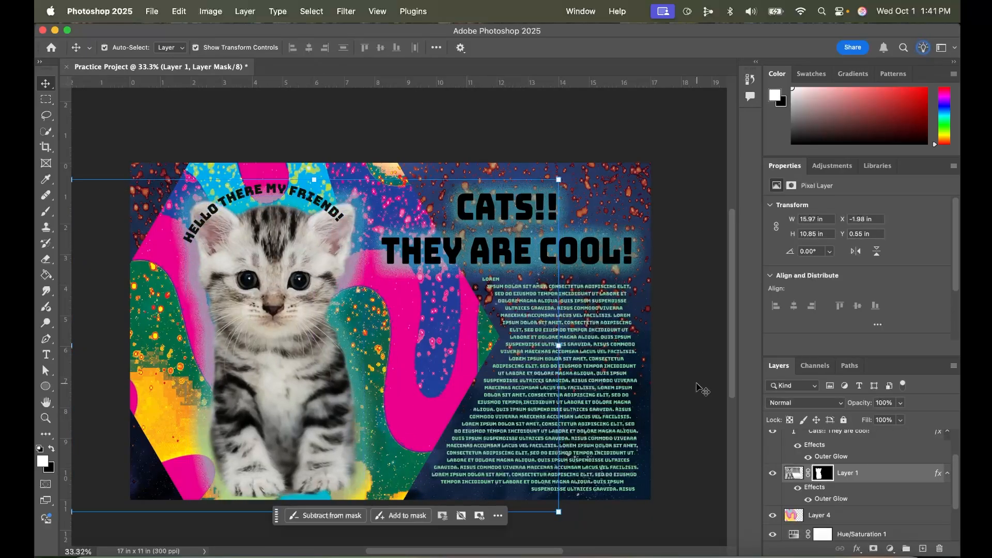
- Move the starry Layer 2 above Layer 4 in the layer stack, and return it to its place below Layer 3
{"action": "scroll", "coordinate": [866, 491], "scroll_direction": "up", "scroll_amount": 3}
{"action": "scroll", "coordinate": [868, 495], "scroll_direction": "down", "scroll_amount": 5}
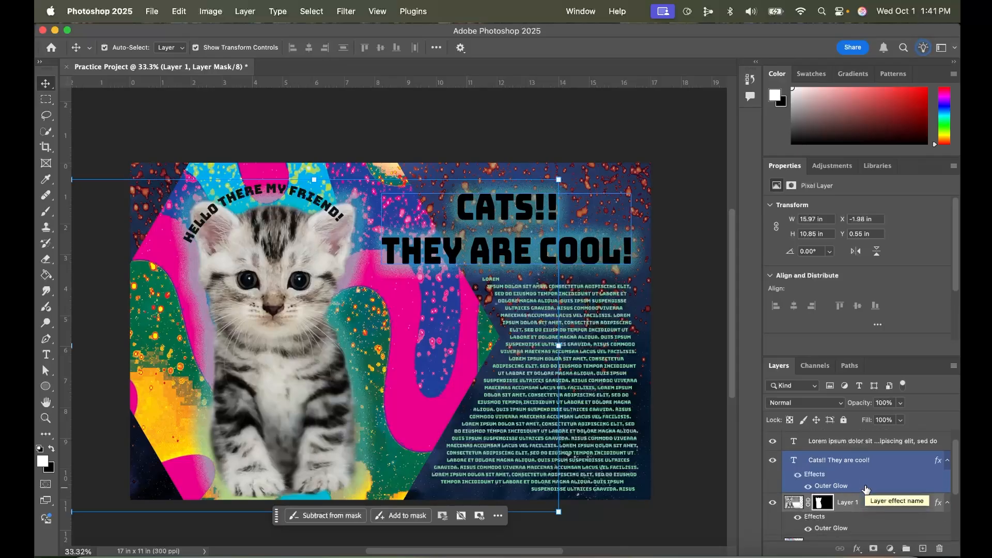
{"action": "left_click", "coordinate": [827, 494]}
{"action": "left_click", "coordinate": [847, 513]}
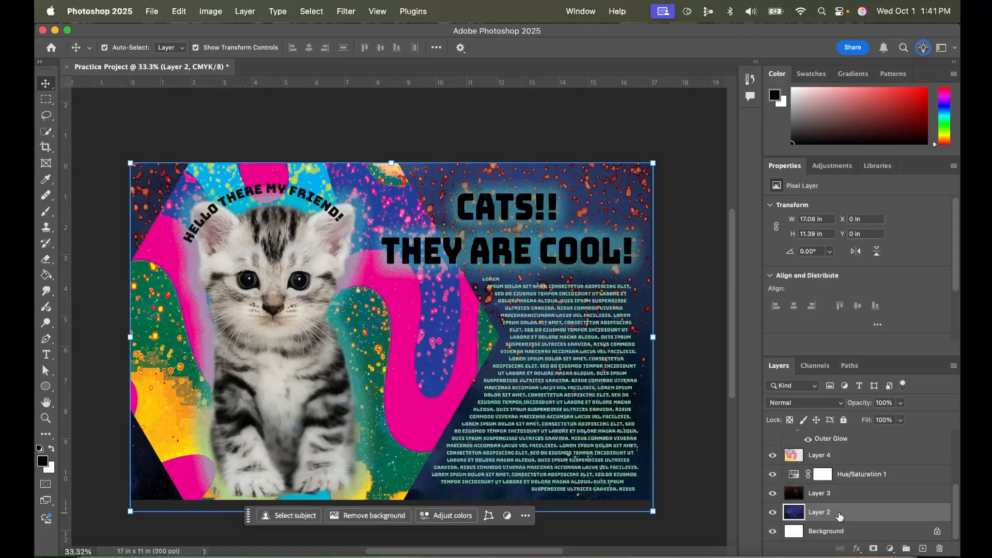
{"action": "left_click_drag", "start_coordinate": [841, 516], "coordinate": [845, 446]}
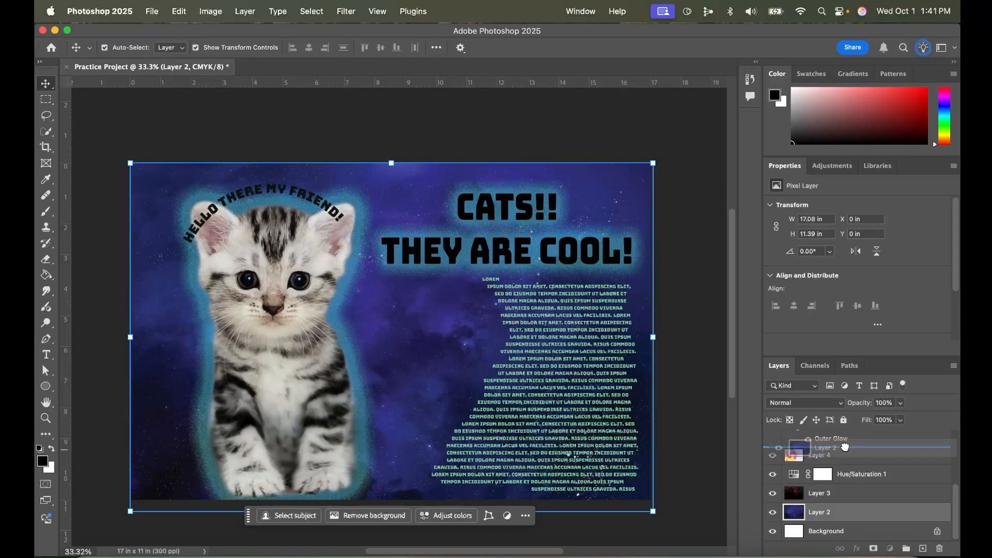
{"action": "left_click_drag", "start_coordinate": [845, 447], "coordinate": [845, 448]}
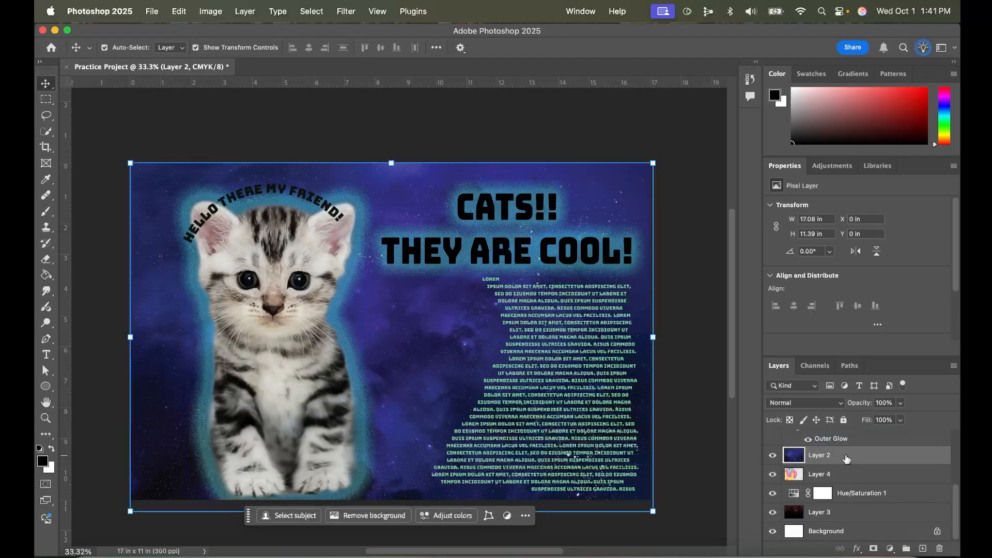
{"action": "left_click_drag", "start_coordinate": [850, 461], "coordinate": [817, 509]}
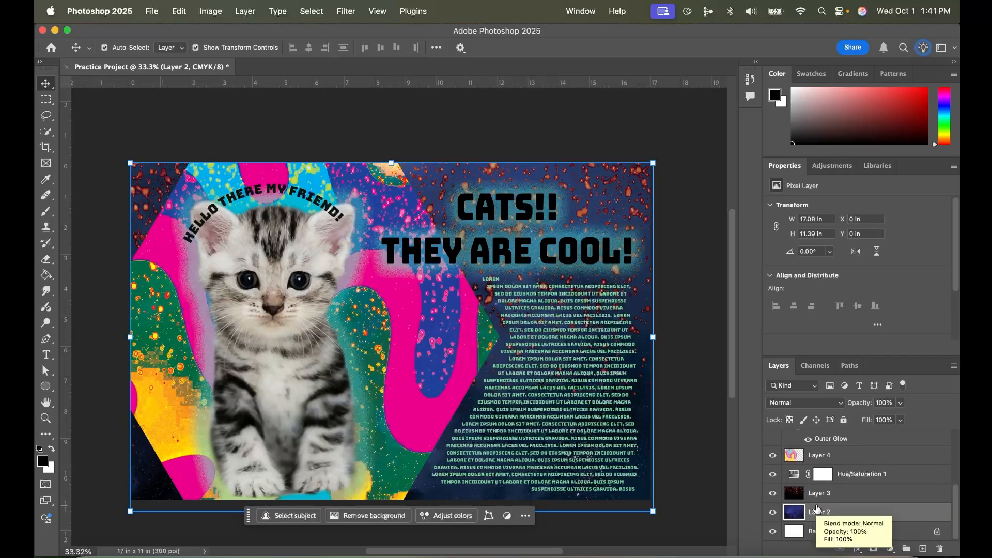
- Rename Layer 2 as Background - Stars
{"action": "double_click", "coordinate": [822, 512]}
{"action": "type", "text": "Background -"}
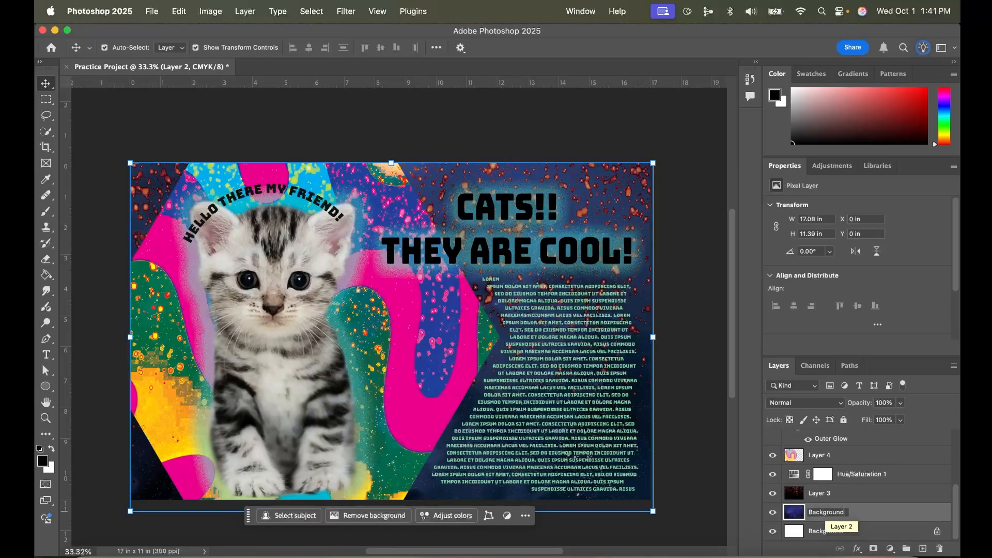
{"action": "type", "text": " Stars"}
{"action": "key", "text": "Return"}
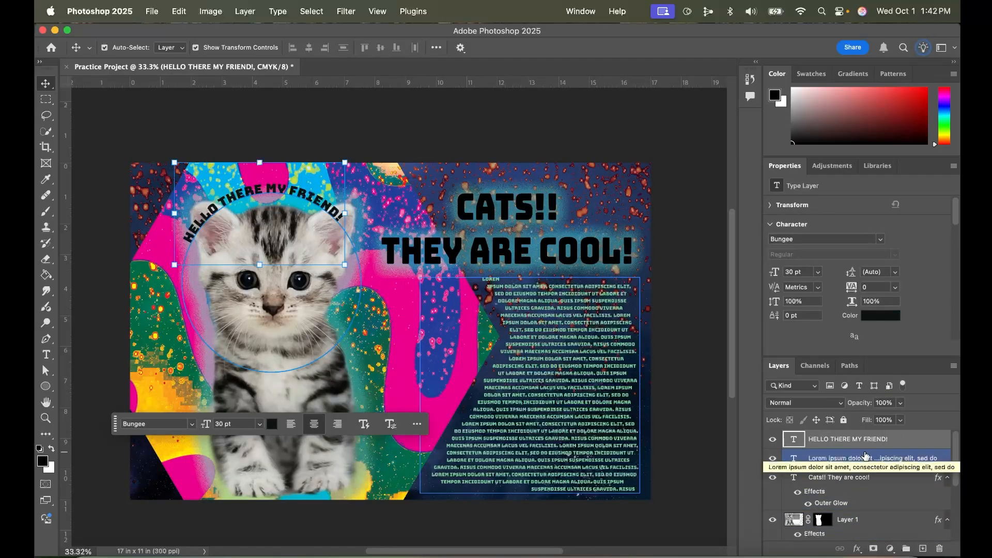
- Preview blend modes such as Color Dodge and Difference on the HELLO THERE MY FRIEND! text layer, and examine its opacity control
{"action": "left_click", "coordinate": [841, 406]}
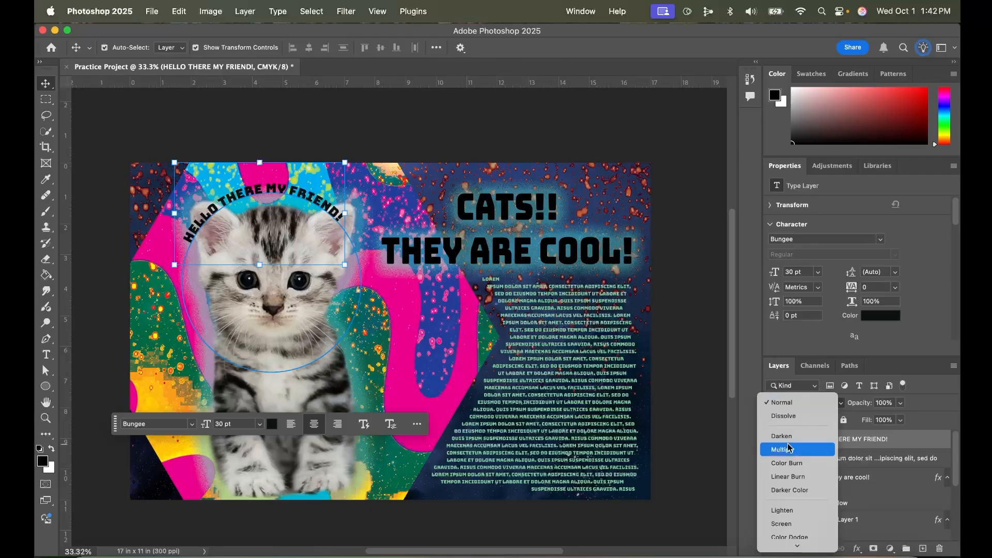
{"action": "scroll", "coordinate": [793, 483], "scroll_direction": "down", "scroll_amount": 5}
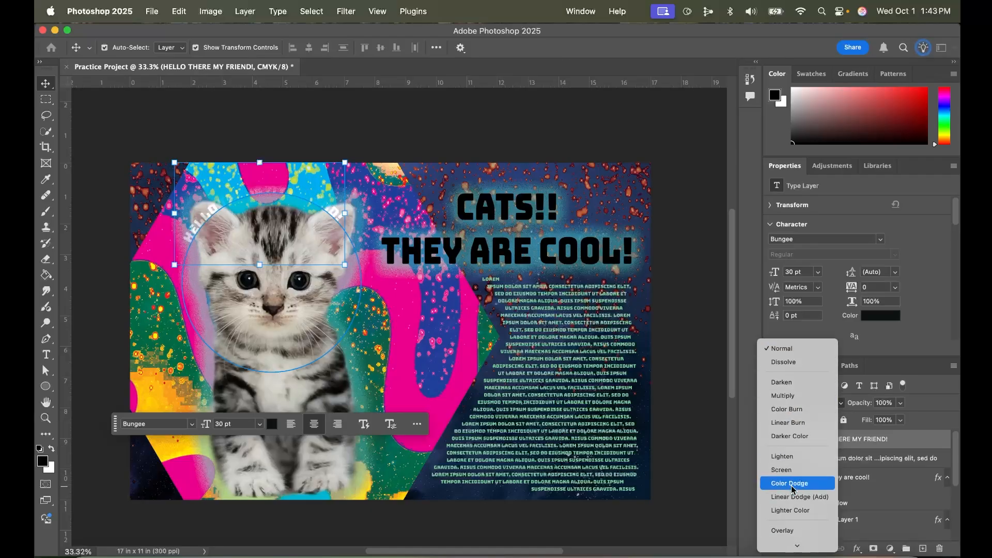
{"action": "scroll", "coordinate": [794, 490], "scroll_direction": "down", "scroll_amount": 2}
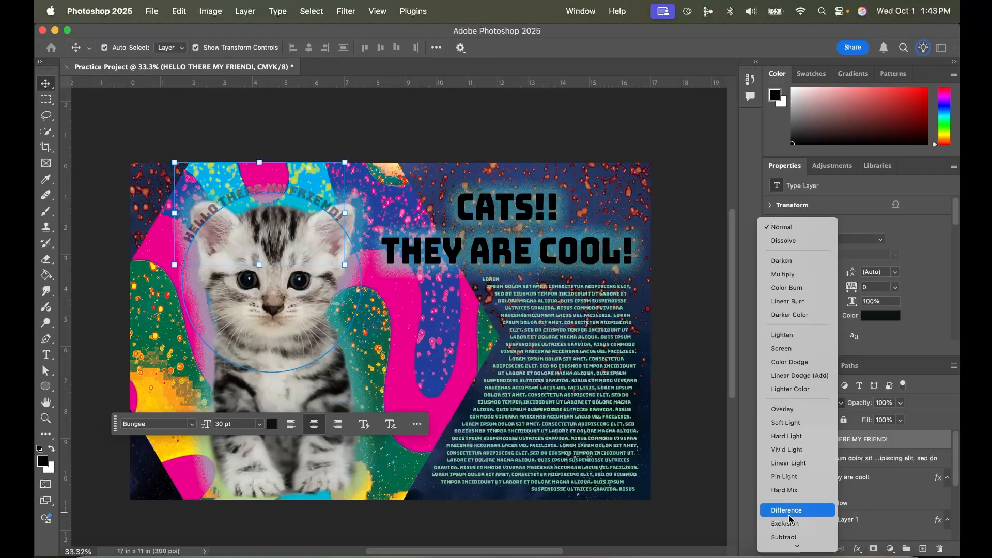
{"action": "left_click", "coordinate": [926, 400]}
{"action": "left_click", "coordinate": [900, 404]}
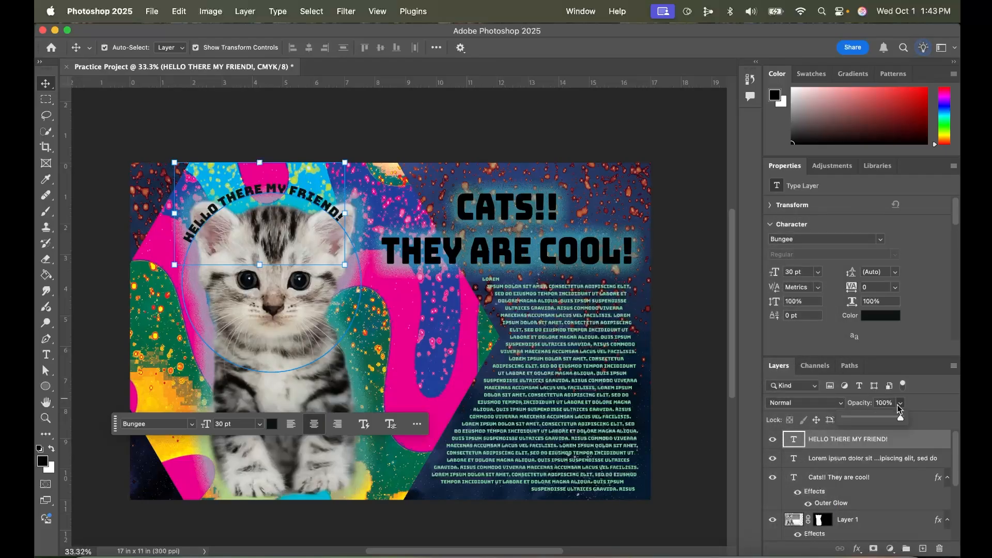
{"action": "left_click", "coordinate": [868, 418]}
{"action": "key", "text": "Escape"}
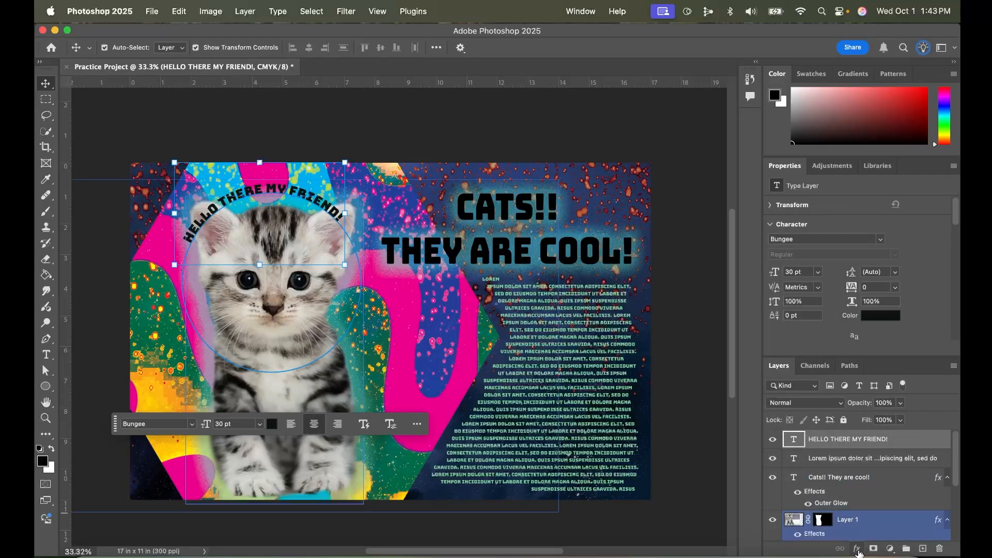
- Try a Gradient Overlay effect on the HELLO THERE MY FRIEND! text layer, and discard it
{"action": "scroll", "coordinate": [851, 513], "scroll_direction": "down", "scroll_amount": 2}
{"action": "scroll", "coordinate": [826, 510], "scroll_direction": "down", "scroll_amount": 2}
{"action": "left_click", "coordinate": [826, 512]}
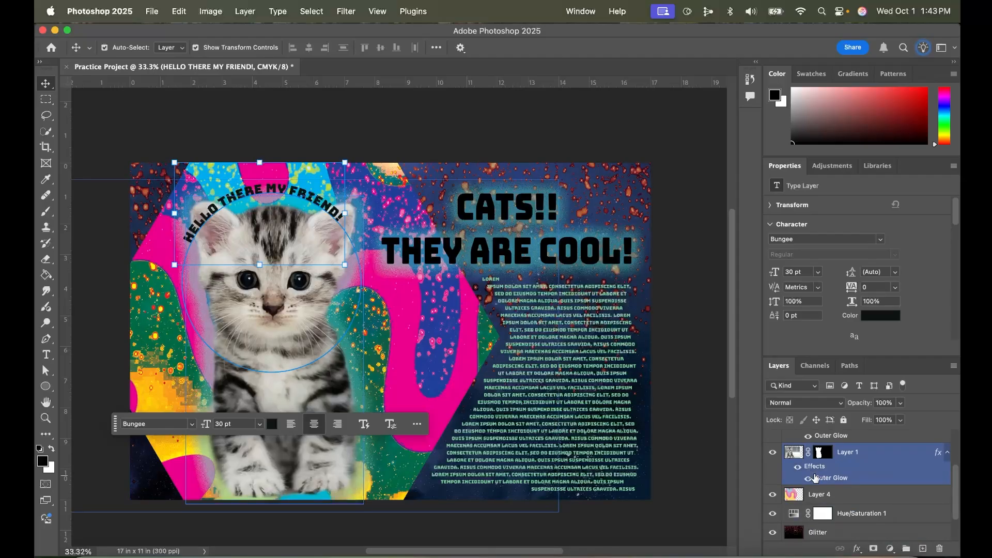
{"action": "left_click", "coordinate": [857, 549]}
{"action": "left_click", "coordinate": [881, 519]}
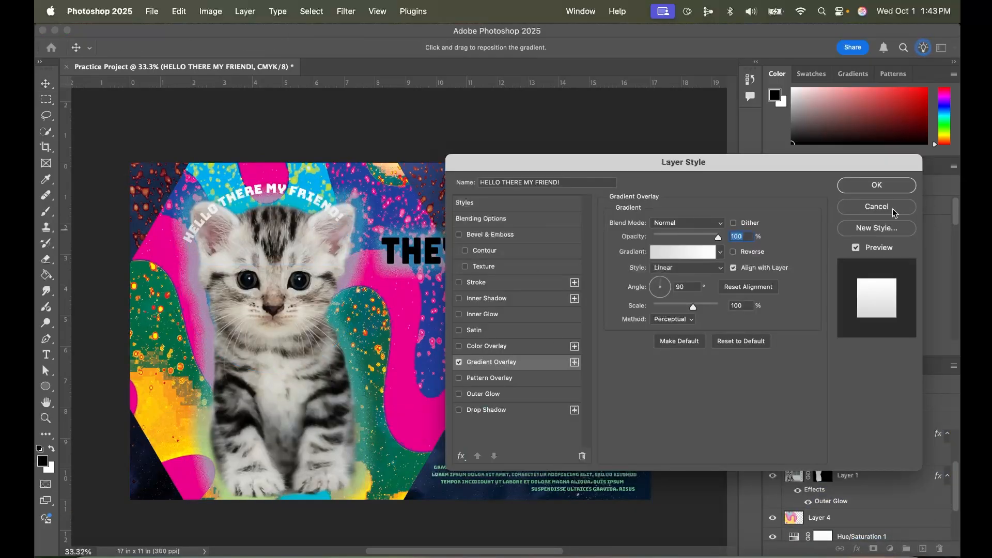
{"action": "left_click", "coordinate": [877, 207]}
- Add a white layer mask to Layer 4, and switch between its image and mask thumbnails, leaving the mask active
{"action": "scroll", "coordinate": [858, 496], "scroll_direction": "down", "scroll_amount": 2}
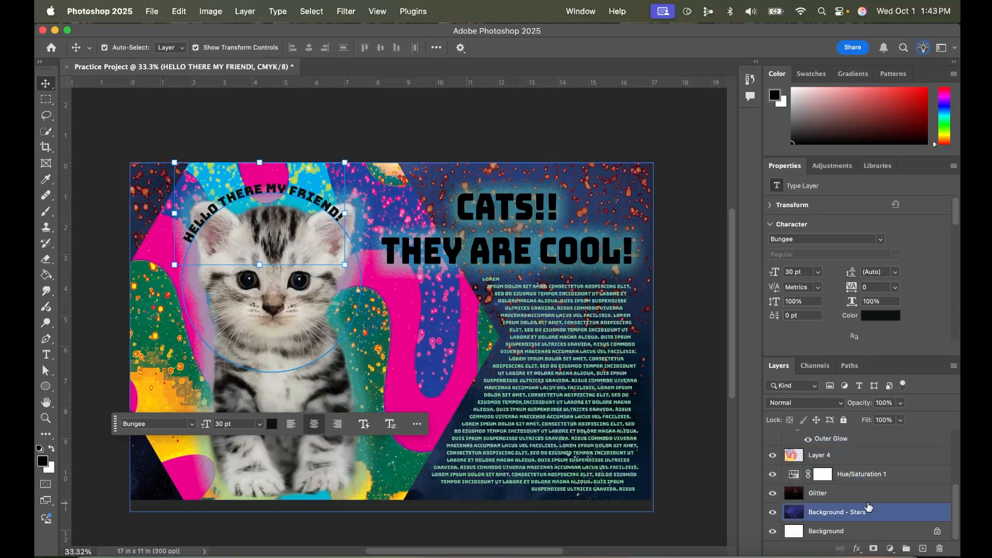
{"action": "scroll", "coordinate": [863, 496], "scroll_direction": "up", "scroll_amount": 3}
{"action": "left_click", "coordinate": [856, 482]}
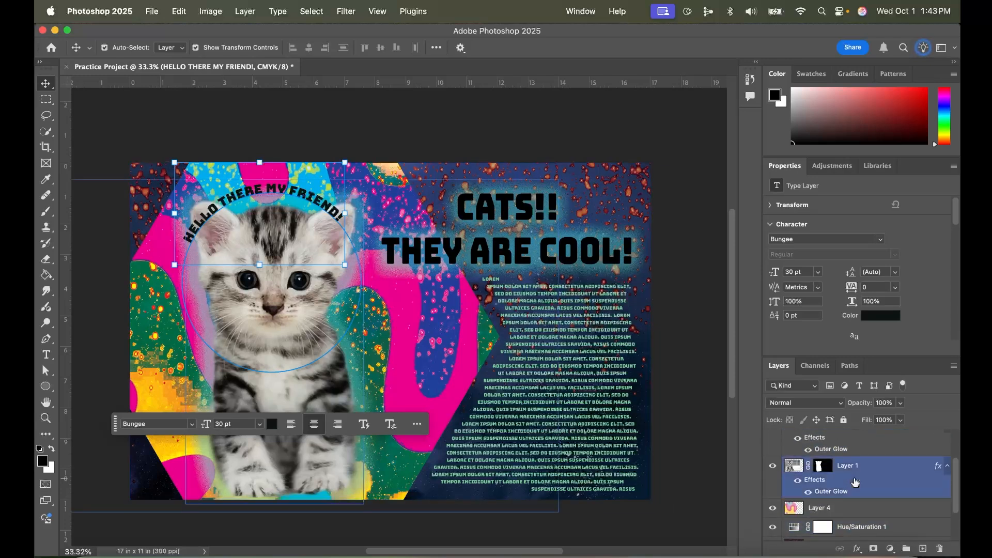
{"action": "scroll", "coordinate": [854, 478], "scroll_direction": "down", "scroll_amount": 1}
{"action": "left_click", "coordinate": [852, 474]}
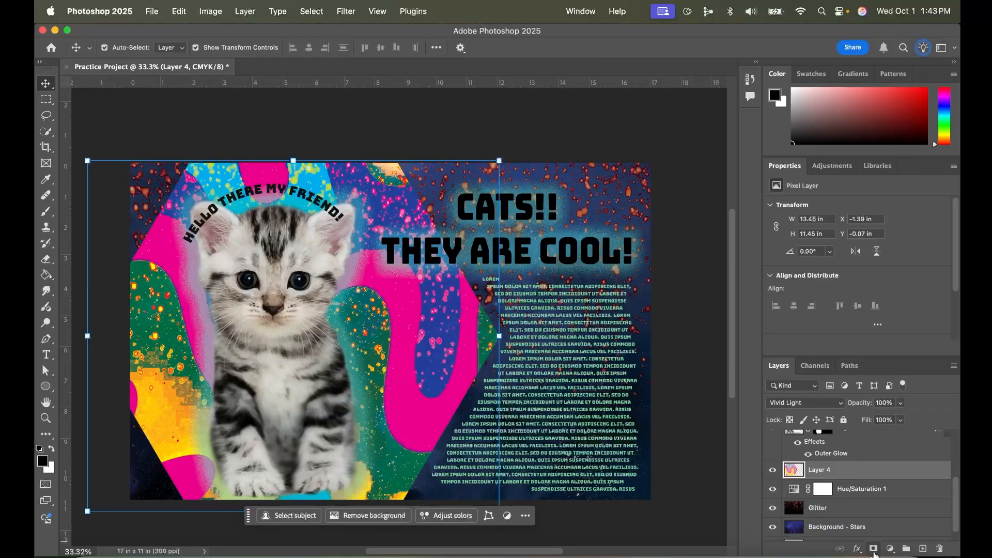
{"action": "left_click", "coordinate": [873, 549]}
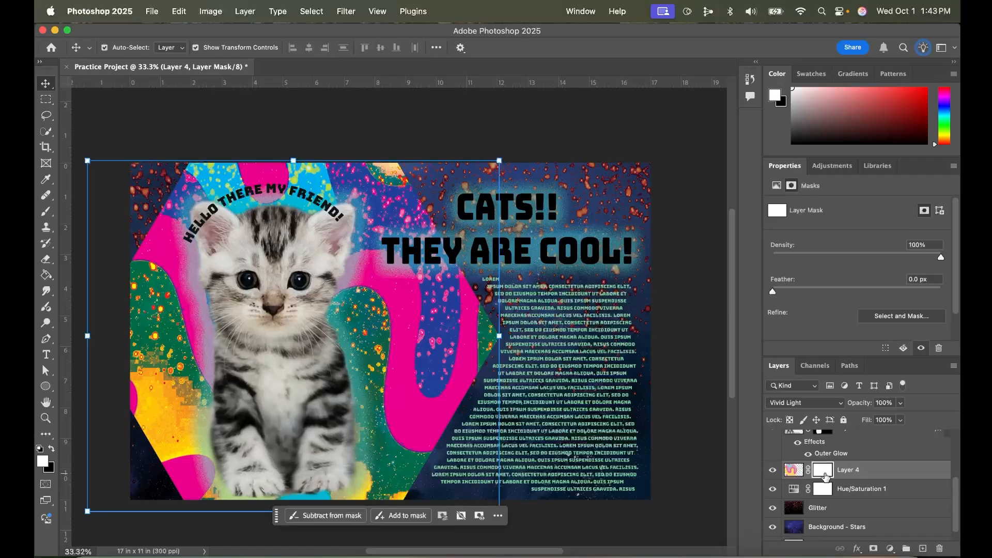
{"action": "left_click", "coordinate": [794, 471]}
{"action": "left_click", "coordinate": [823, 471]}
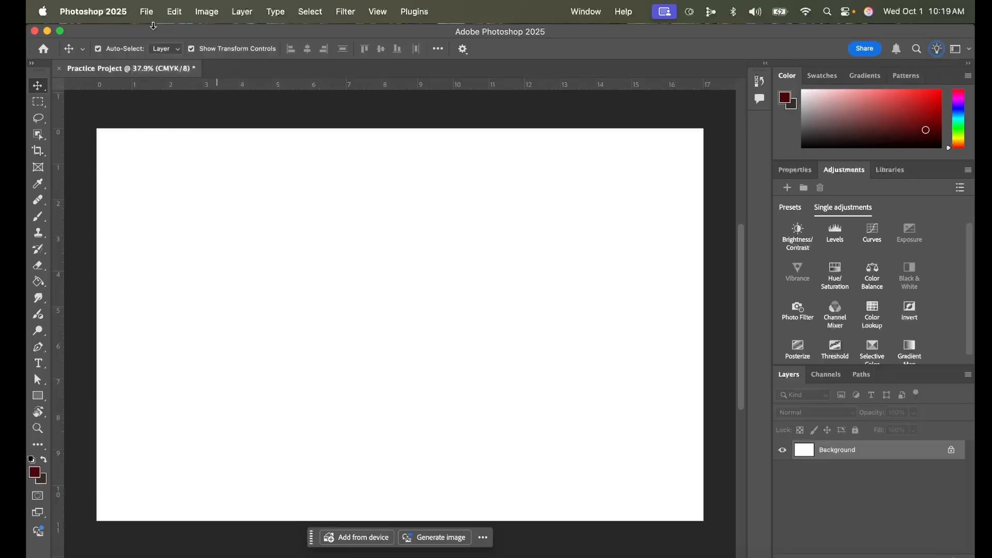
- Look through the file commands and the list of panels that can be shown in the workspace
{"action": "left_click", "coordinate": [144, 12]}
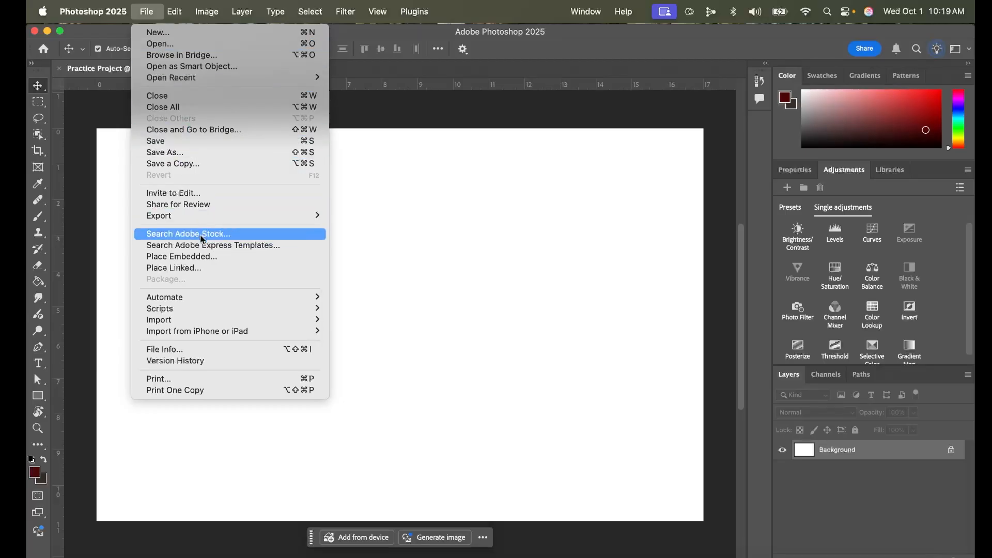
{"action": "mouse_move", "coordinate": [583, 19]}
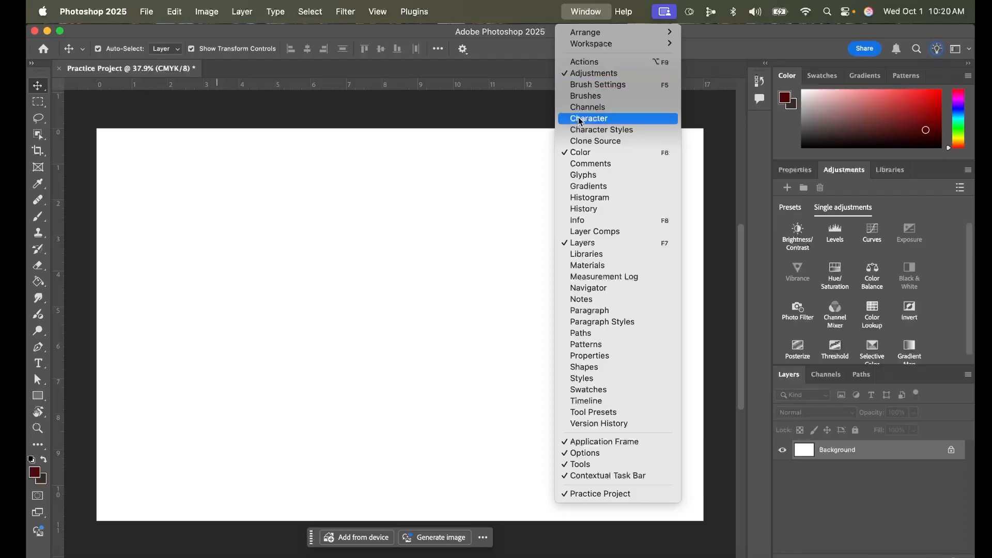
{"action": "left_click", "coordinate": [327, 285]}
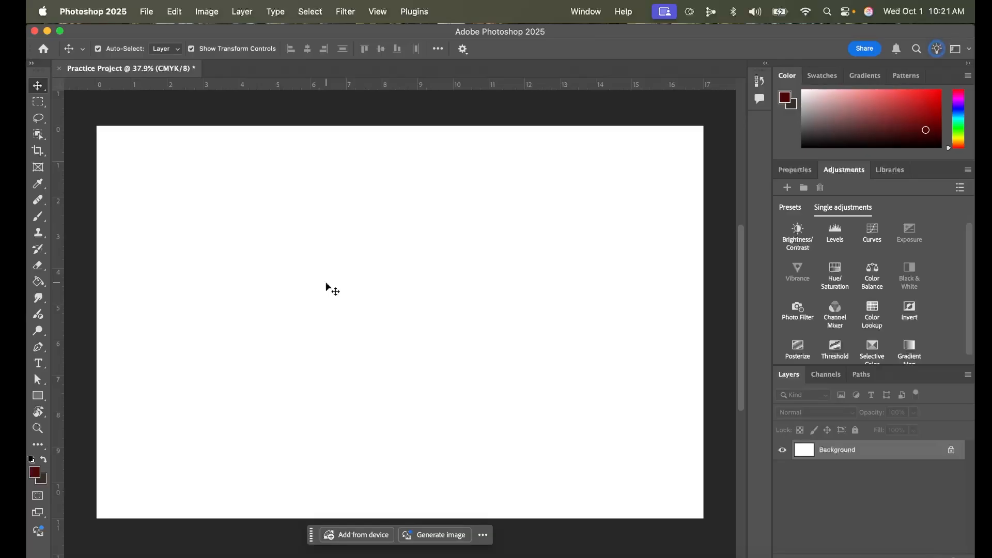
- Pan around the blank Practice Project canvas in all directions, and zoom out to 27.3%
{"action": "scroll", "coordinate": [325, 286], "scroll_direction": "left", "scroll_amount": 5}
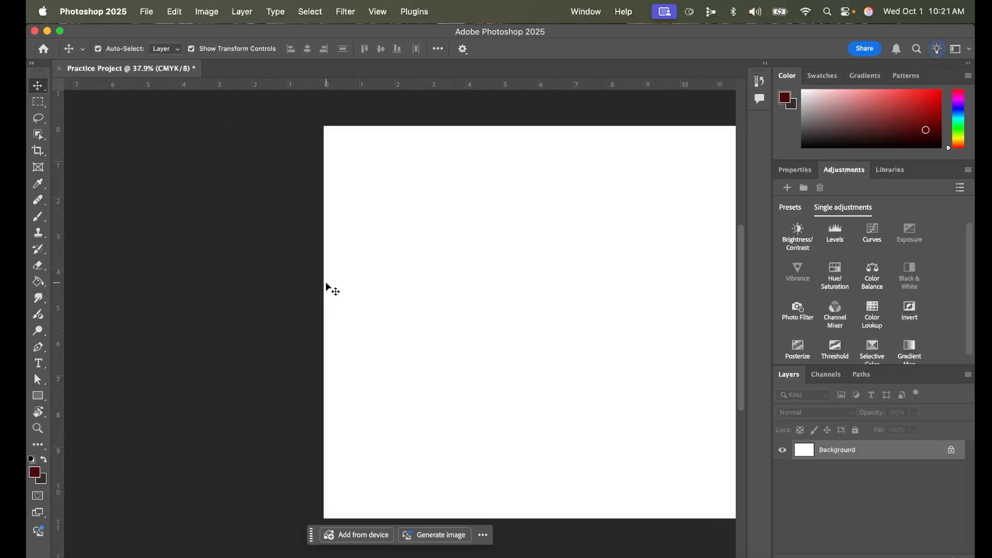
{"action": "scroll", "coordinate": [326, 285], "scroll_direction": "right", "scroll_amount": 6}
{"action": "scroll", "coordinate": [326, 286], "scroll_direction": "up", "scroll_amount": 4}
{"action": "scroll", "coordinate": [326, 285], "scroll_direction": "down", "scroll_amount": 6}
{"action": "scroll", "coordinate": [325, 285], "scroll_direction": "up", "scroll_amount": 3}
{"action": "scroll", "coordinate": [326, 286], "scroll_direction": "up", "scroll_amount": 4}
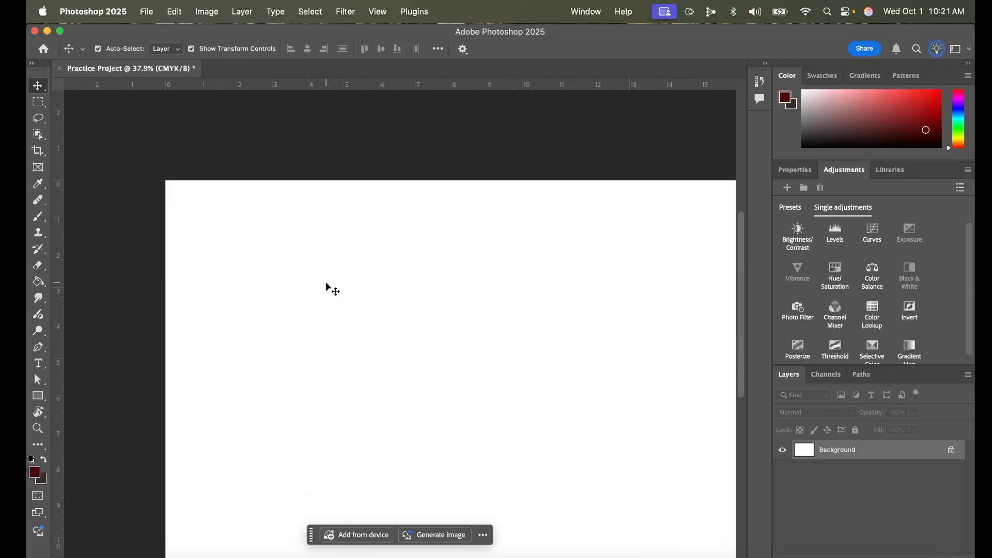
{"action": "scroll", "coordinate": [326, 285], "scroll_direction": "down", "scroll_amount": 5}
{"action": "scroll", "coordinate": [327, 285], "scroll_direction": "right", "scroll_amount": 3}
{"action": "scroll", "coordinate": [326, 285], "scroll_direction": "up", "scroll_amount": 2}
{"action": "scroll", "coordinate": [326, 286], "scroll_direction": "down", "scroll_amount": 1}
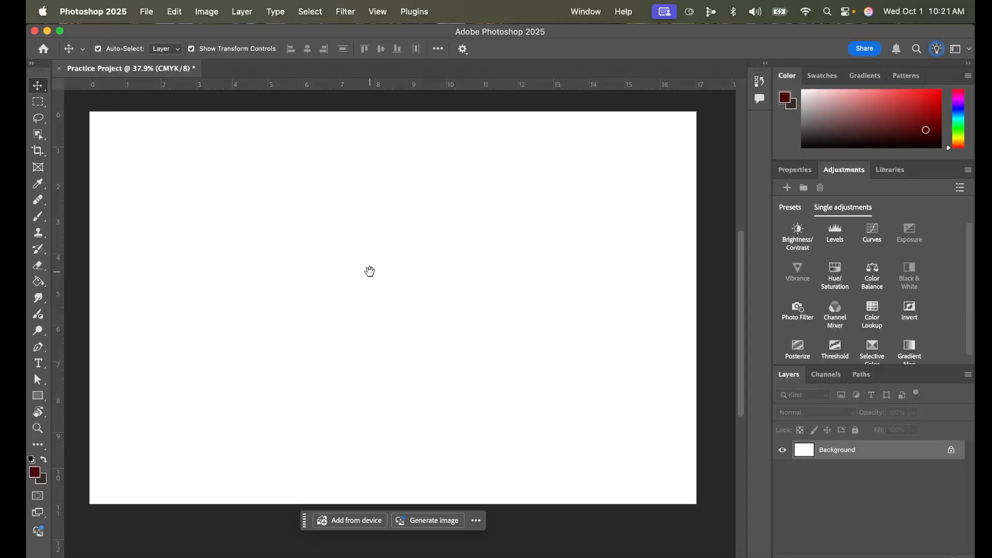
{"action": "scroll", "coordinate": [370, 271], "scroll_direction": "up", "scroll_amount": 2}
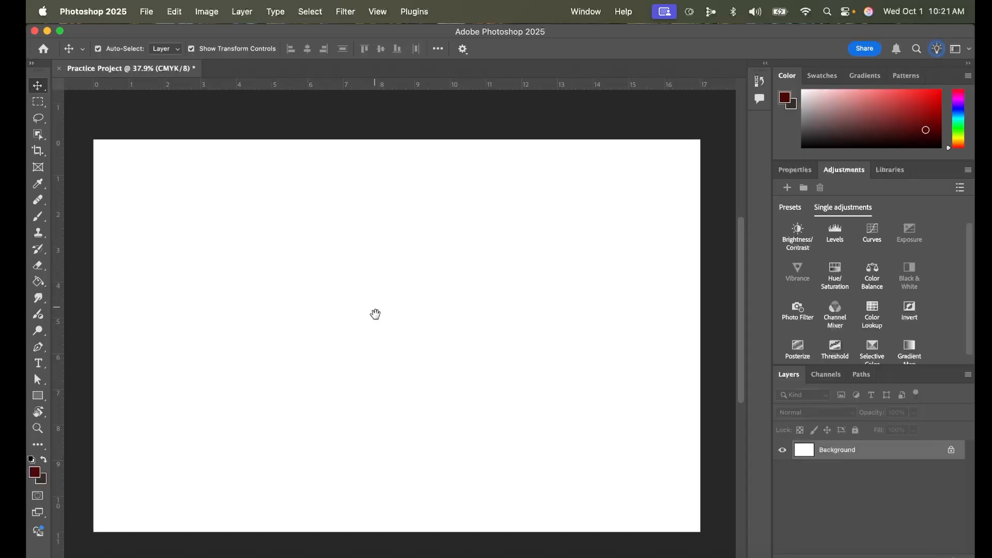
{"action": "scroll", "coordinate": [374, 313], "scroll_direction": "left", "scroll_amount": 5}
{"action": "scroll", "coordinate": [457, 286], "scroll_direction": "down", "scroll_amount": 2}
{"action": "scroll", "coordinate": [460, 237], "scroll_direction": "right", "scroll_amount": 5}
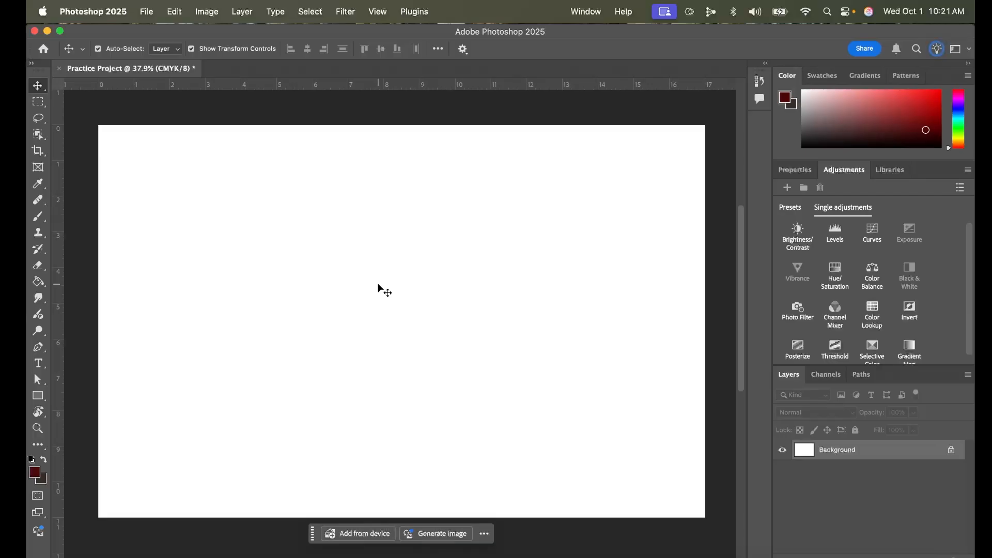
{"action": "scroll", "coordinate": [378, 284], "scroll_direction": "down", "scroll_amount": 5}
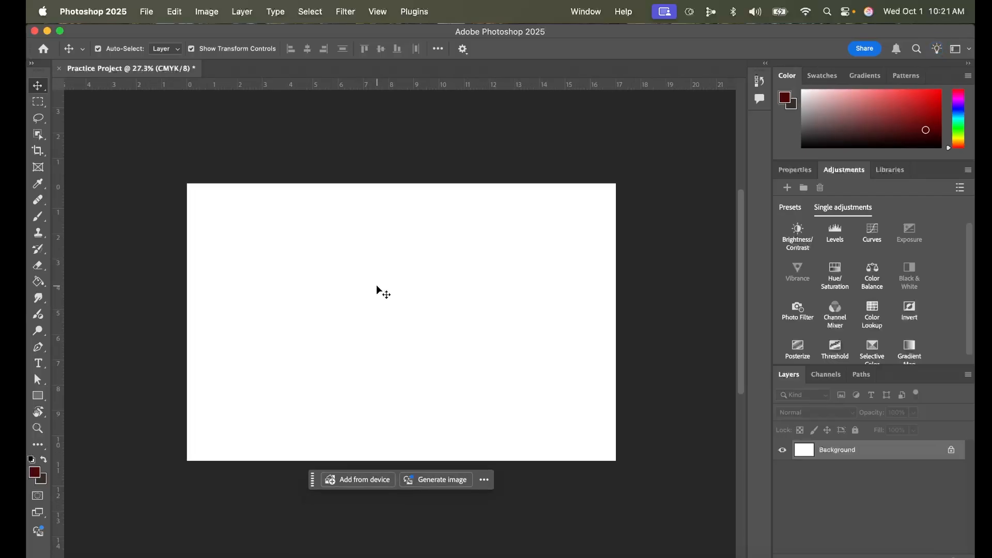
- Zoom the blank canvas in to 66.7% and back out to 16.7%
{"action": "scroll", "coordinate": [377, 287], "scroll_direction": "down", "scroll_amount": 3}
{"action": "scroll", "coordinate": [377, 287], "scroll_direction": "up", "scroll_amount": 3}
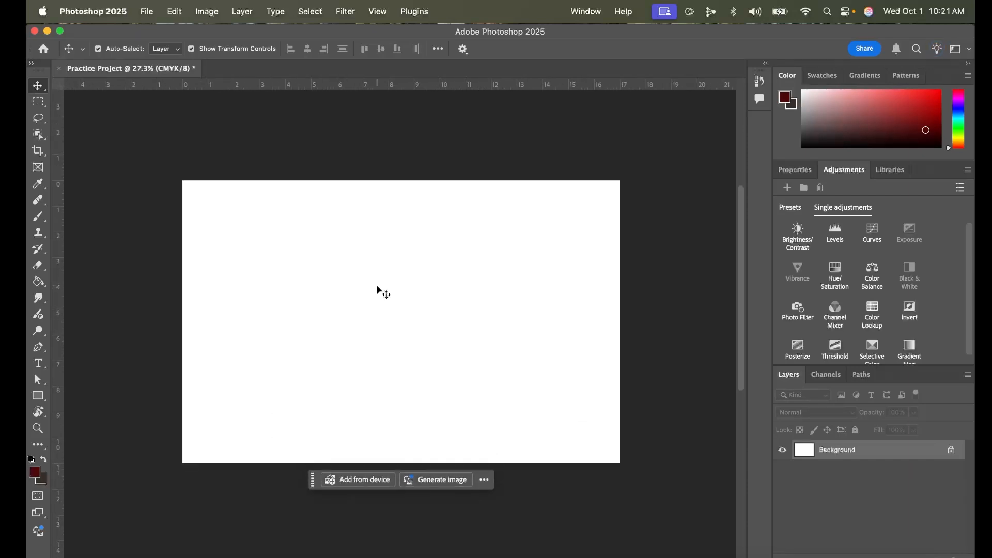
{"action": "scroll", "coordinate": [377, 288], "scroll_direction": "up", "scroll_amount": 2}
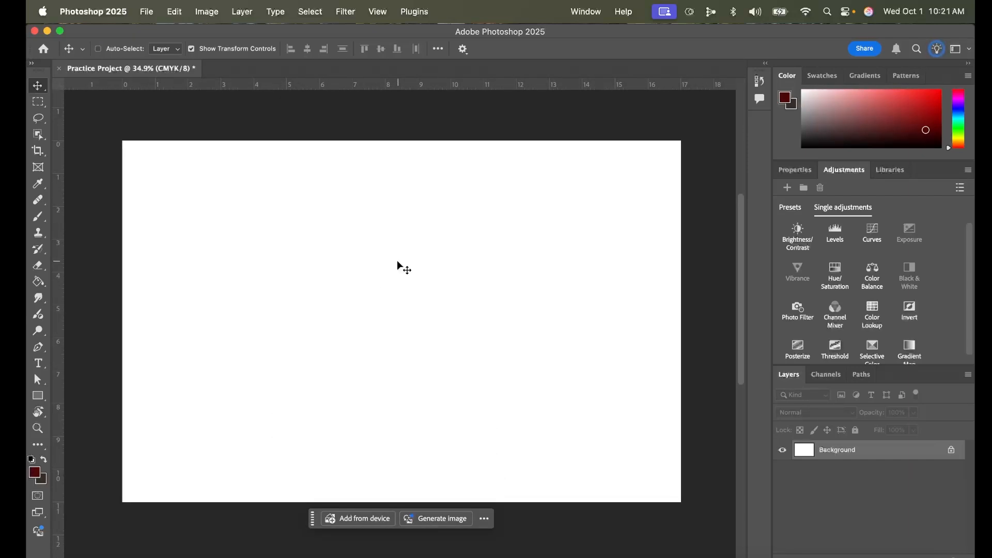
{"action": "key", "text": "super+equal"}
{"action": "key", "text": "super+equal"}
{"action": "key", "text": "super+equal"}
{"action": "key", "text": "super+equal"}
{"action": "key", "text": "super+equal"}
{"action": "key", "text": "super+minus"}
{"action": "key", "text": "super+minus"}
{"action": "key", "text": "super+minus"}
{"action": "key", "text": "super+minus"}
{"action": "key", "text": "super+minus"}
{"action": "key", "text": "super+minus"}
{"action": "key", "text": "super+minus"}
{"action": "key", "text": "super+minus"}
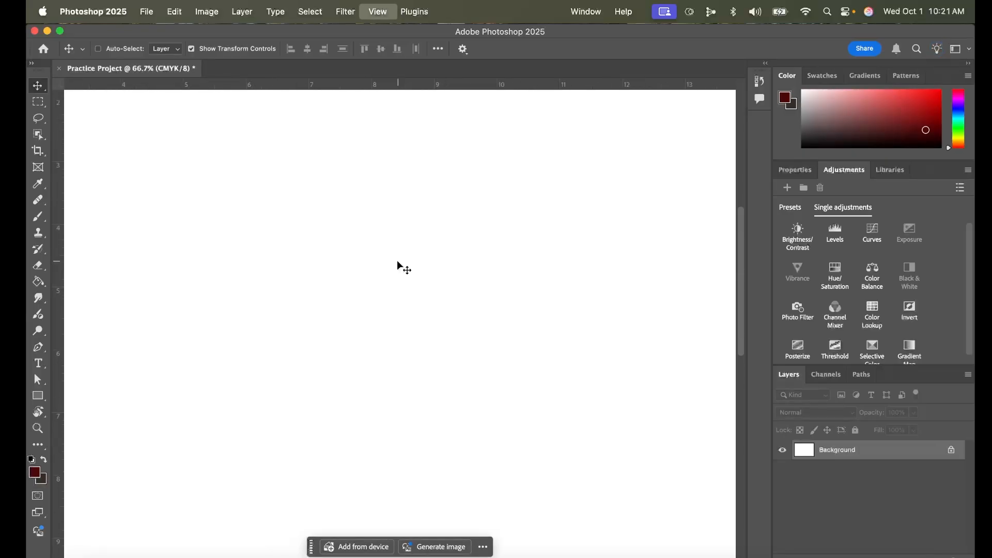
{"action": "key", "text": "super+equal"}
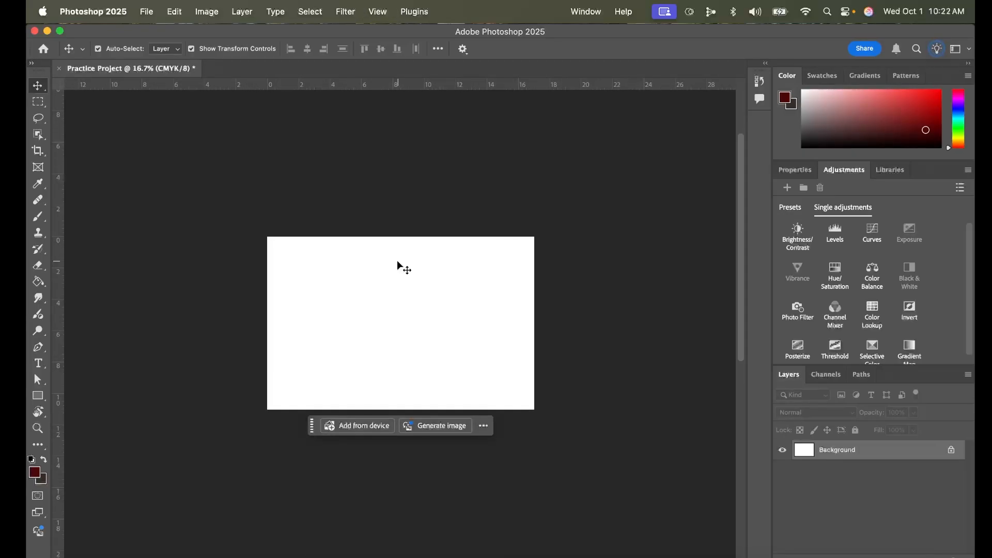
- Pan away from the canvas in several directions while zooming out to 0.5%, and fit the whole canvas back on screen
{"action": "scroll", "coordinate": [397, 259], "scroll_direction": "left", "scroll_amount": 5}
{"action": "scroll", "coordinate": [397, 260], "scroll_direction": "down", "scroll_amount": 3}
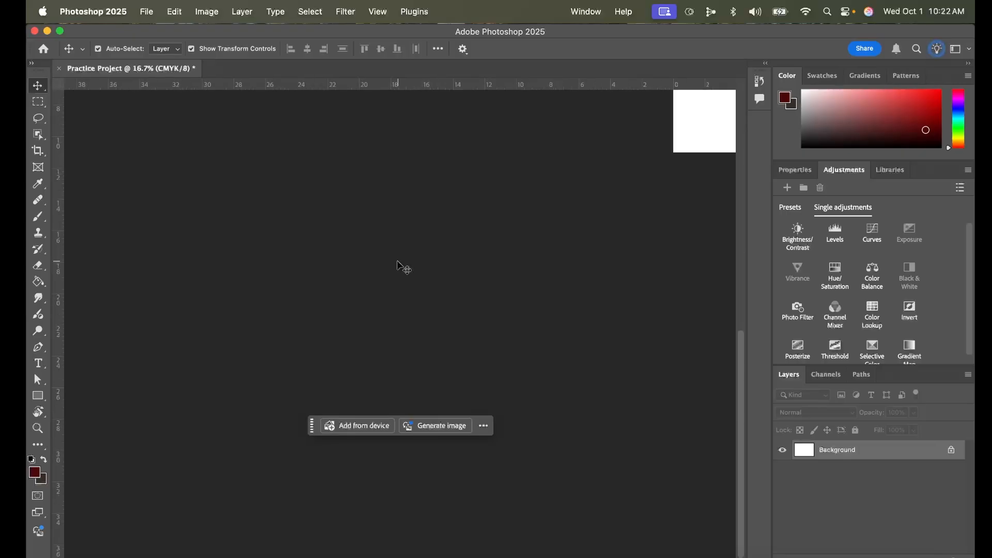
{"action": "scroll", "coordinate": [397, 260], "scroll_direction": "up", "scroll_amount": 5}
{"action": "scroll", "coordinate": [397, 260], "scroll_direction": "right", "scroll_amount": 5}
{"action": "key", "text": "super+minus"}
{"action": "key", "text": "super+minus"}
{"action": "key", "text": "super+minus"}
{"action": "key", "text": "super+minus"}
{"action": "scroll", "coordinate": [403, 267], "scroll_direction": "down", "scroll_amount": 5}
{"action": "scroll", "coordinate": [403, 267], "scroll_direction": "left", "scroll_amount": 5}
{"action": "scroll", "coordinate": [404, 267], "scroll_direction": "up", "scroll_amount": 5}
{"action": "key", "text": "super+minus"}
{"action": "scroll", "coordinate": [403, 267], "scroll_direction": "down", "scroll_amount": 5}
{"action": "key", "text": "super+minus"}
{"action": "key", "text": "super+minus"}
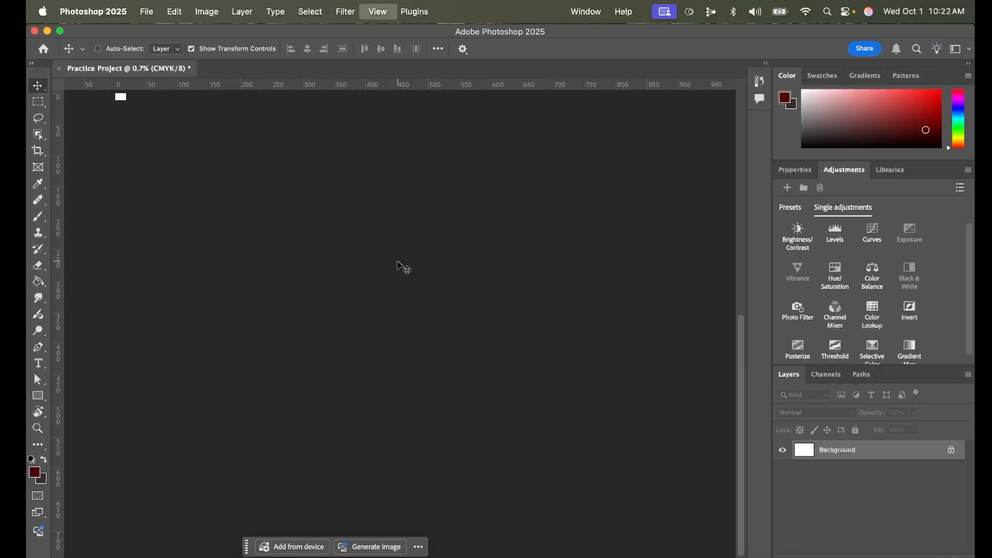
{"action": "scroll", "coordinate": [403, 268], "scroll_direction": "up", "scroll_amount": 5}
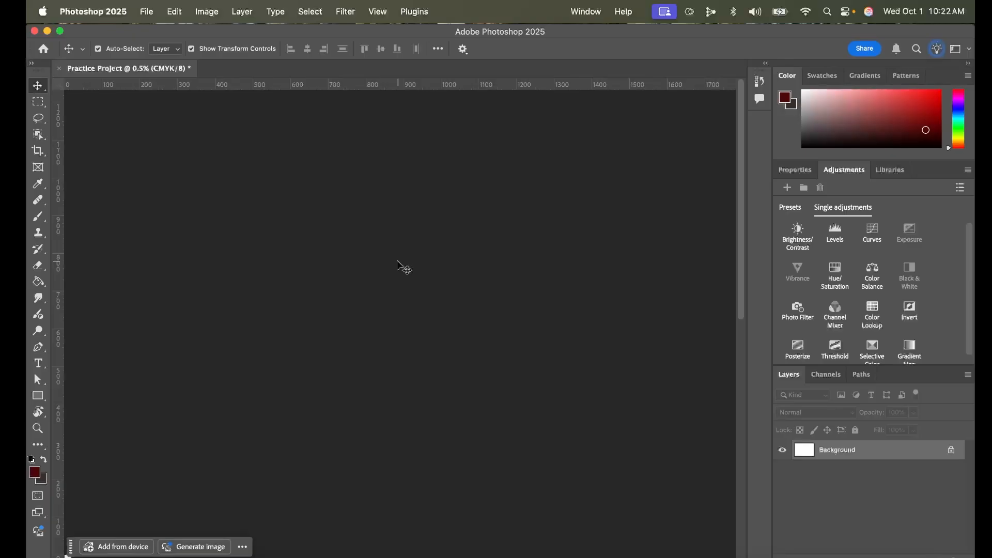
{"action": "key", "text": "super+0"}
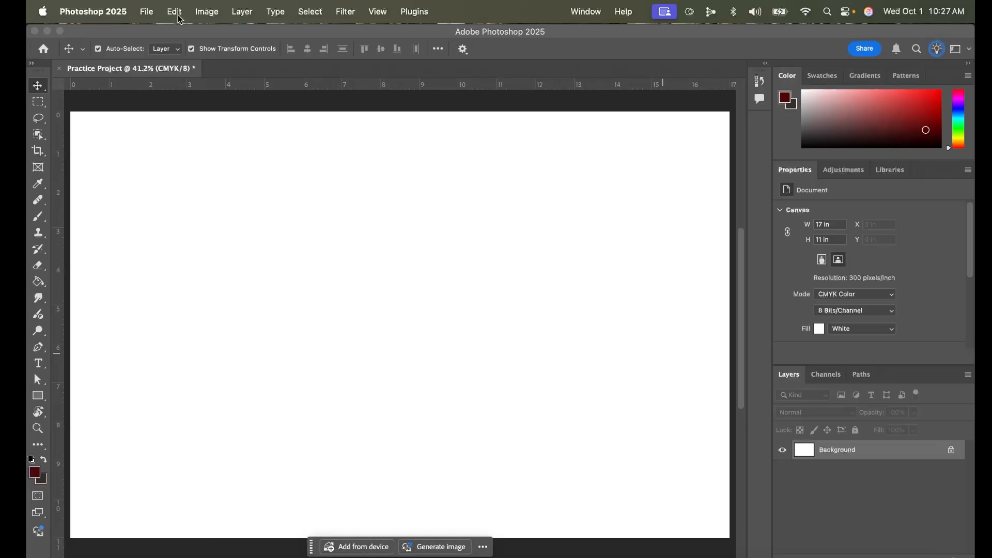
- Place forest.jpg from the Downloads folder as an embedded image, keeping its default size and position
{"action": "left_click", "coordinate": [146, 16]}
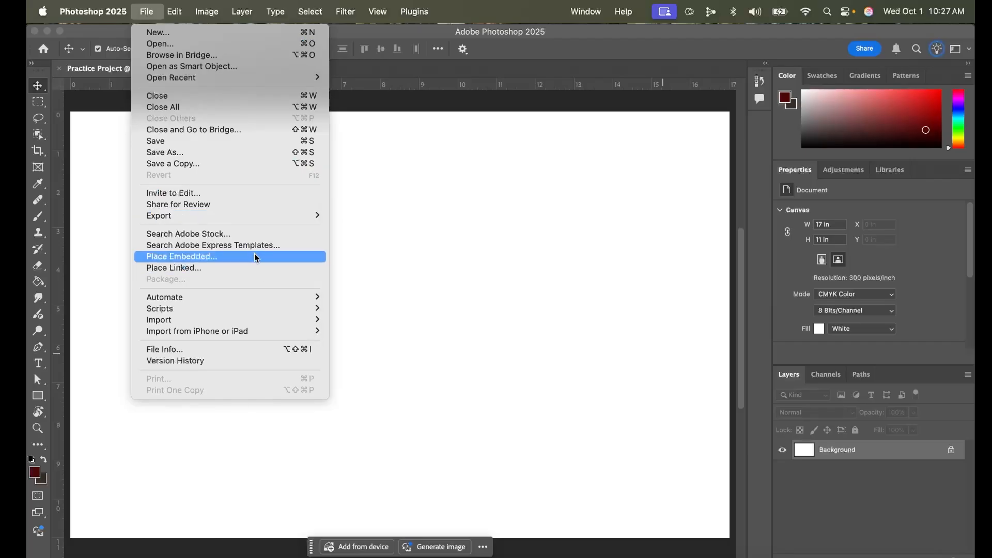
{"action": "left_click", "coordinate": [225, 261]}
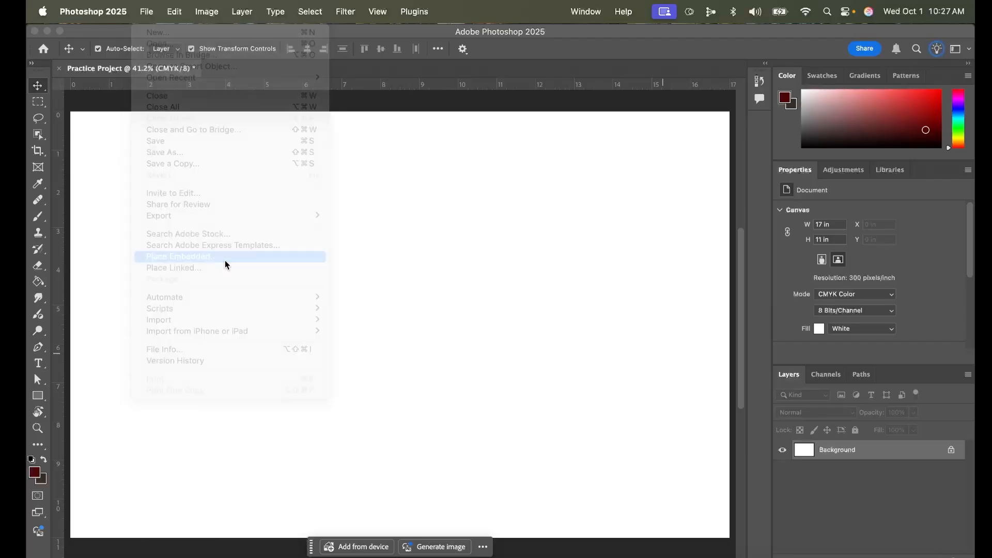
{"action": "scroll", "coordinate": [392, 196], "scroll_direction": "down", "scroll_amount": 2}
{"action": "left_click", "coordinate": [370, 212]}
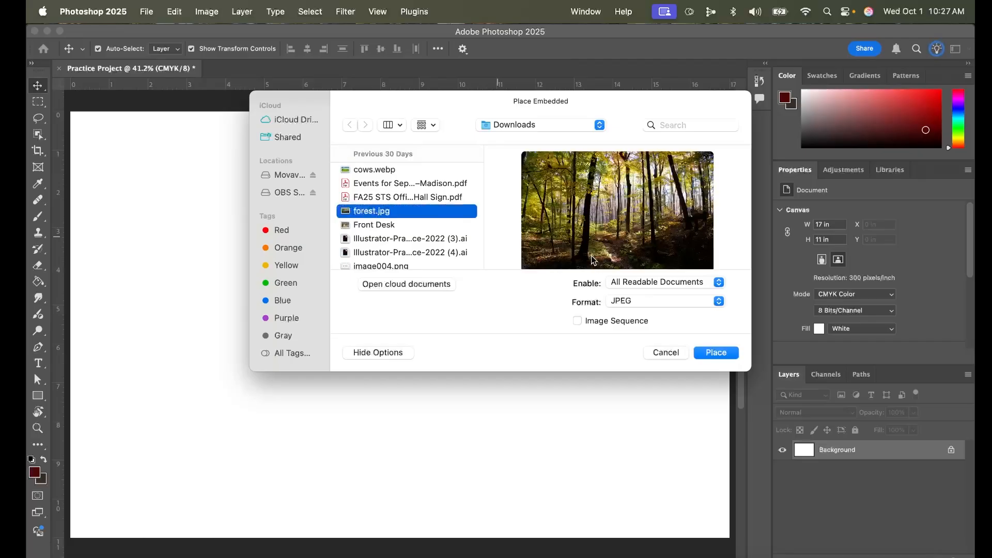
{"action": "left_click", "coordinate": [722, 355]}
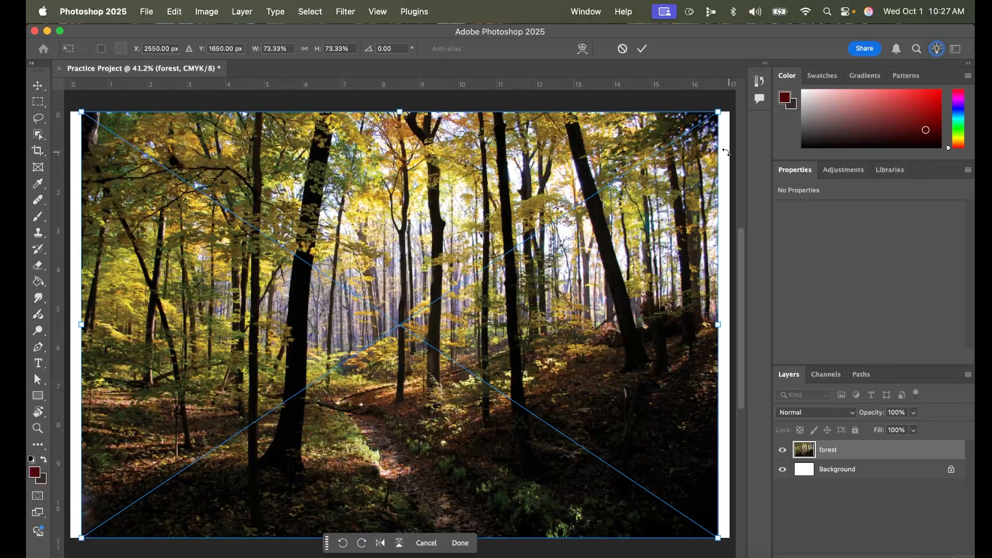
{"action": "left_click", "coordinate": [460, 542]}
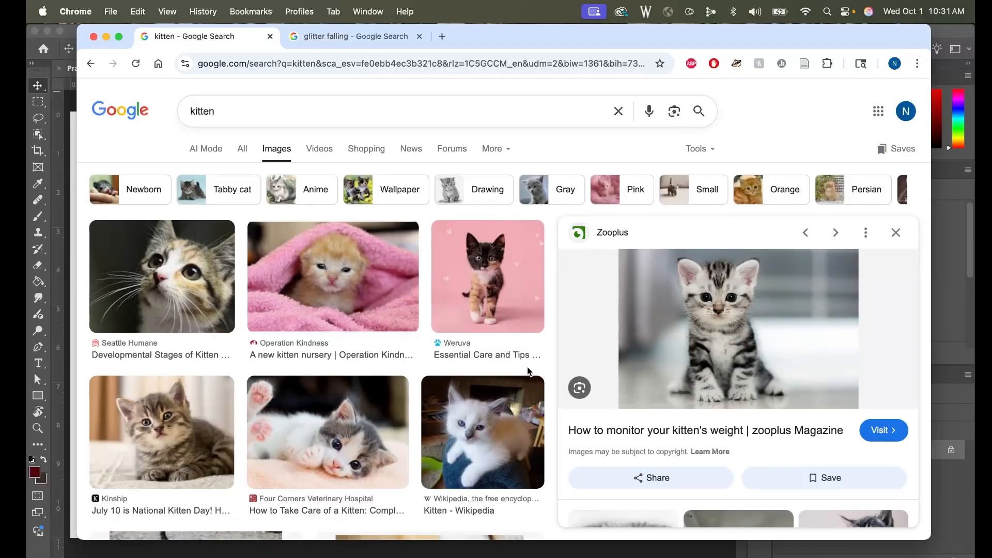
- Look through the size, color and usage rights filters for the kitten image search in Chrome
{"action": "left_click", "coordinate": [703, 154]}
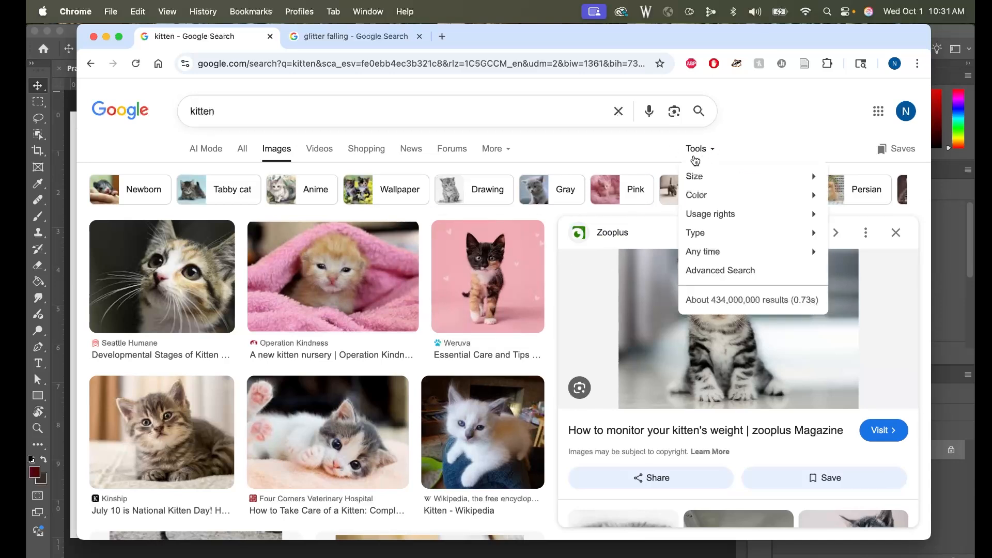
{"action": "mouse_move", "coordinate": [794, 180]}
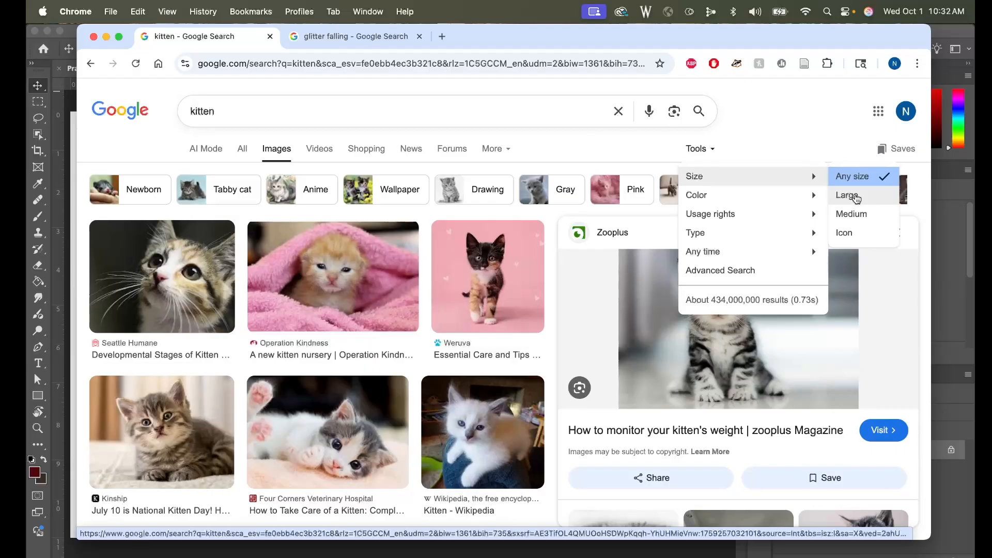
{"action": "mouse_move", "coordinate": [713, 195]}
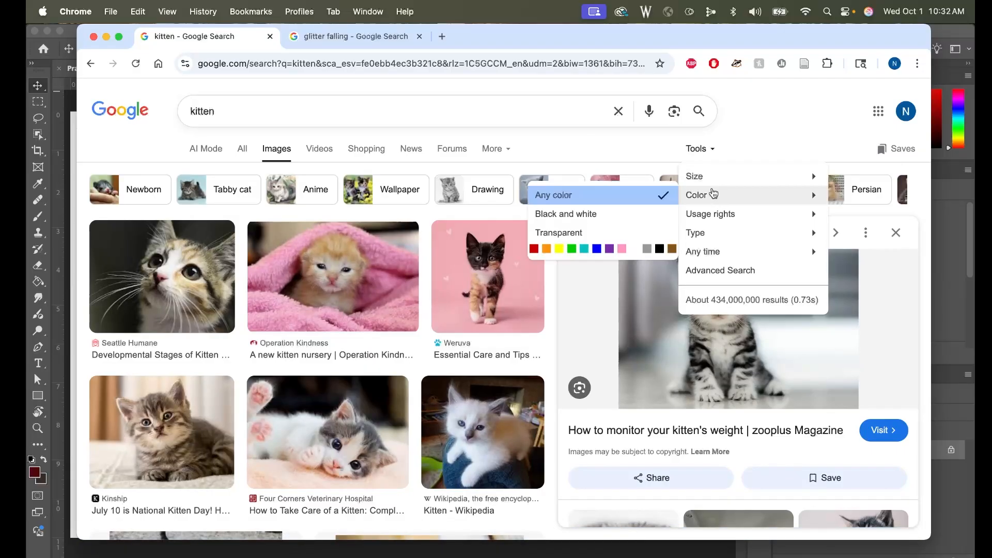
{"action": "mouse_move", "coordinate": [719, 215]}
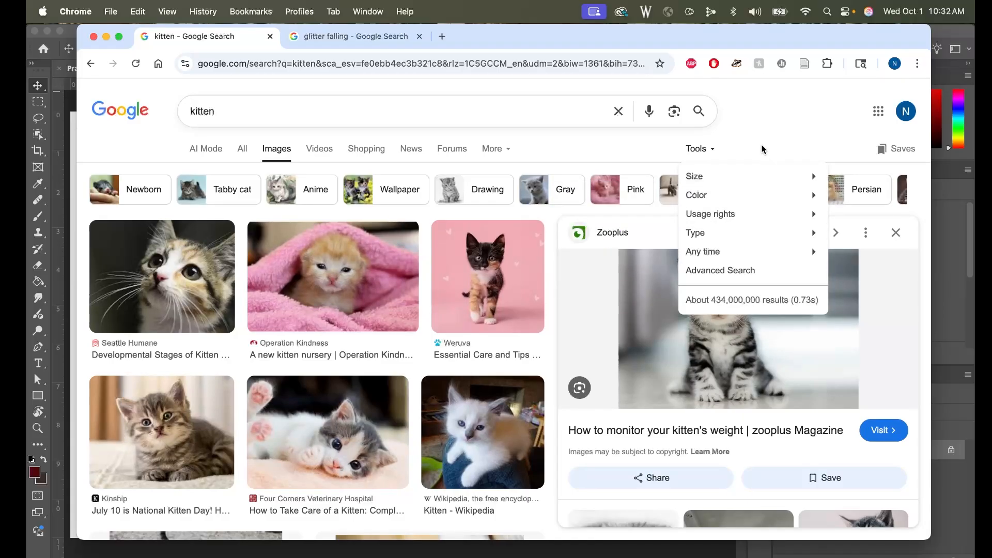
- Save the Zooplus kitten image to the Downloads folder under the name striped-grey-kitten
{"action": "scroll", "coordinate": [175, 279], "scroll_direction": "down", "scroll_amount": 10}
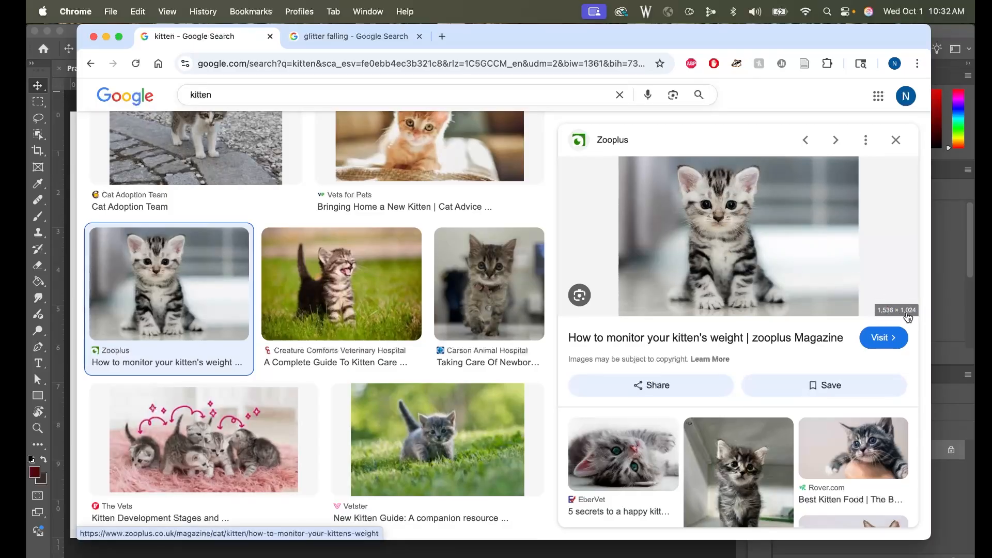
{"action": "right_click", "coordinate": [706, 201]}
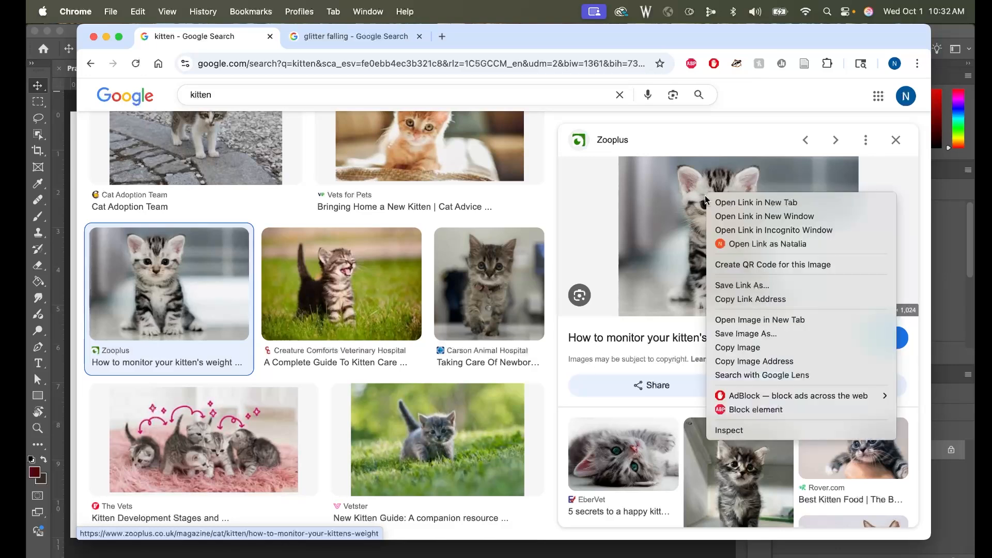
{"action": "left_click", "coordinate": [816, 335]}
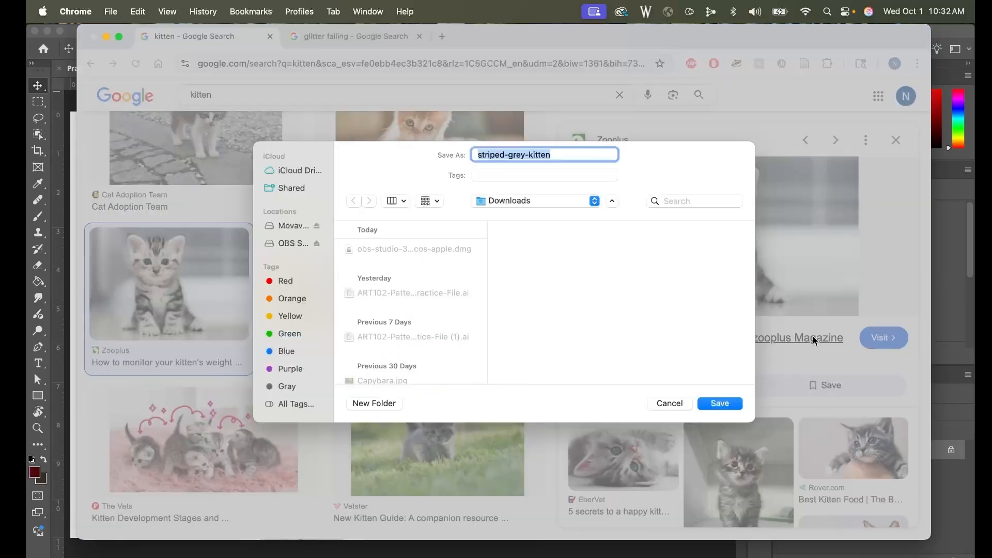
{"action": "left_click_drag", "start_coordinate": [478, 157], "coordinate": [523, 158]}
{"action": "left_click", "coordinate": [538, 206]}
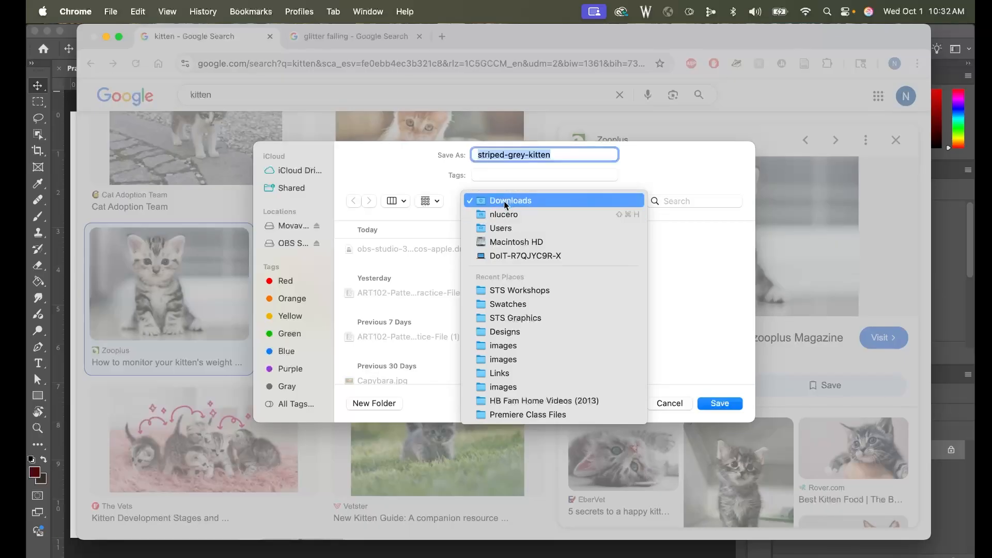
{"action": "left_click", "coordinate": [505, 200]}
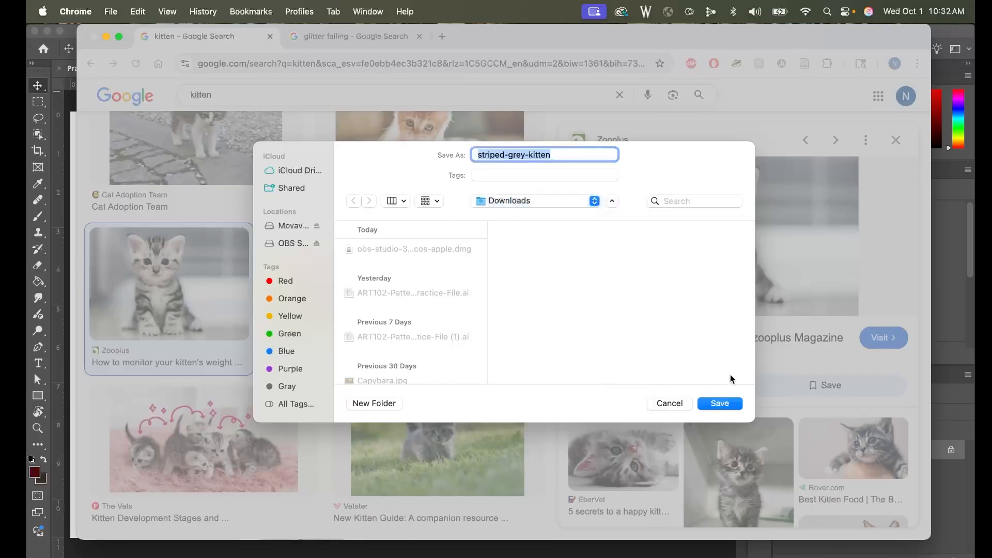
{"action": "left_click", "coordinate": [720, 403]}
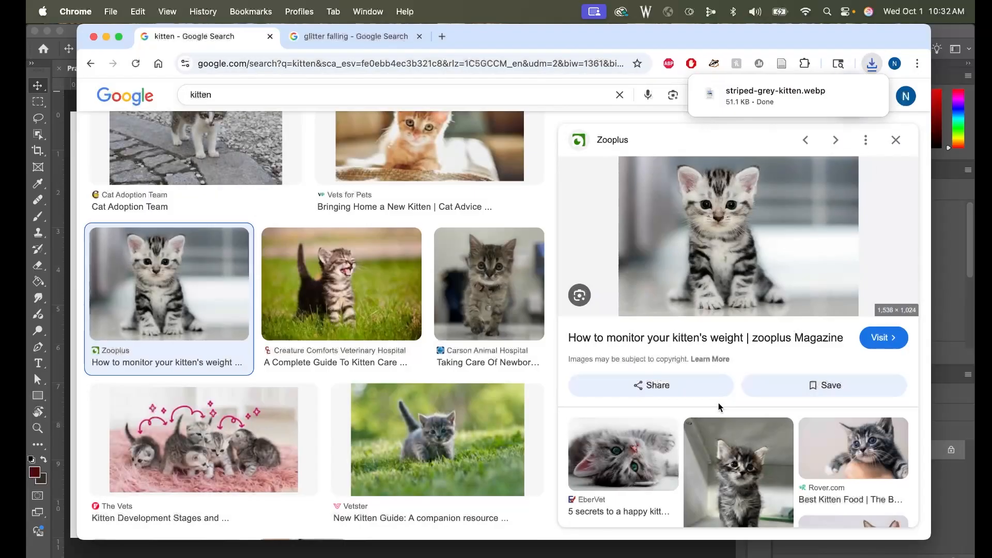
- Locate striped-grey-kitten.webp in the Downloads folder in Finder, and return to Photoshop
{"action": "left_click", "coordinate": [83, 556]}
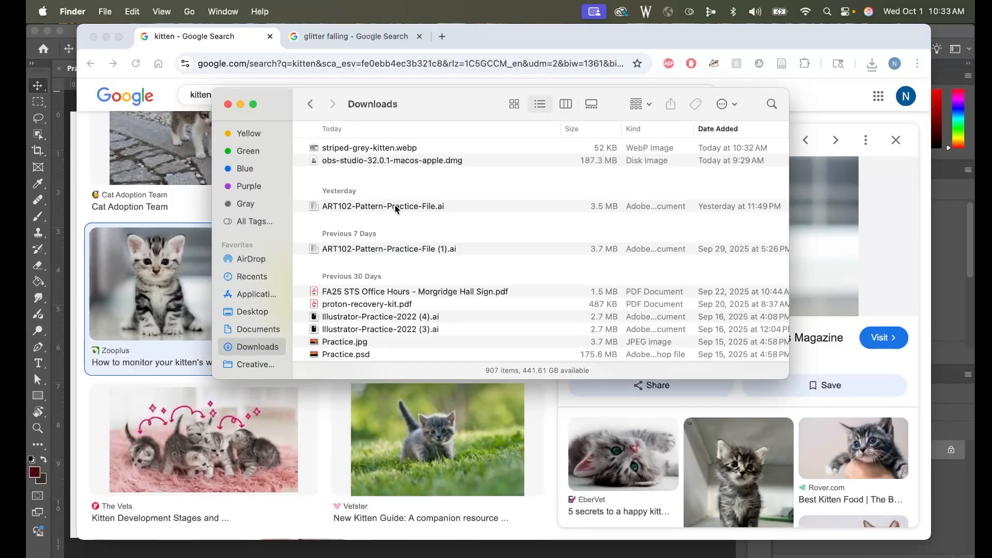
{"action": "left_click", "coordinate": [357, 148]}
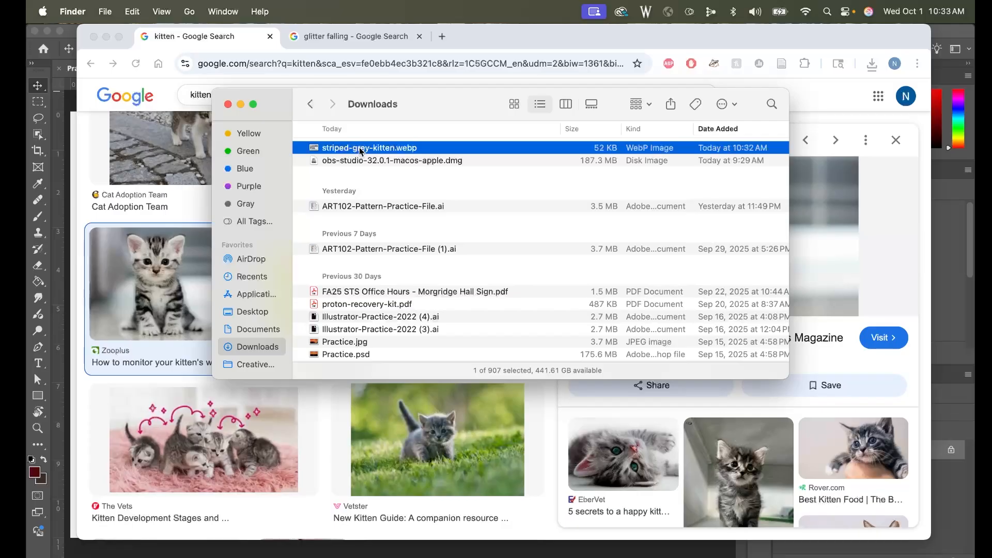
{"action": "key", "text": "super+Tab"}
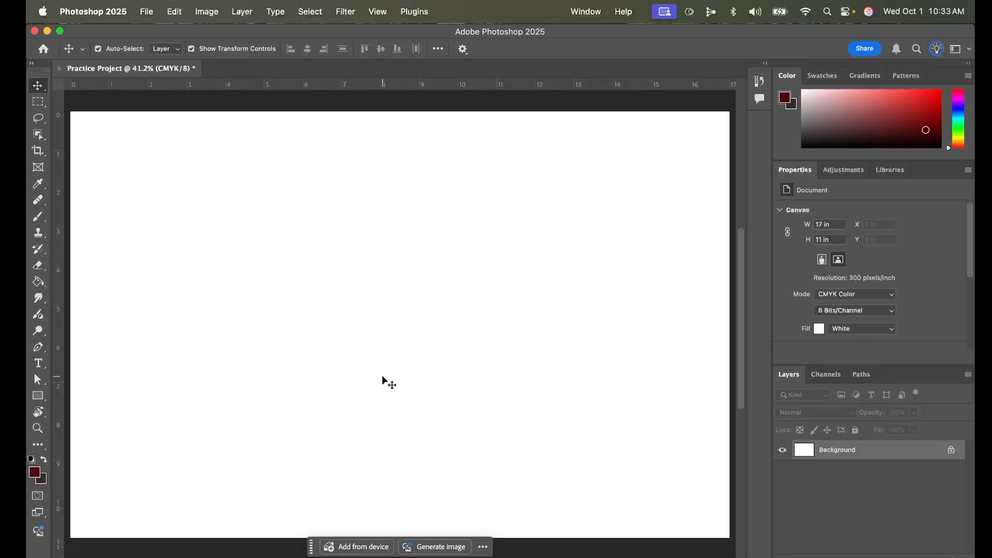
- Copy the Zooplus kitten image from Chrome and paste it as a layer into the Practice Project document in Photoshop
{"action": "left_click", "coordinate": [410, 555]}
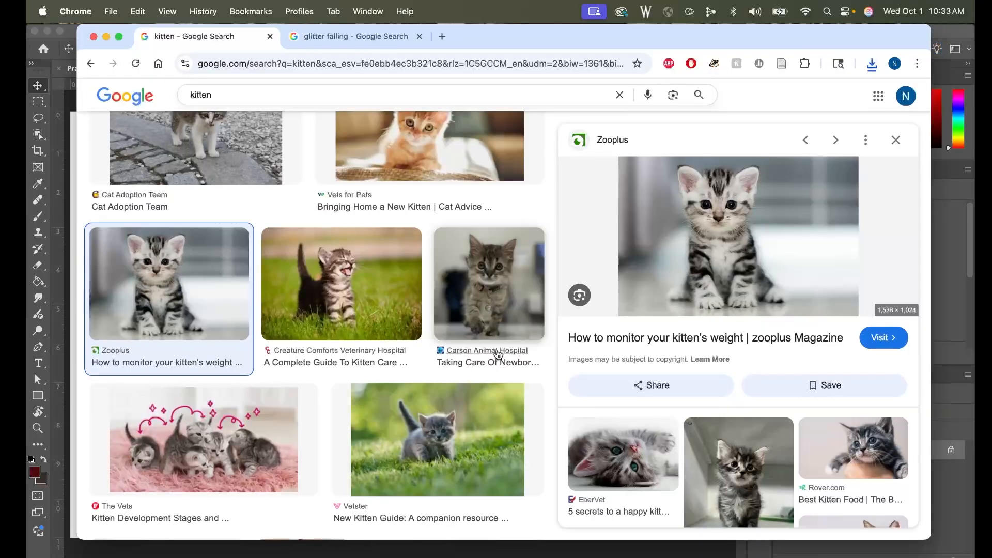
{"action": "right_click", "coordinate": [704, 225]}
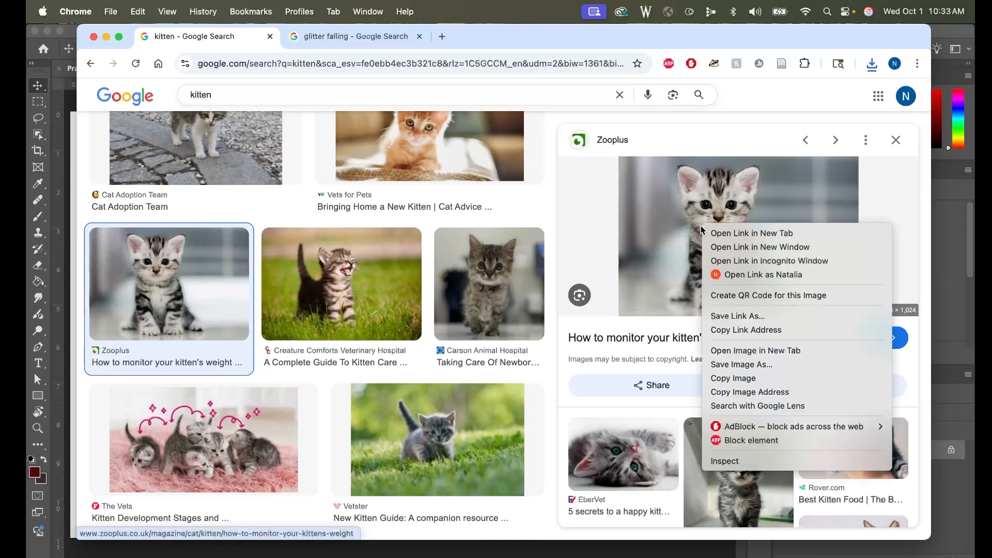
{"action": "left_click", "coordinate": [759, 379]}
{"action": "key", "text": "super+Tab"}
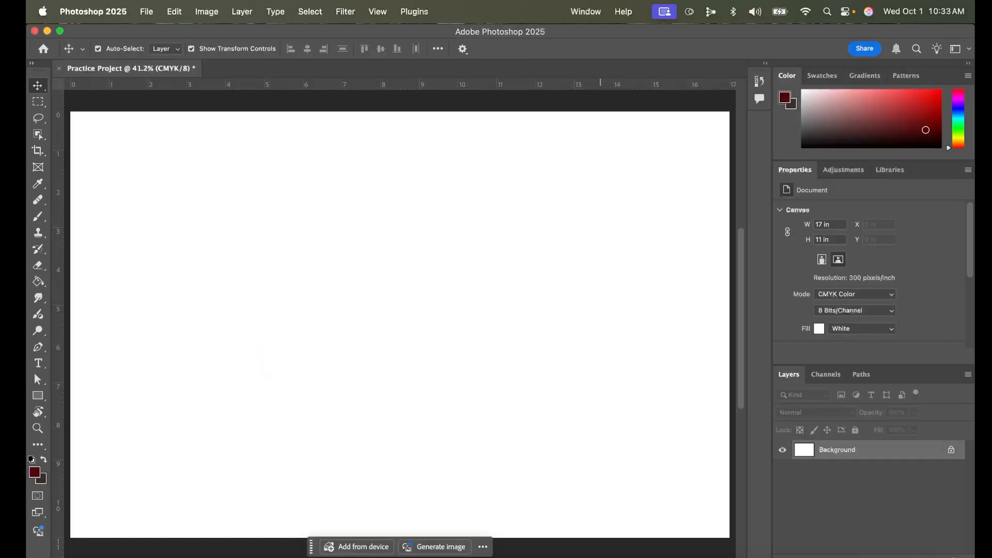
{"action": "left_click", "coordinate": [174, 12]}
{"action": "left_click_drag", "start_coordinate": [401, 310], "coordinate": [493, 310]}
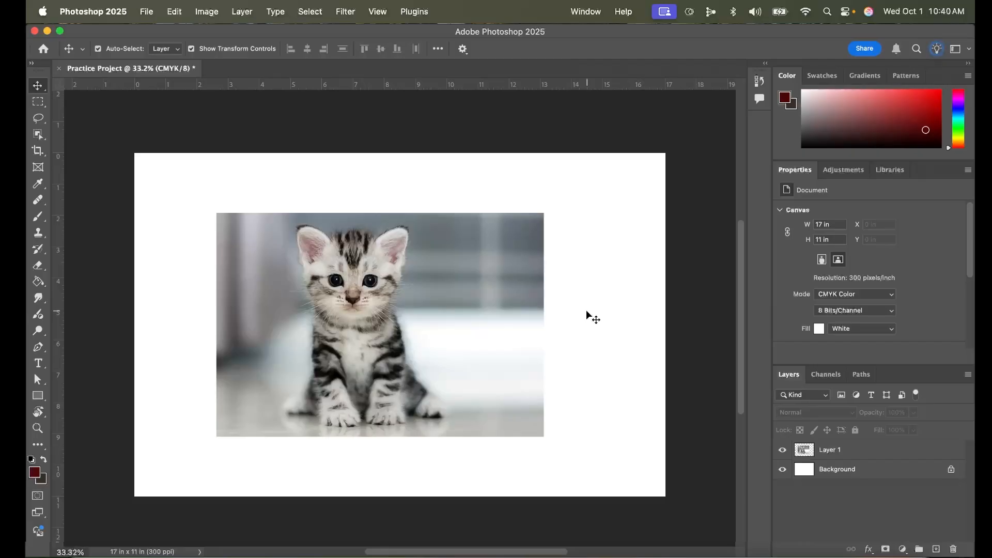
- Select the kitten in the pasted image on Layer 1 with the Object Selection tool
{"action": "left_click", "coordinate": [409, 300]}
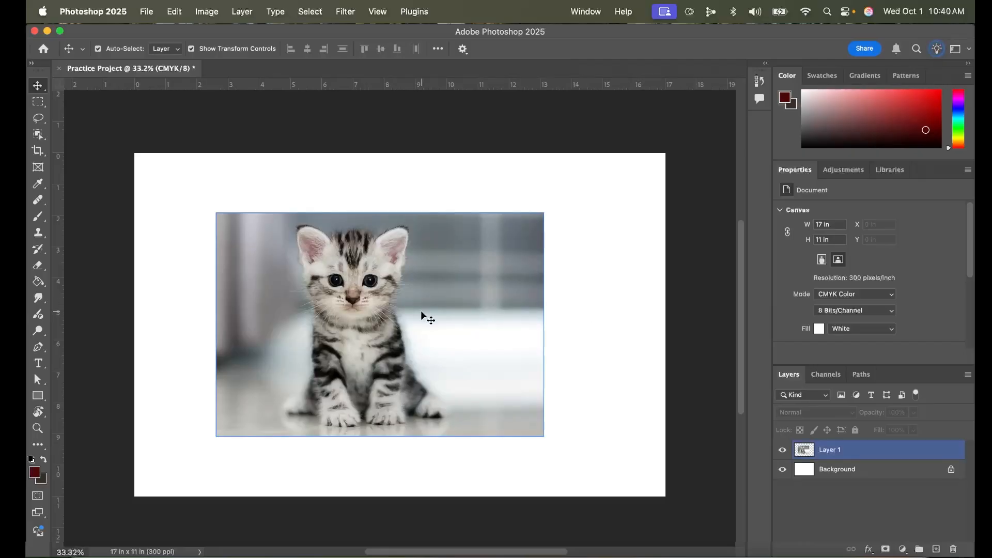
{"action": "left_click", "coordinate": [351, 259]}
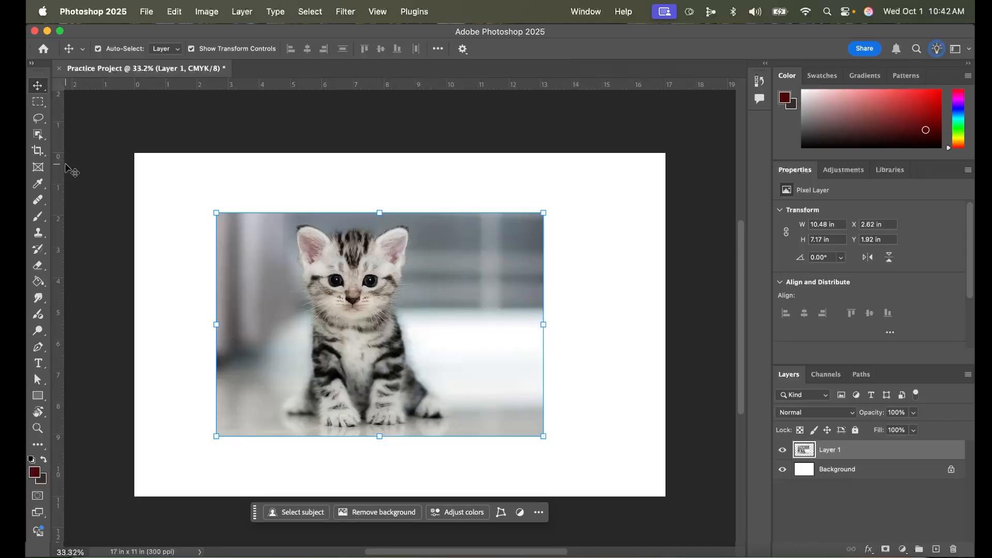
{"action": "left_click", "coordinate": [38, 134]}
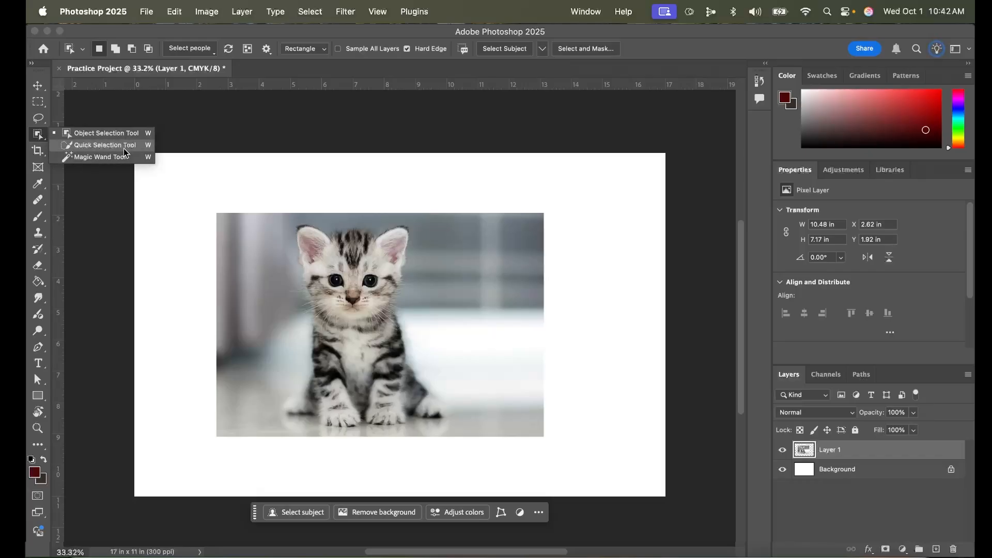
{"action": "left_click", "coordinate": [91, 136]}
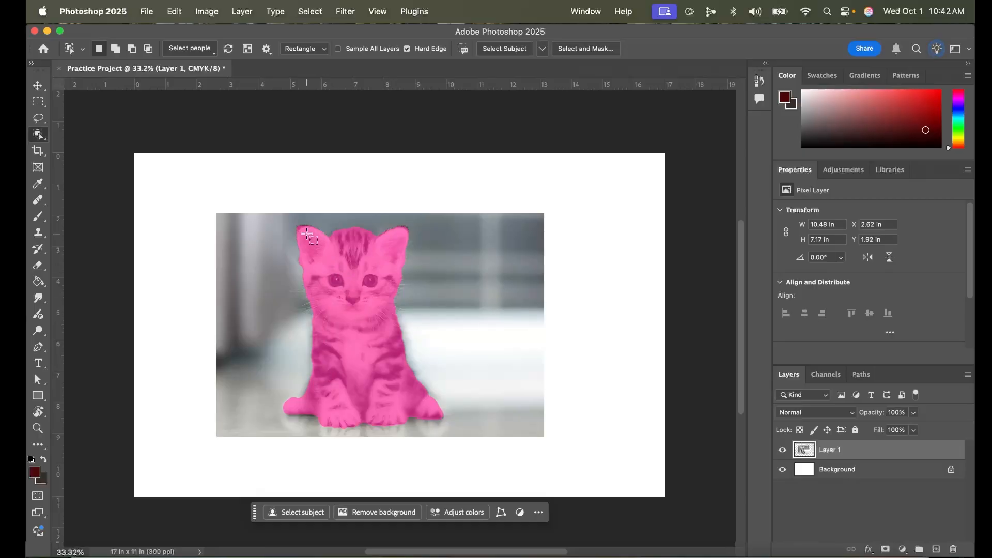
{"action": "left_click", "coordinate": [349, 306]}
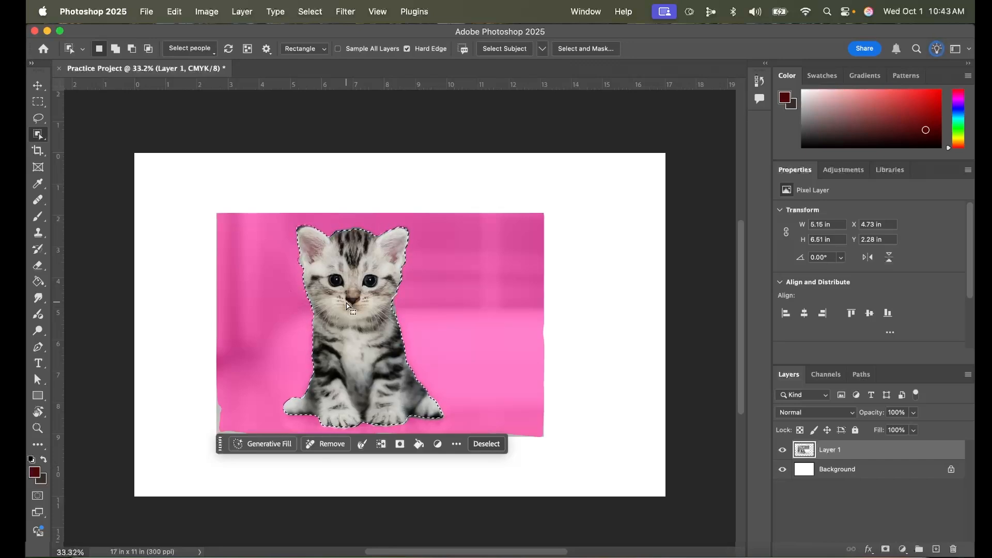
- Switch to the Quick Selection tool and set its brush to 300 px size and 64% hardness
{"action": "right_click", "coordinate": [38, 135]}
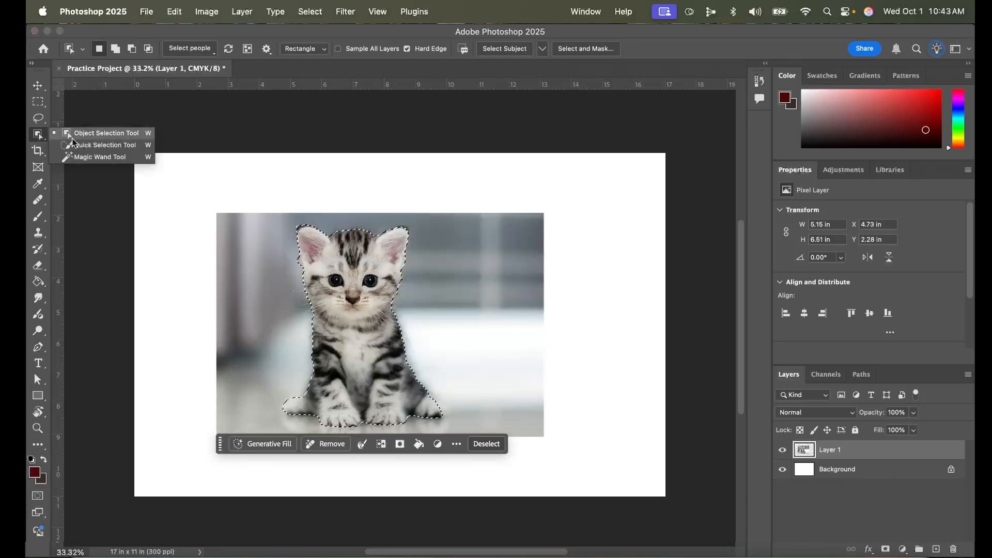
{"action": "left_click", "coordinate": [102, 150]}
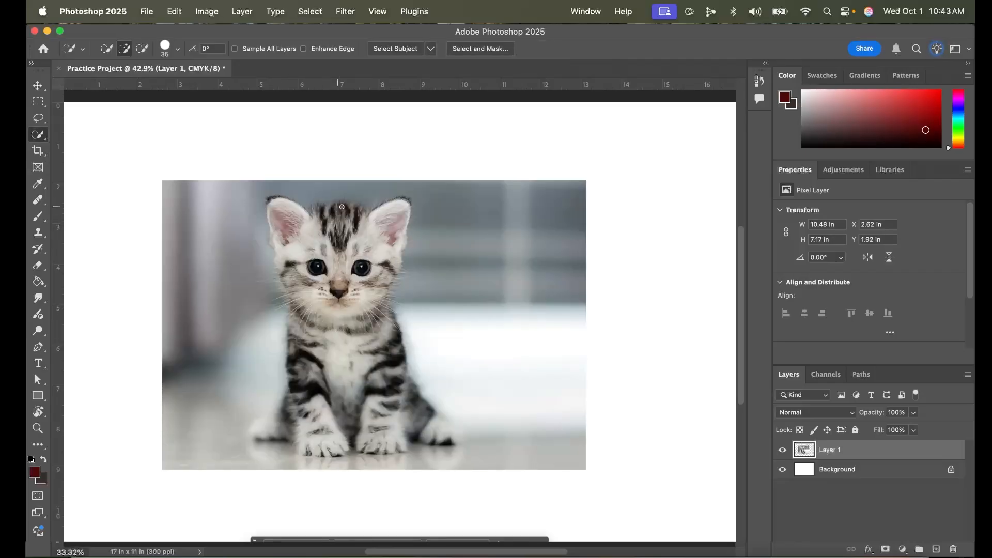
{"action": "left_click_drag", "start_coordinate": [365, 225], "coordinate": [393, 226]}
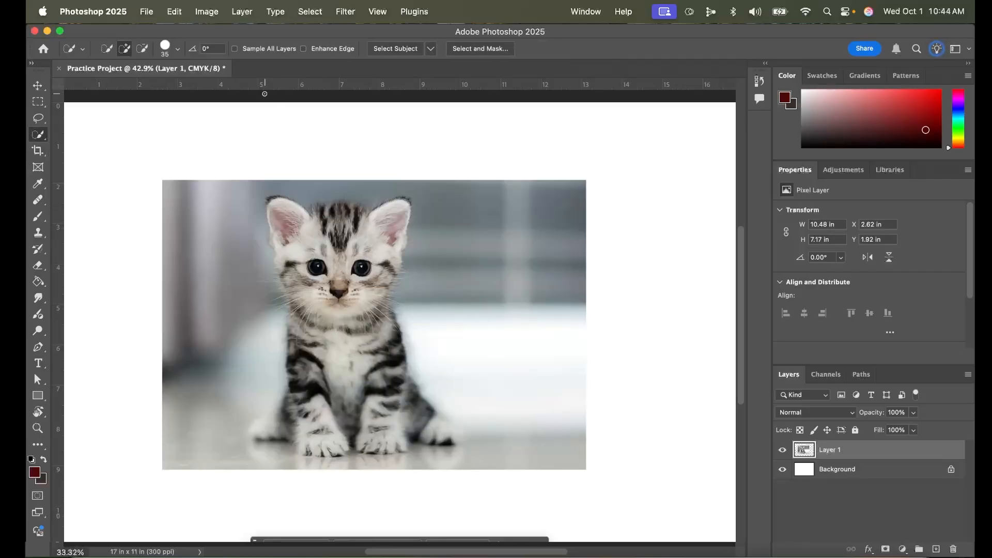
{"action": "left_click", "coordinate": [146, 52]}
{"action": "left_click", "coordinate": [164, 52]}
{"action": "left_click", "coordinate": [179, 53]}
{"action": "left_click", "coordinate": [179, 53]}
{"action": "left_click_drag", "start_coordinate": [196, 84], "coordinate": [207, 83]}
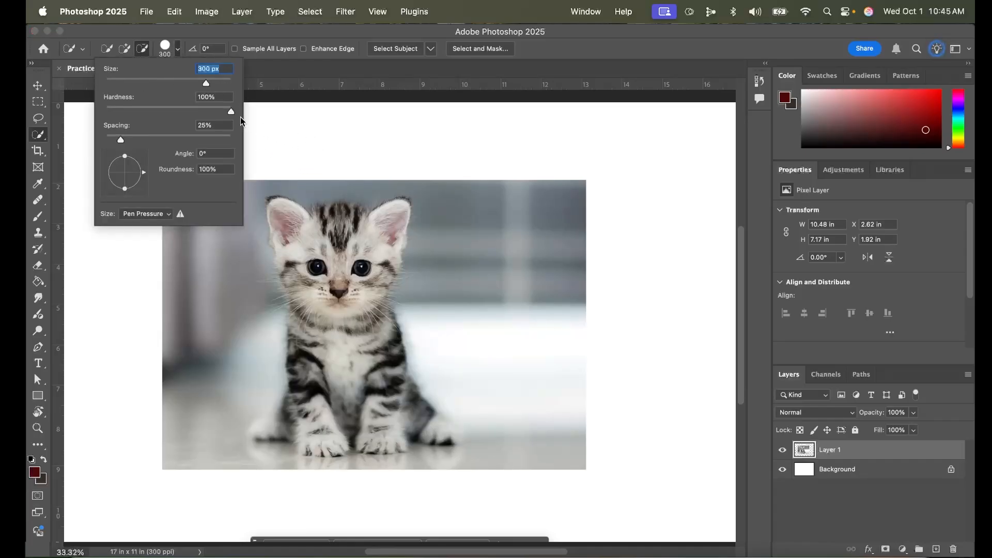
{"action": "left_click_drag", "start_coordinate": [231, 111], "coordinate": [155, 113]}
{"action": "mouse_move", "coordinate": [203, 110]}
{"action": "left_mouse_down"}
{"action": "mouse_move", "coordinate": [227, 114]}
{"action": "mouse_move", "coordinate": [187, 114]}
{"action": "left_mouse_up"}
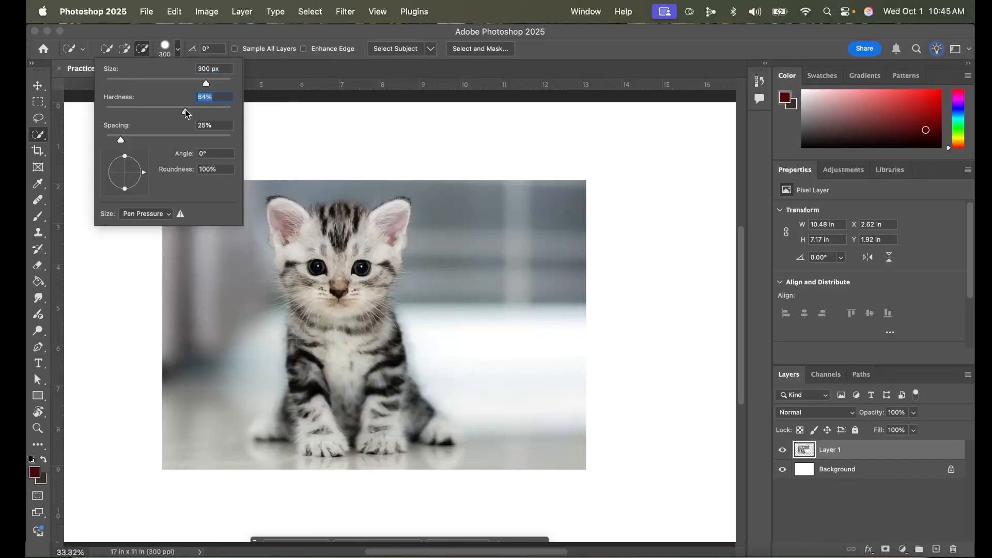
{"action": "left_click", "coordinate": [316, 245]}
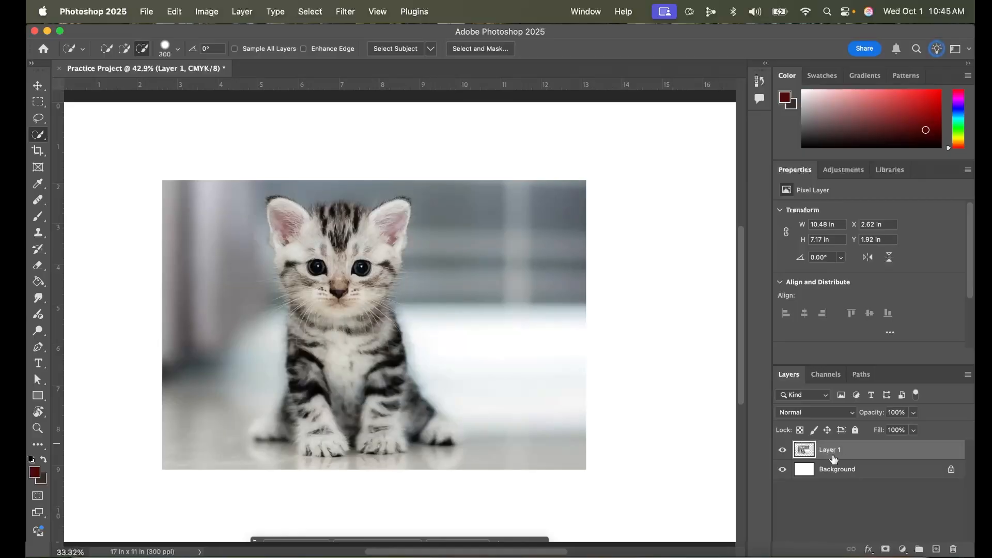
- Quick-select the kitten on Layer 1, turn the selection into a layer mask, and feather the mask by 1.9 px
{"action": "mouse_move", "coordinate": [311, 228]}
{"action": "left_mouse_down"}
{"action": "mouse_move", "coordinate": [341, 254]}
{"action": "mouse_move", "coordinate": [361, 217]}
{"action": "mouse_move", "coordinate": [388, 228]}
{"action": "mouse_move", "coordinate": [331, 217]}
{"action": "mouse_move", "coordinate": [302, 239]}
{"action": "mouse_move", "coordinate": [281, 217]}
{"action": "mouse_move", "coordinate": [297, 315]}
{"action": "mouse_move", "coordinate": [366, 339]}
{"action": "mouse_move", "coordinate": [310, 377]}
{"action": "mouse_move", "coordinate": [377, 387]}
{"action": "mouse_move", "coordinate": [379, 408]}
{"action": "left_mouse_up"}
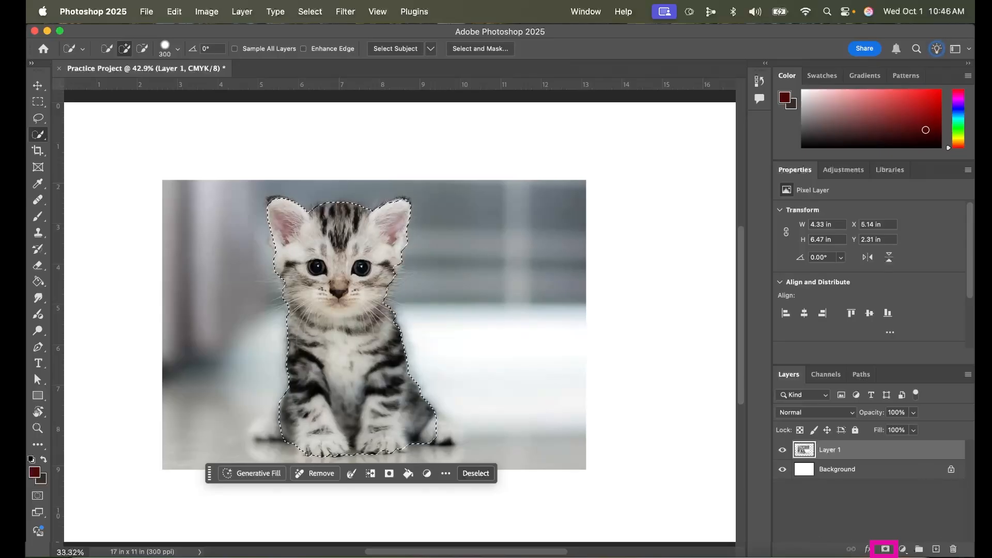
{"action": "left_click", "coordinate": [885, 549]}
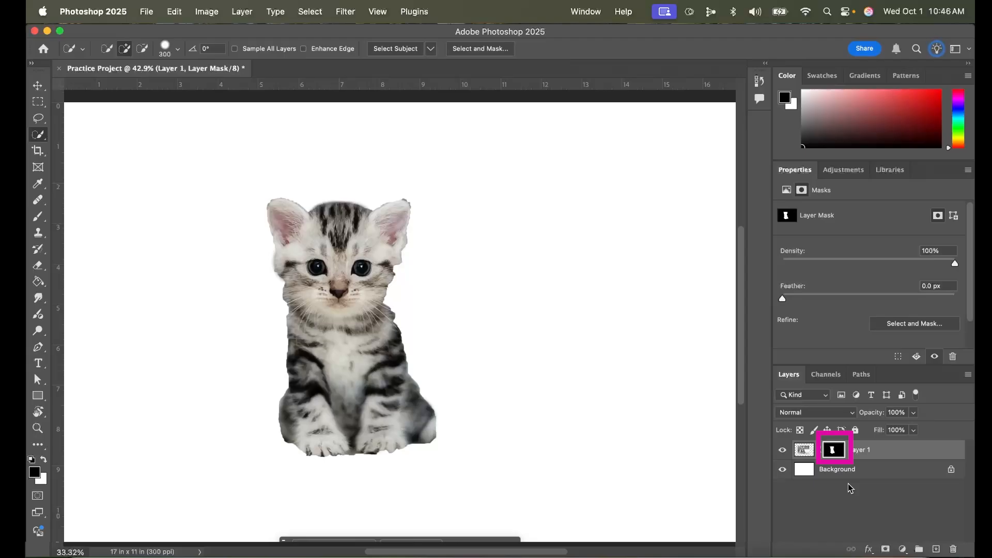
{"action": "left_click", "coordinate": [806, 455]}
{"action": "left_click", "coordinate": [833, 452]}
{"action": "mouse_move", "coordinate": [784, 300]}
{"action": "left_mouse_down"}
{"action": "mouse_move", "coordinate": [846, 297]}
{"action": "mouse_move", "coordinate": [788, 298]}
{"action": "mouse_move", "coordinate": [801, 300]}
{"action": "left_mouse_up"}
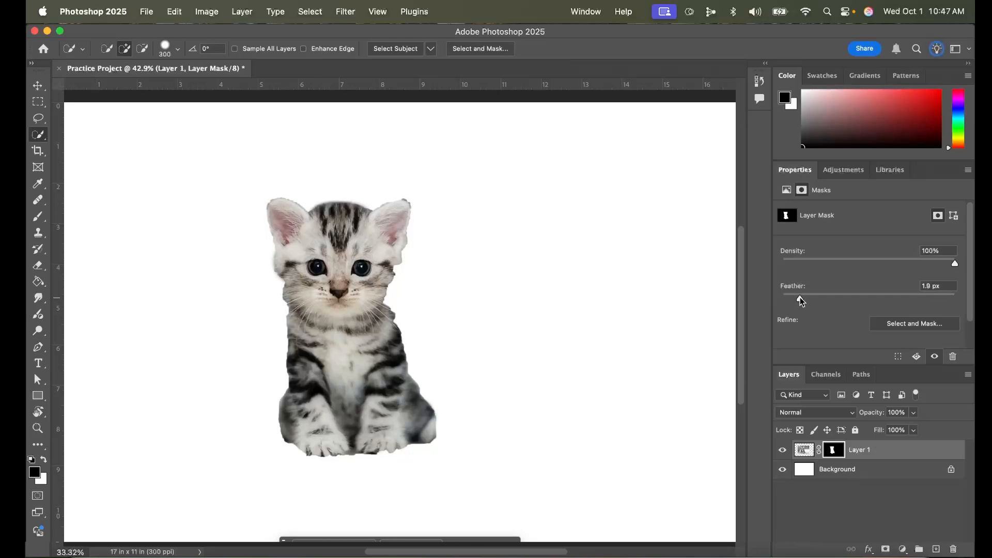
- Refine the kitten mask's edge in Select and Mask with radius 3 px, smooth 40, contrast 33% and shift edge -3%, adjusting the feather too
{"action": "left_click", "coordinate": [914, 324]}
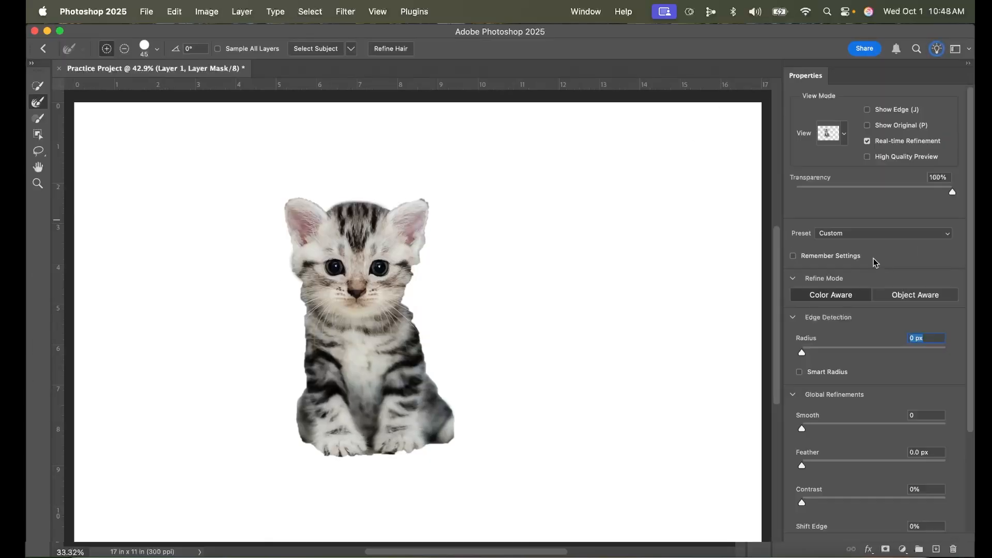
{"action": "scroll", "coordinate": [874, 258], "scroll_direction": "down", "scroll_amount": 3}
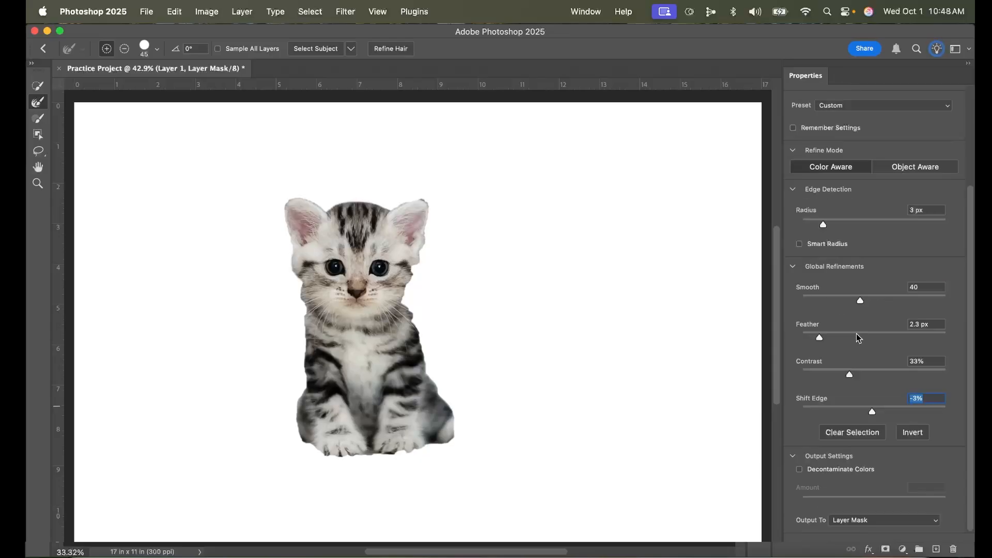
{"action": "left_click_drag", "start_coordinate": [854, 336], "coordinate": [866, 336]}
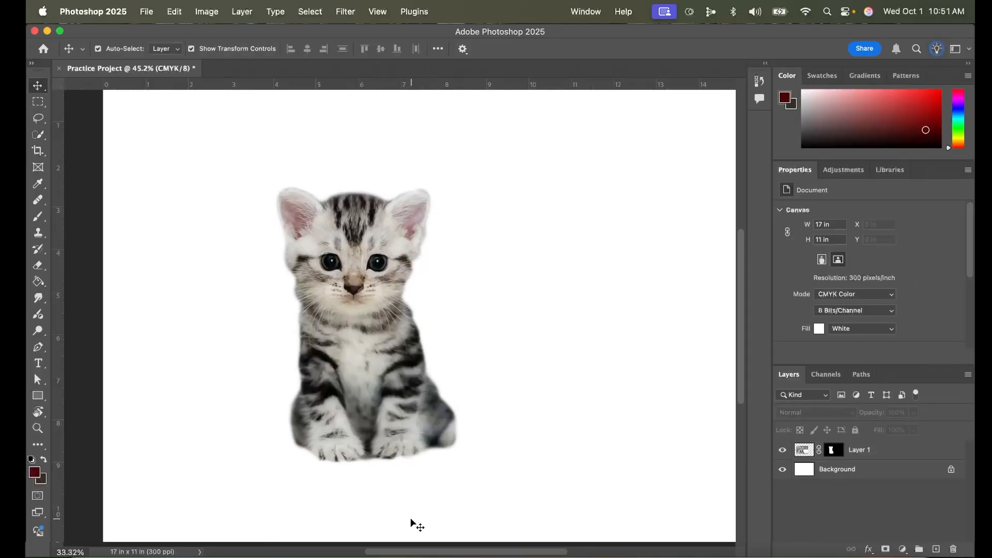
- Paint black on Layer 1's mask with the Brush tool to hide the kitten's haunches on both sides of the front legs
{"action": "left_click", "coordinate": [423, 436]}
{"action": "left_click", "coordinate": [873, 457]}
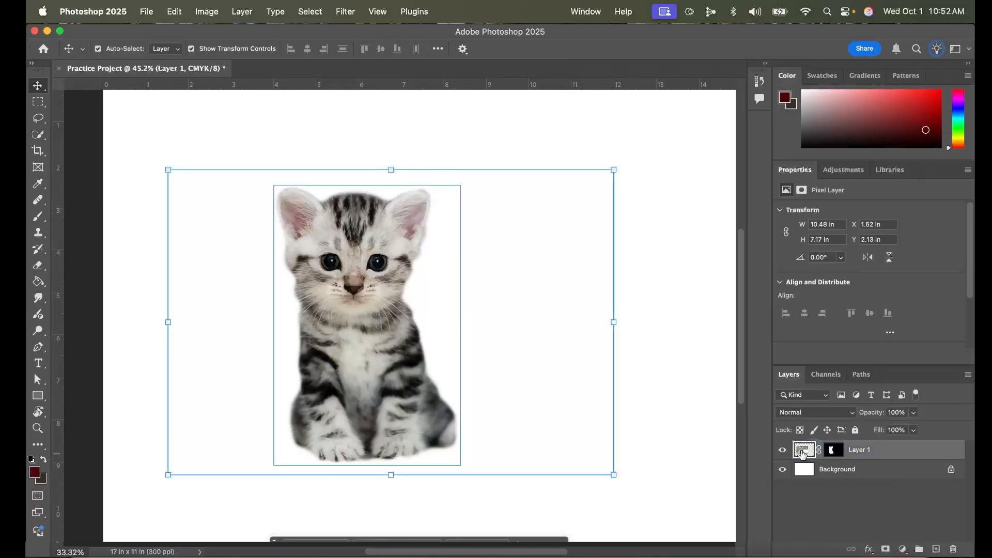
{"action": "left_click", "coordinate": [834, 451]}
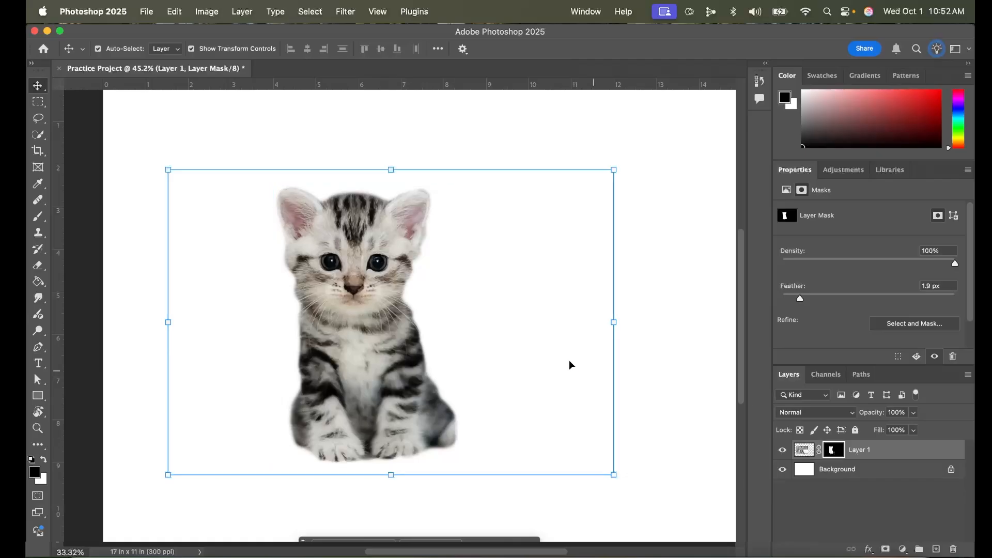
{"action": "left_click", "coordinate": [38, 217]}
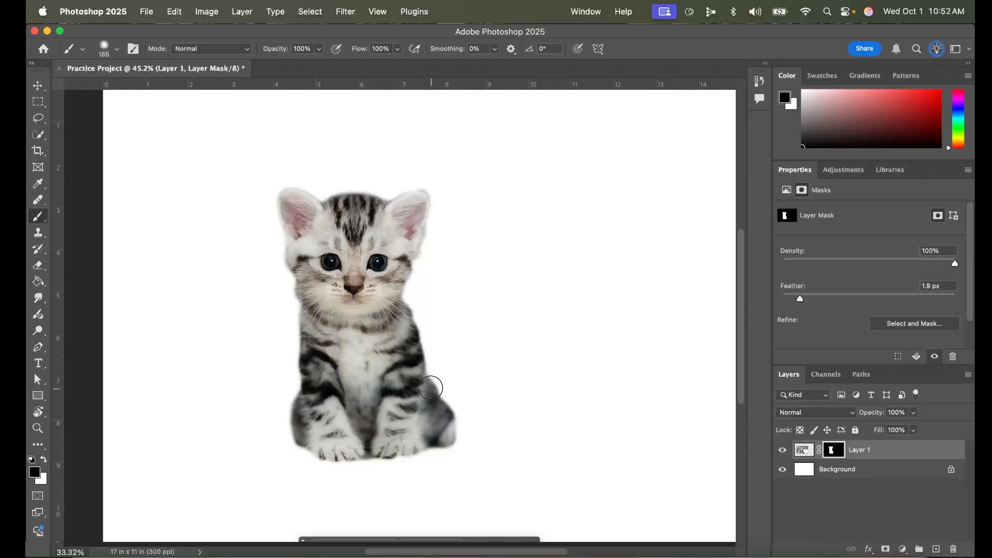
{"action": "left_click_drag", "start_coordinate": [441, 377], "coordinate": [447, 441]}
{"action": "mouse_move", "coordinate": [442, 455]}
{"action": "left_mouse_down"}
{"action": "mouse_move", "coordinate": [439, 370]}
{"action": "mouse_move", "coordinate": [436, 461]}
{"action": "left_mouse_up"}
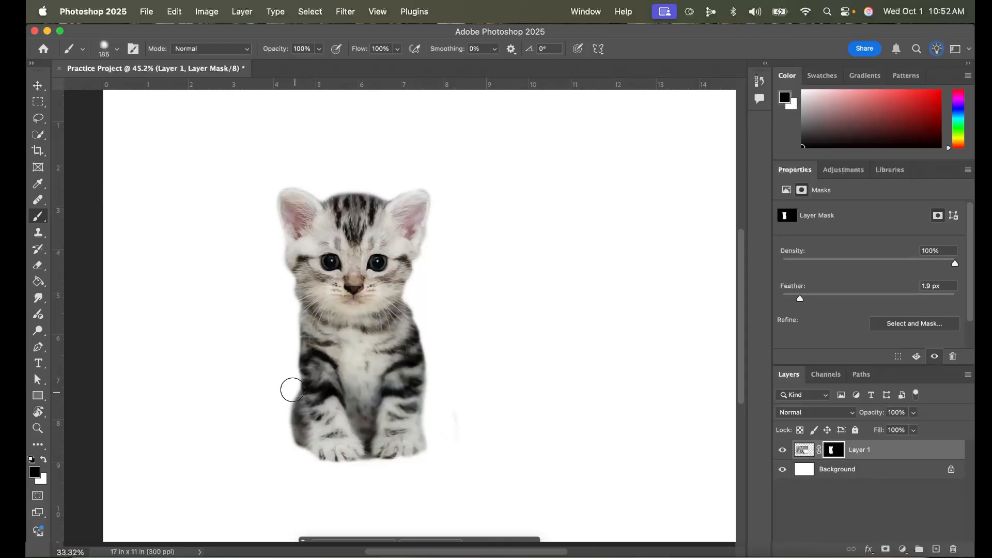
{"action": "mouse_move", "coordinate": [288, 395]}
{"action": "left_mouse_down"}
{"action": "mouse_move", "coordinate": [301, 465]}
{"action": "mouse_move", "coordinate": [284, 418]}
{"action": "left_mouse_up"}
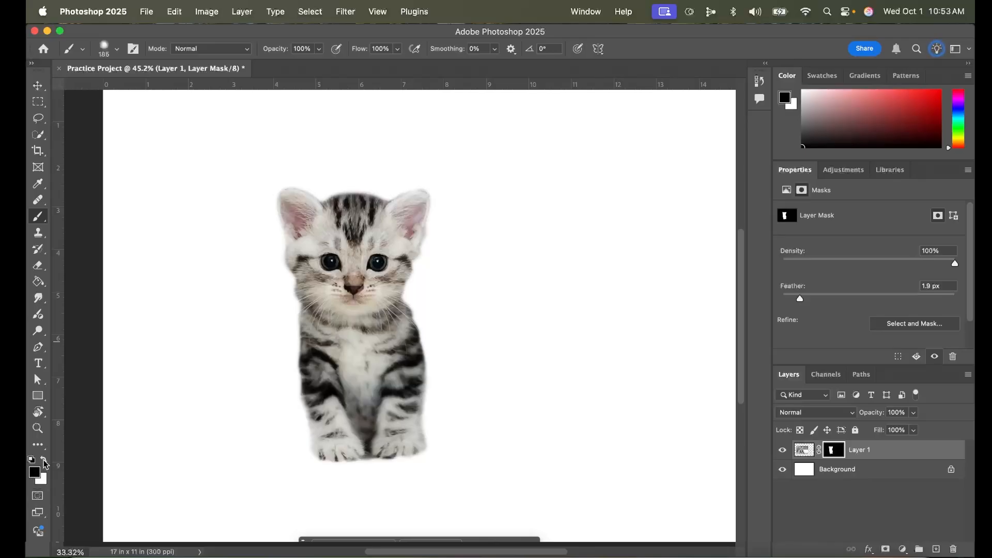
- Paint white on Layer 1's mask along both sides of the kitten's lower body to bring back some of the hidden fur
{"action": "left_click", "coordinate": [43, 460]}
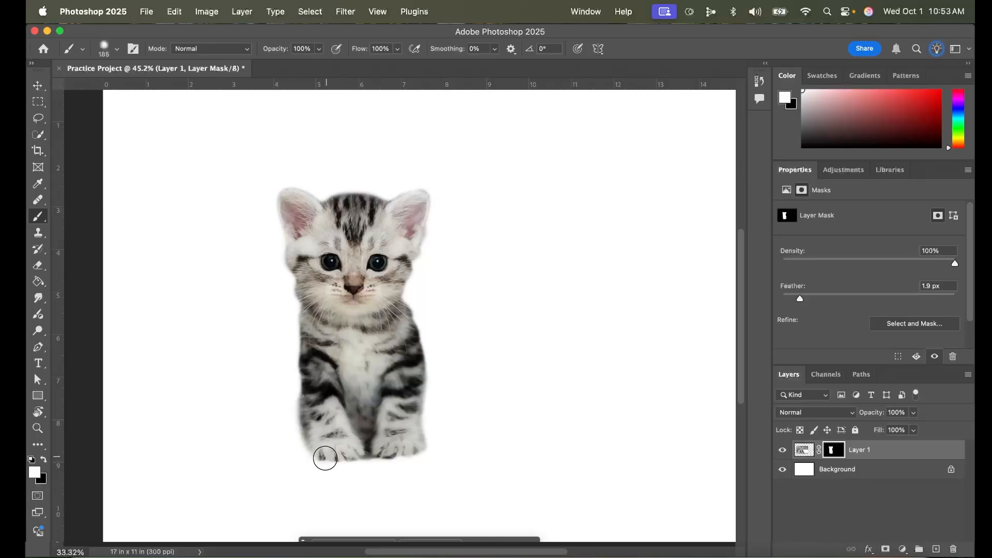
{"action": "left_click_drag", "start_coordinate": [326, 458], "coordinate": [307, 383]}
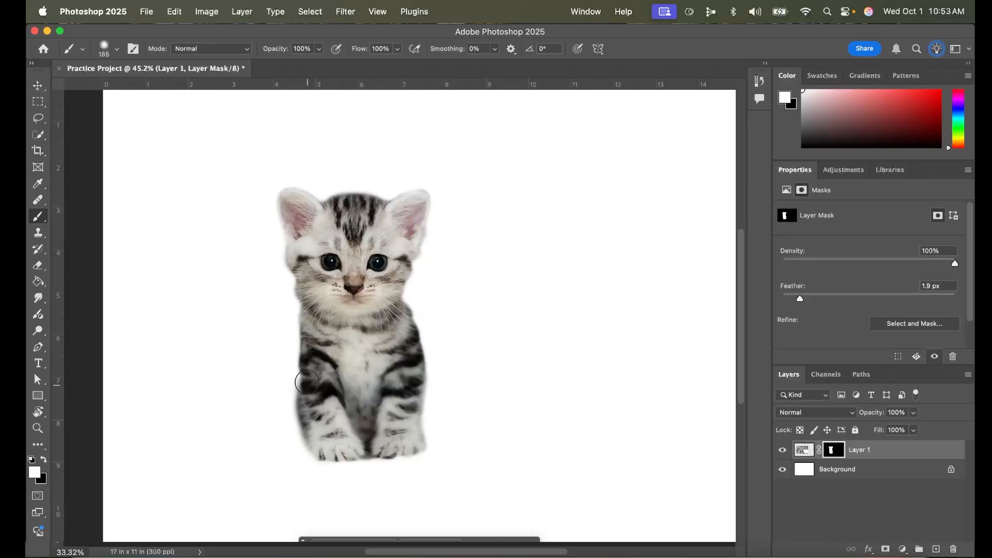
{"action": "left_click_drag", "start_coordinate": [417, 378], "coordinate": [419, 434]}
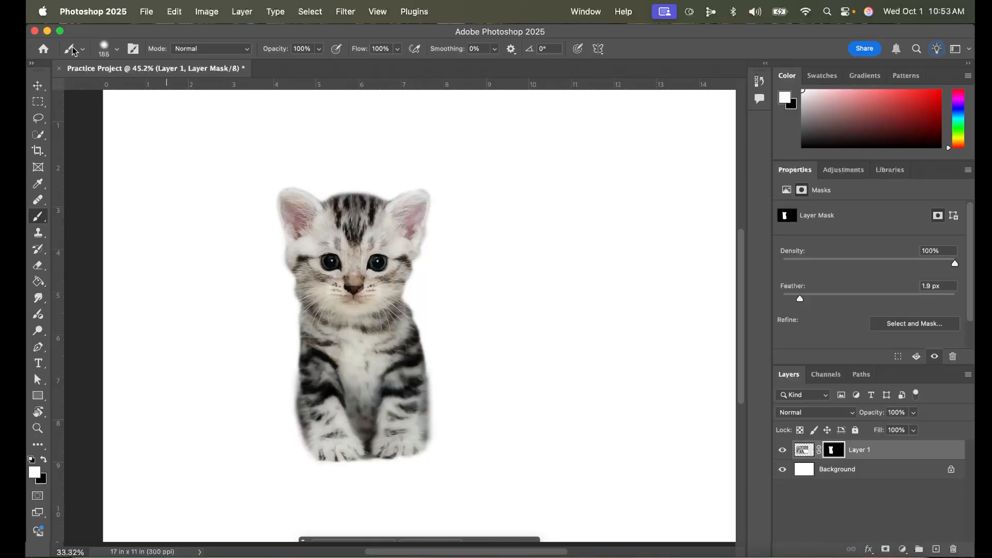
- Try larger and smaller brush sizes over the kitten, finishing at 160 px
{"action": "left_click", "coordinate": [116, 48]}
{"action": "left_click", "coordinate": [334, 312]}
{"action": "key", "text": "bracketright"}
{"action": "key", "text": "bracketright"}
{"action": "key", "text": "bracketright"}
{"action": "key", "text": "bracketright"}
{"action": "key", "text": "bracketleft"}
{"action": "key", "text": "bracketleft"}
{"action": "key", "text": "bracketleft"}
{"action": "key", "text": "bracketleft"}
- Try painting black across the kitten's body on Layer 1's image pixels instead of its mask, and undo the stroke
{"action": "left_click", "coordinate": [804, 455]}
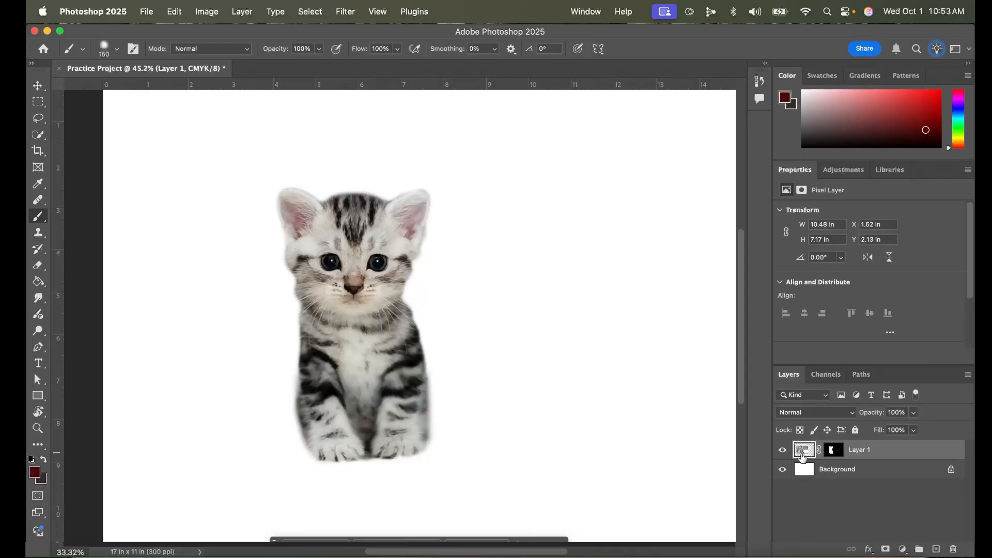
{"action": "left_click", "coordinate": [832, 454]}
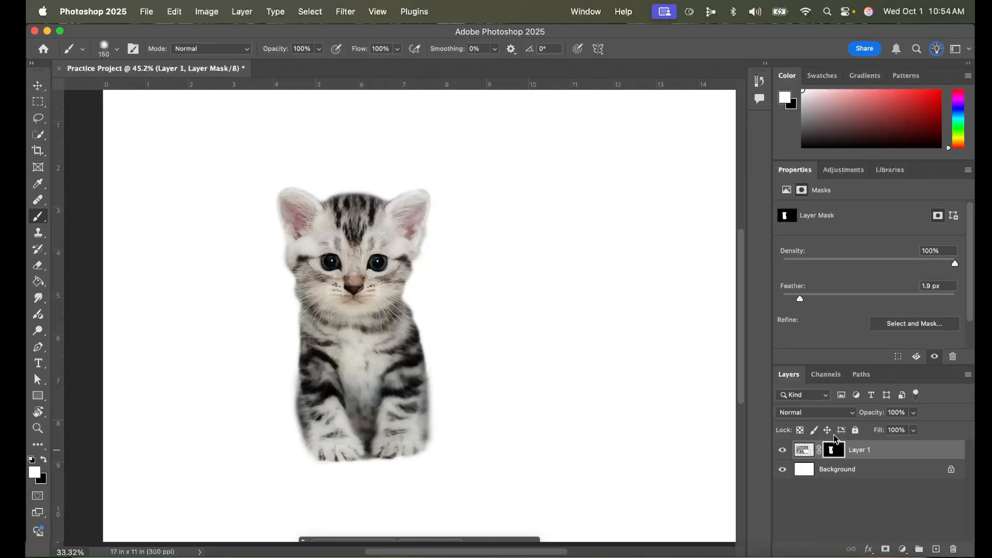
{"action": "left_click", "coordinate": [804, 453]}
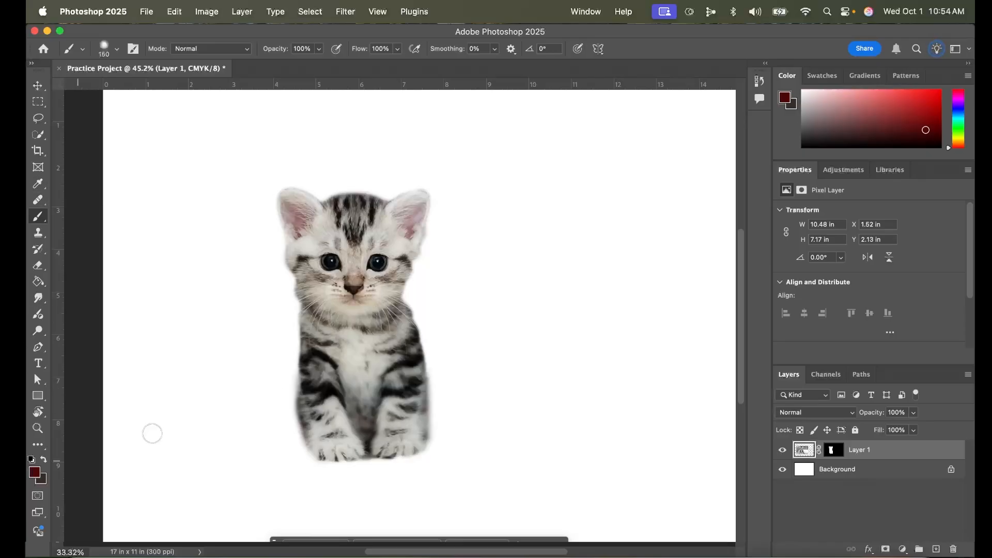
{"action": "left_click", "coordinate": [31, 459]}
{"action": "mouse_move", "coordinate": [411, 311]}
{"action": "left_mouse_down"}
{"action": "mouse_move", "coordinate": [324, 441]}
{"action": "mouse_move", "coordinate": [394, 333]}
{"action": "mouse_move", "coordinate": [388, 361]}
{"action": "left_mouse_up"}
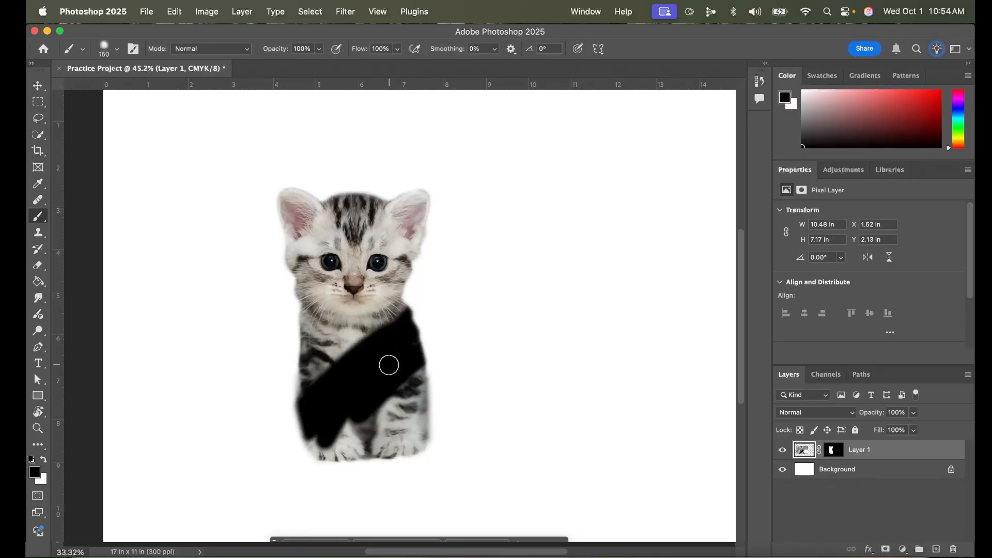
{"action": "key", "text": "super+z"}
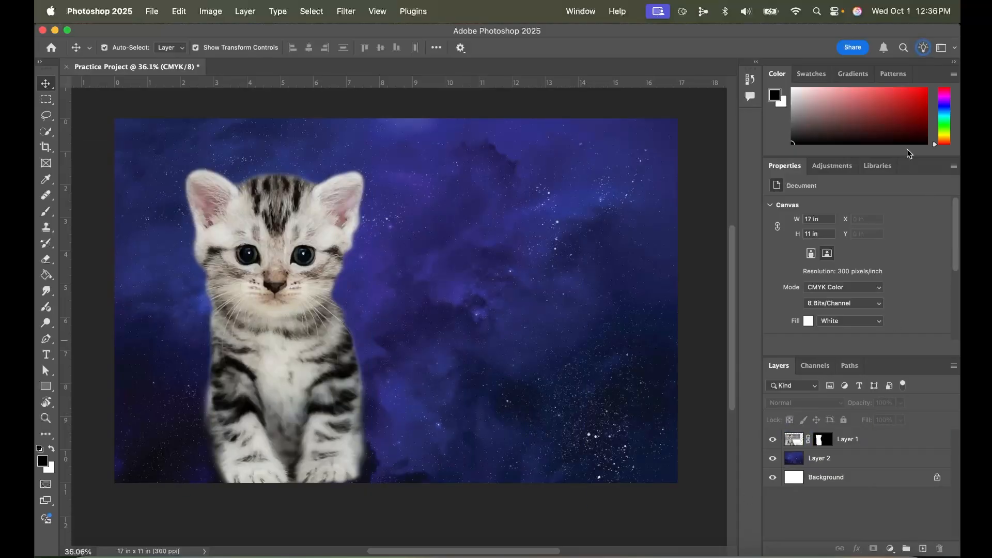
- Browse the adjustment presets and bring up the list of single adjustments
{"action": "left_click", "coordinate": [827, 168]}
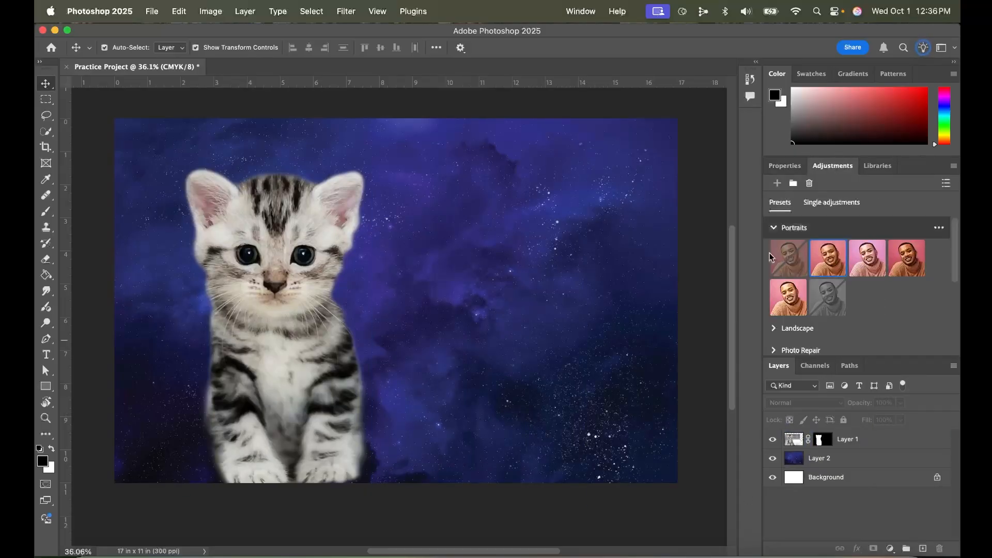
{"action": "left_click", "coordinate": [577, 10]}
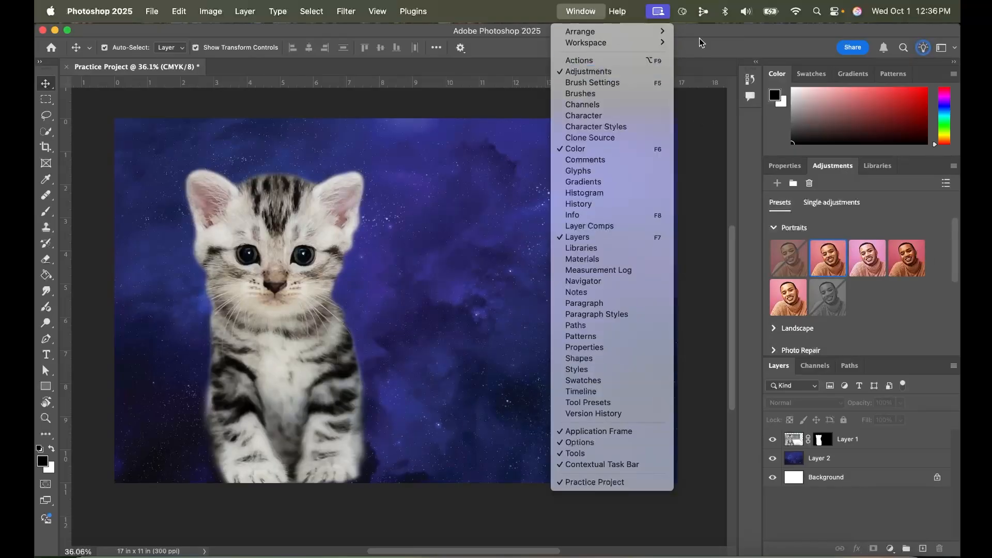
{"action": "left_click", "coordinate": [731, 120]}
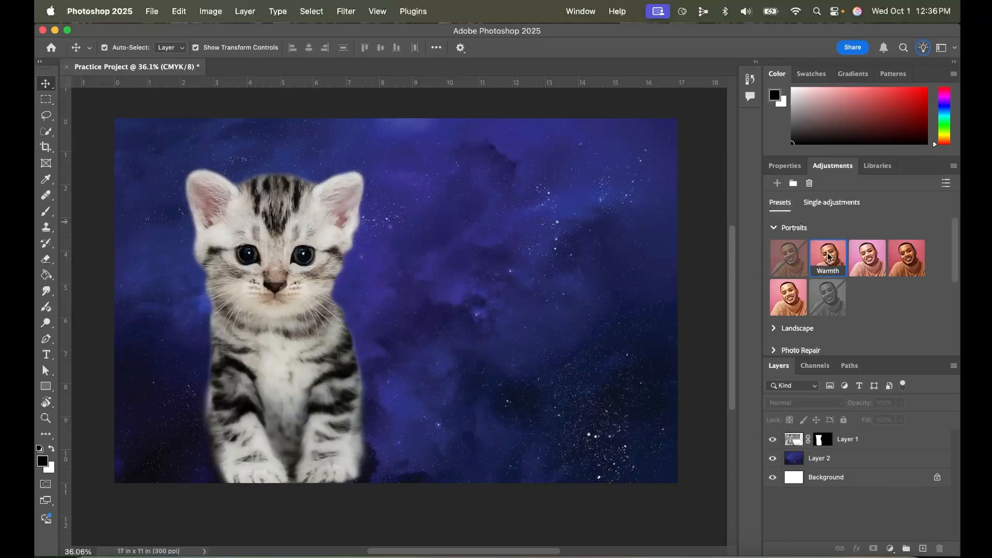
{"action": "left_click", "coordinate": [828, 205]}
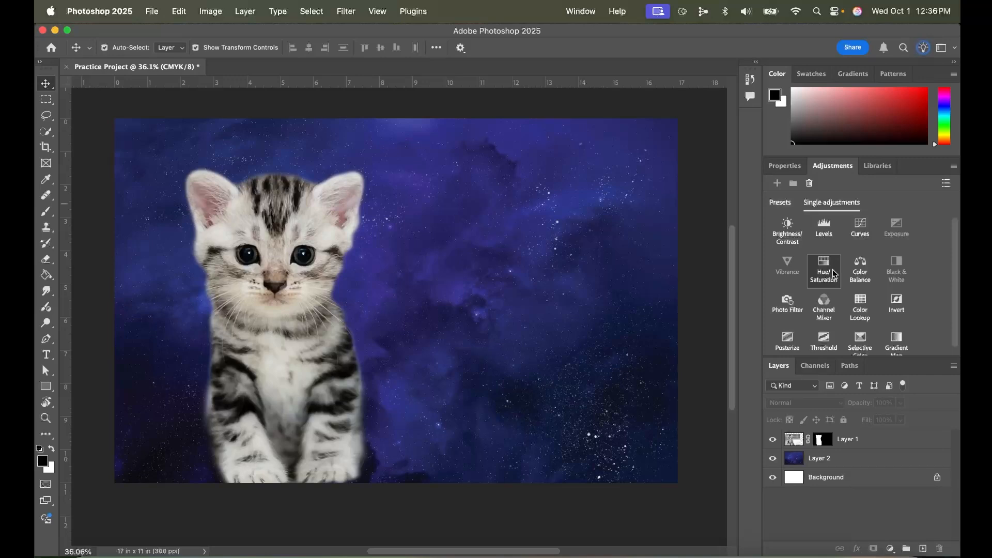
{"action": "left_click", "coordinate": [572, 279]}
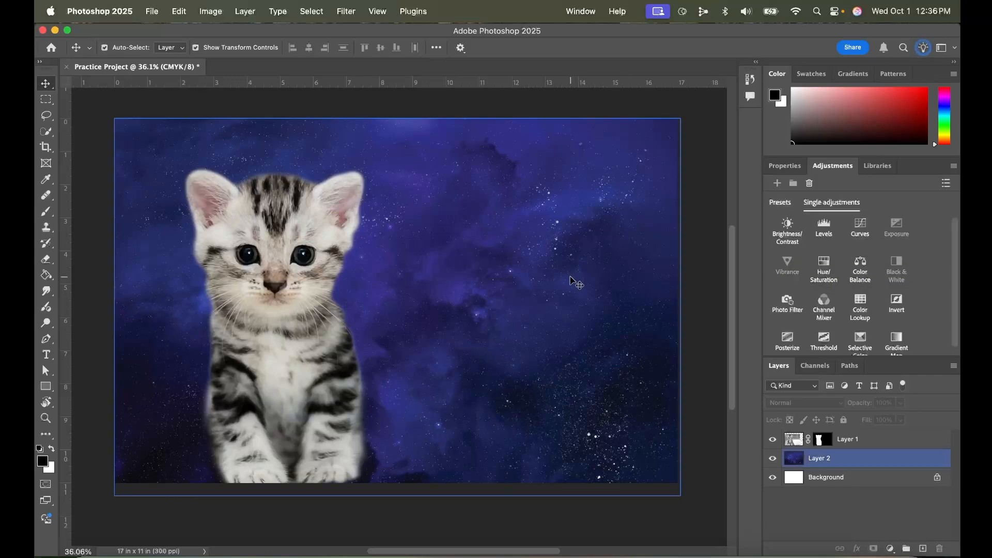
{"action": "left_click", "coordinate": [706, 269]}
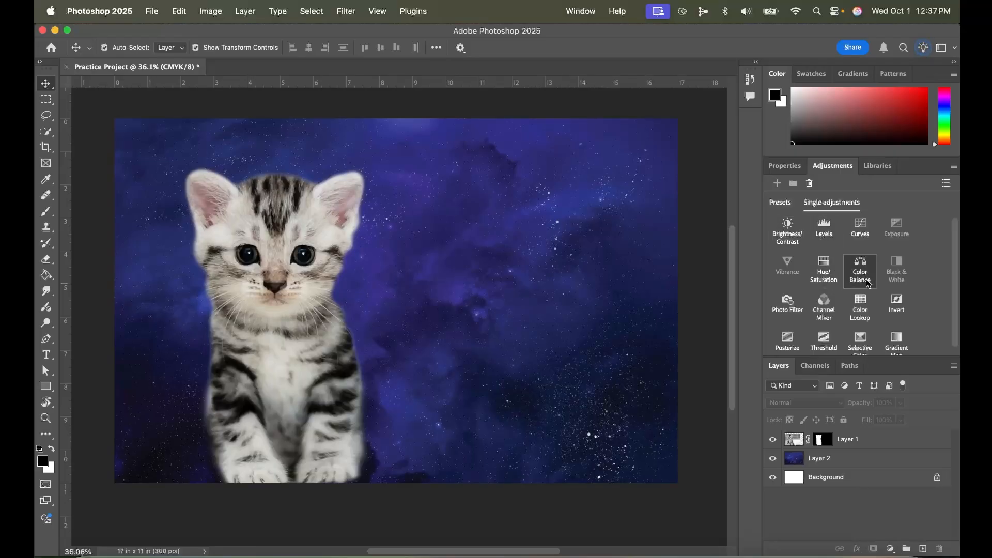
- Add a Hue/Saturation adjustment layer above Layer 1 with hue -25 and saturation +26
{"action": "left_click", "coordinate": [830, 281]}
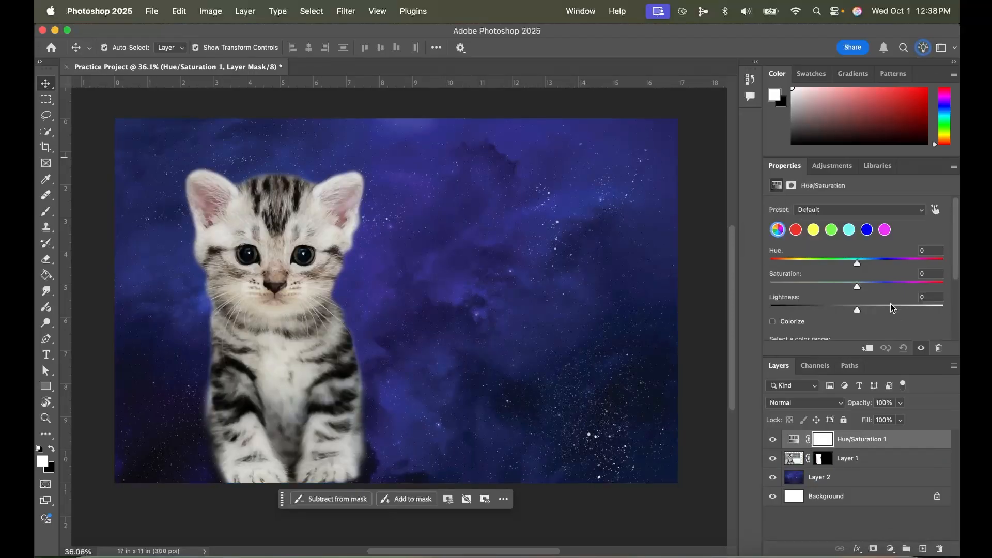
{"action": "left_click", "coordinate": [843, 265]}
{"action": "left_click_drag", "start_coordinate": [868, 268], "coordinate": [887, 264]}
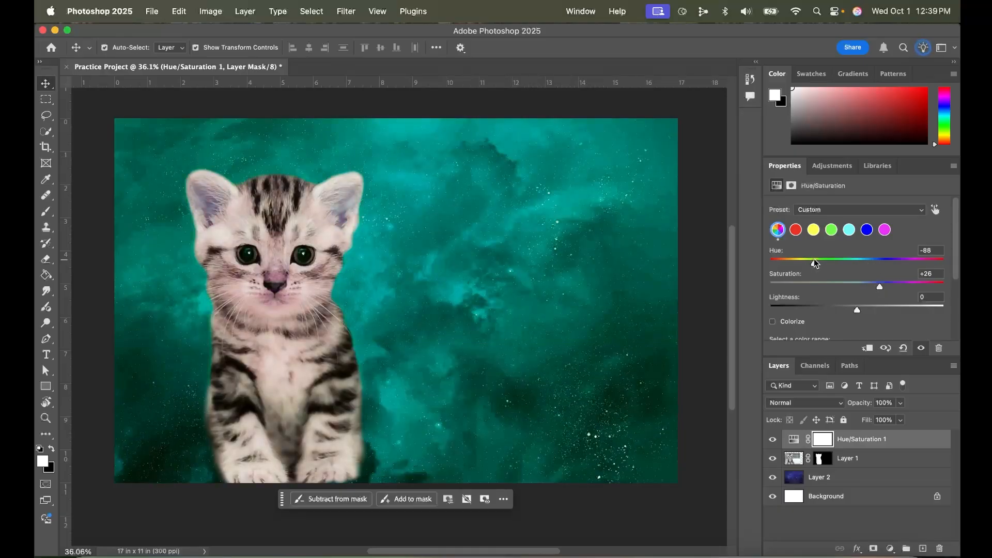
{"action": "left_click_drag", "start_coordinate": [829, 261], "coordinate": [844, 260]}
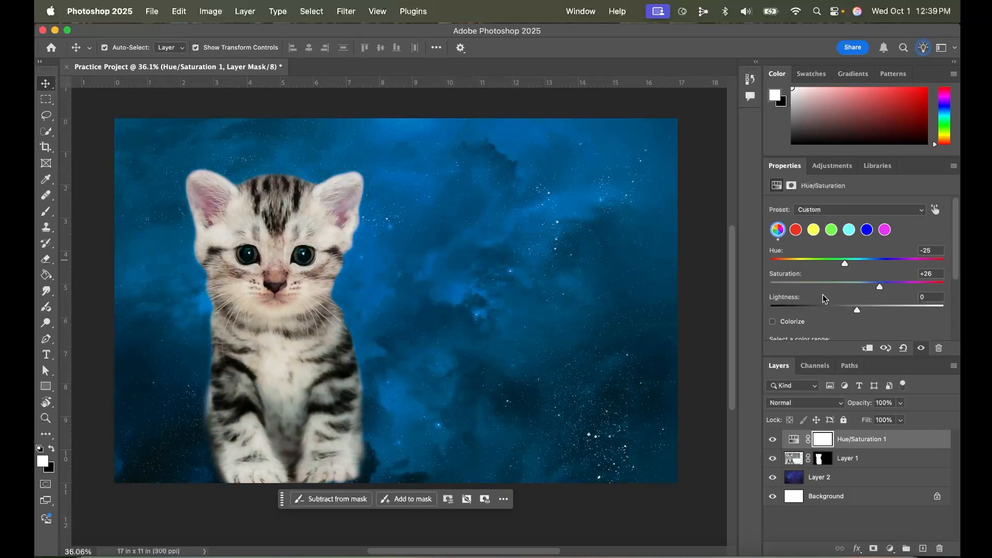
{"action": "left_click", "coordinate": [850, 459]}
{"action": "left_click", "coordinate": [853, 442]}
{"action": "left_click", "coordinate": [850, 460]}
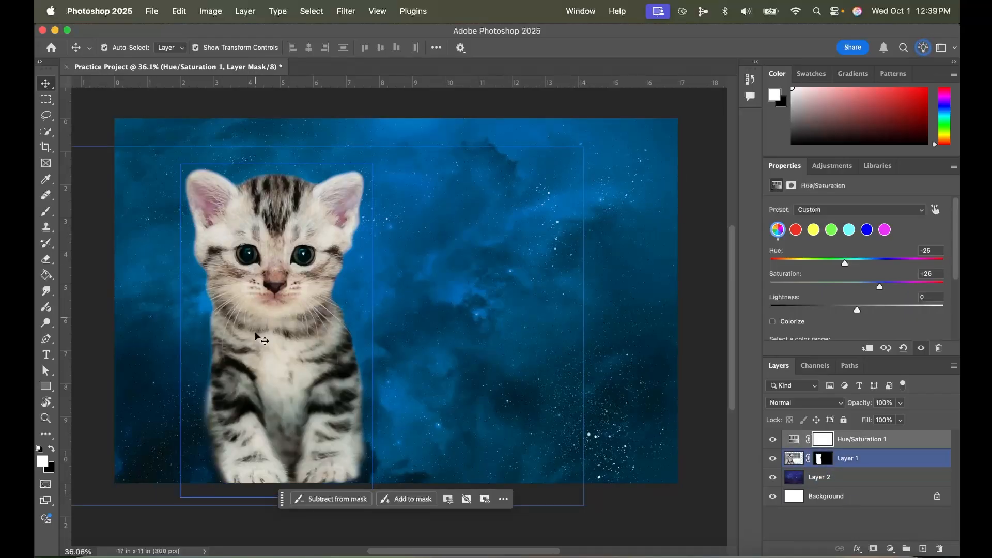
- Undo the last hue change on the Hue/Saturation adjustment layer
{"action": "left_click", "coordinate": [537, 357]}
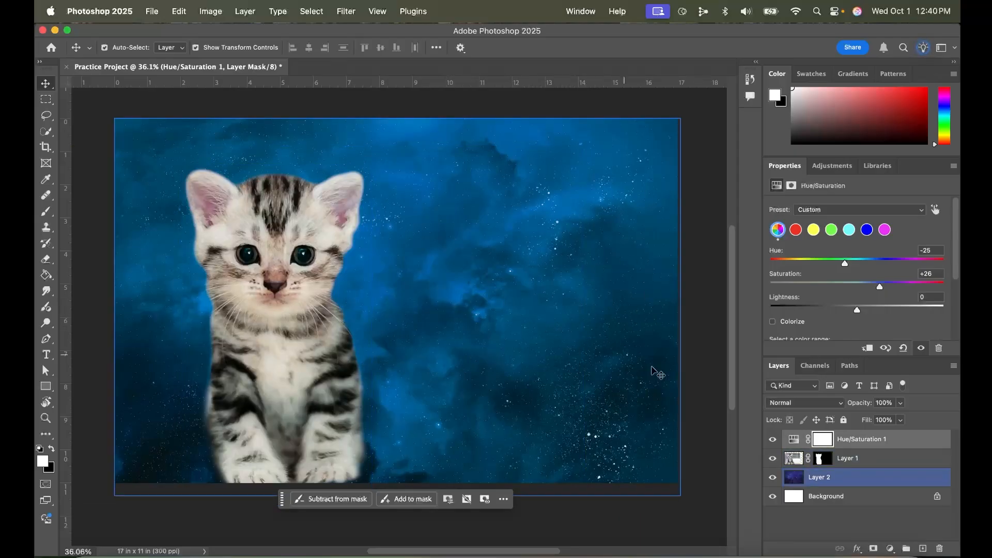
{"action": "key", "text": "ctrl+z"}
{"action": "key", "text": "ctrl+z"}
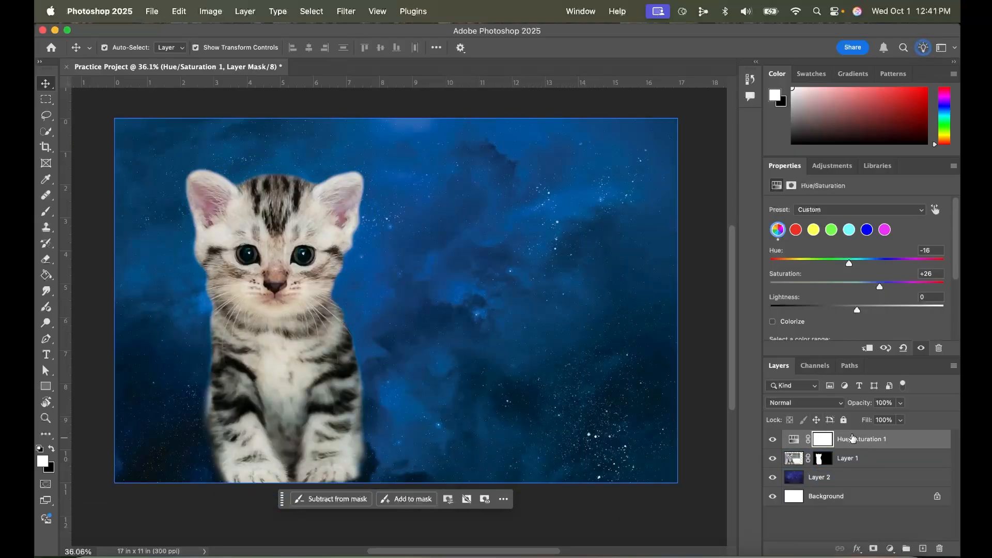
- Clip the Hue/Saturation adjustment to Layer 1 and set its lightness to -30
{"action": "left_click", "coordinate": [846, 459]}
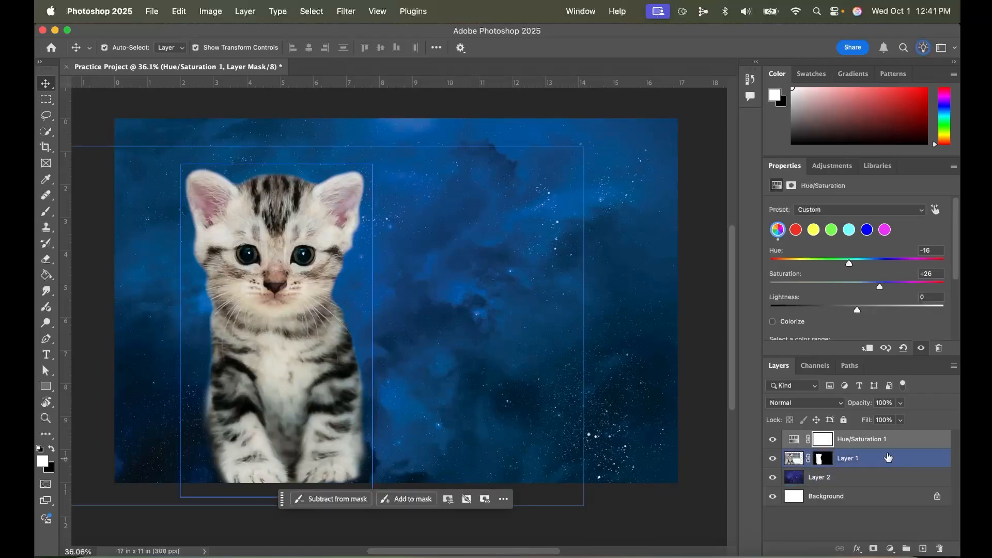
{"action": "left_click", "coordinate": [878, 439]}
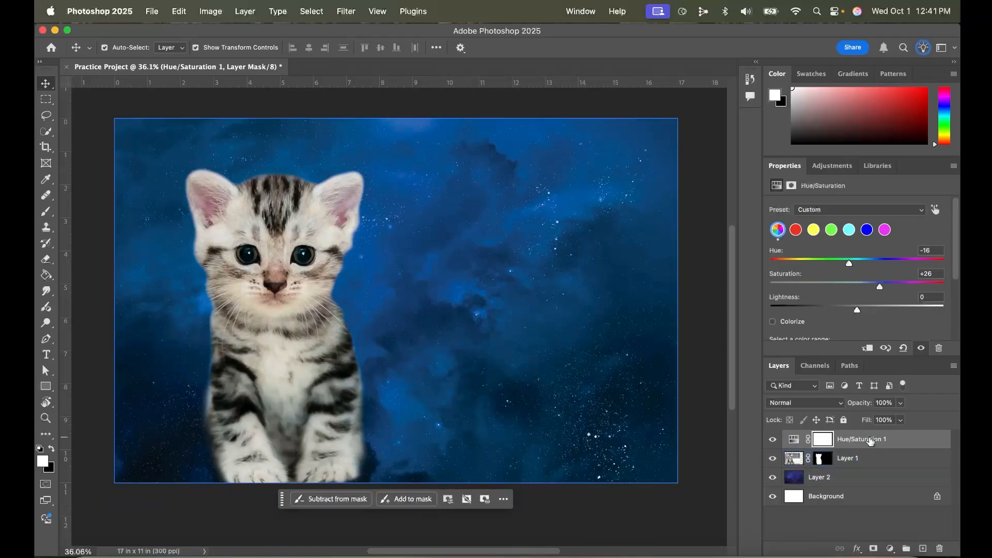
{"action": "left_click", "coordinate": [869, 349]}
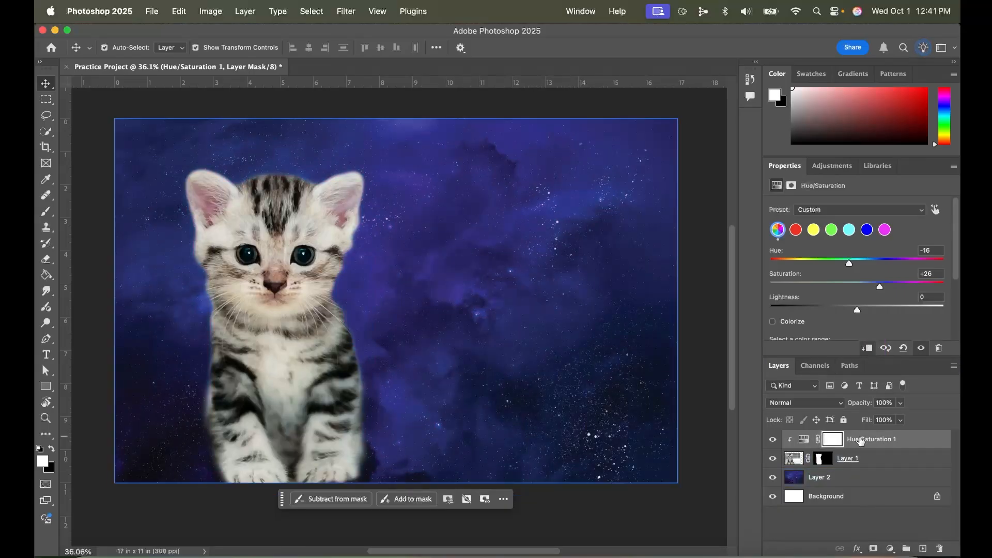
{"action": "left_click", "coordinate": [791, 457]}
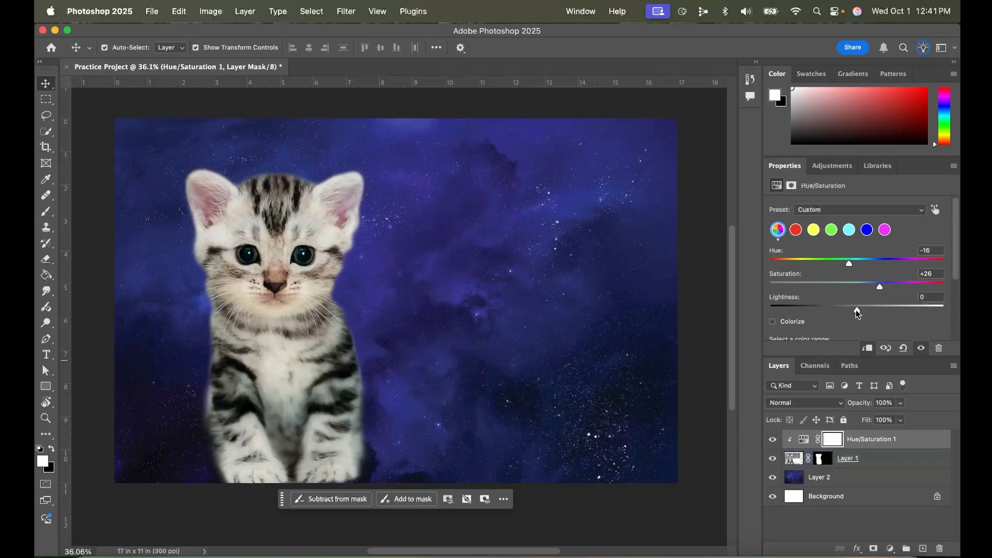
{"action": "left_click_drag", "start_coordinate": [856, 309], "coordinate": [831, 309]}
- Move the Hue/Saturation adjustment layer below Layer 1 and directly above Layer 2 so it affects only the galaxy background
{"action": "left_click", "coordinate": [867, 440]}
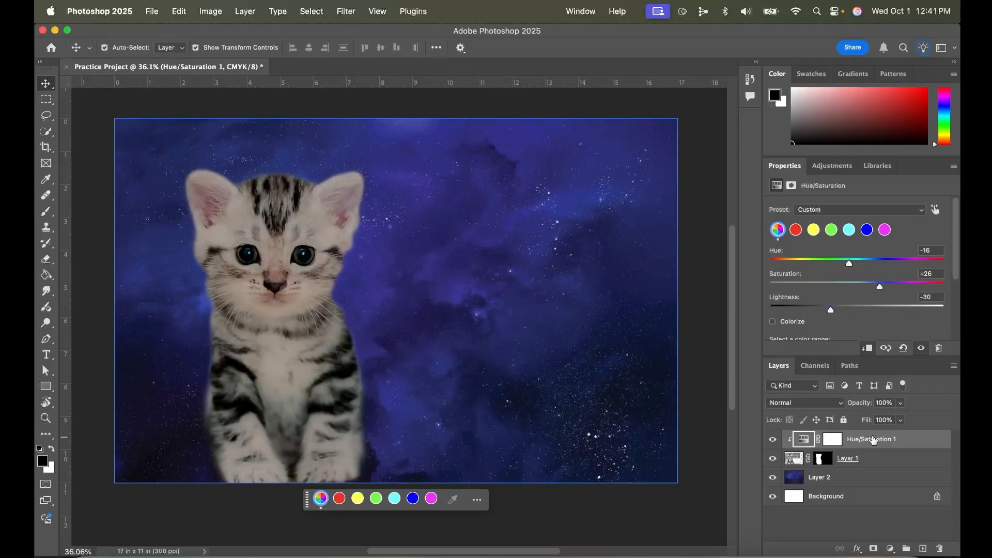
{"action": "left_click", "coordinate": [855, 458]}
{"action": "left_click", "coordinate": [838, 477]}
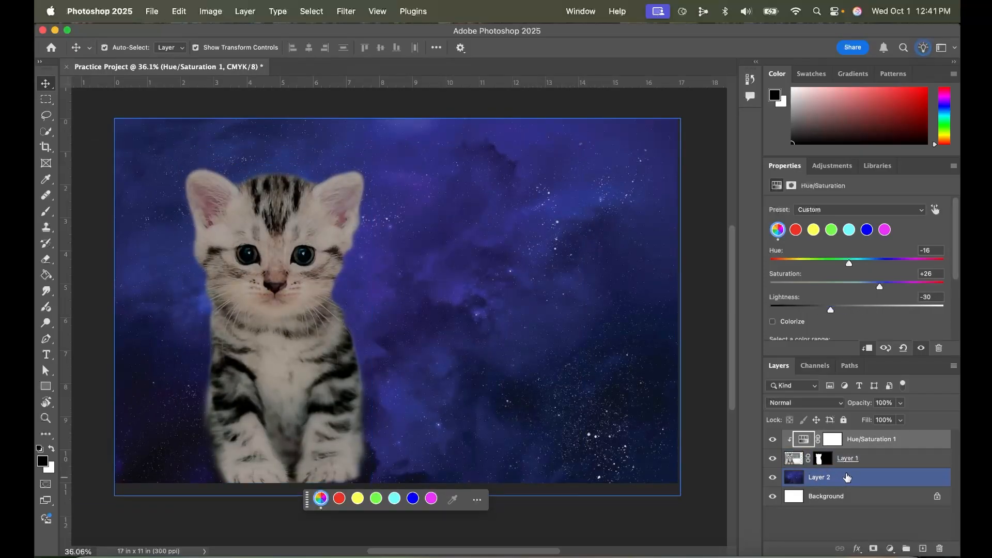
{"action": "left_click", "coordinate": [867, 440]}
{"action": "left_click_drag", "start_coordinate": [866, 440], "coordinate": [864, 463]}
{"action": "left_click", "coordinate": [827, 482]}
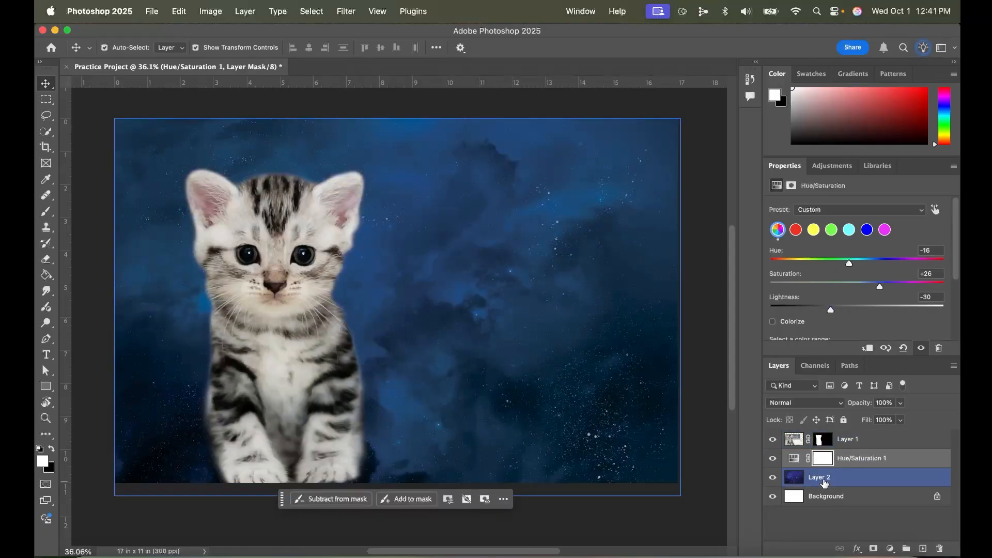
- Try galaxy recolours on the Hue/Saturation layer with hue +119 and then -135, and compare the layer selections
{"action": "left_click_drag", "start_coordinate": [849, 264], "coordinate": [916, 264]}
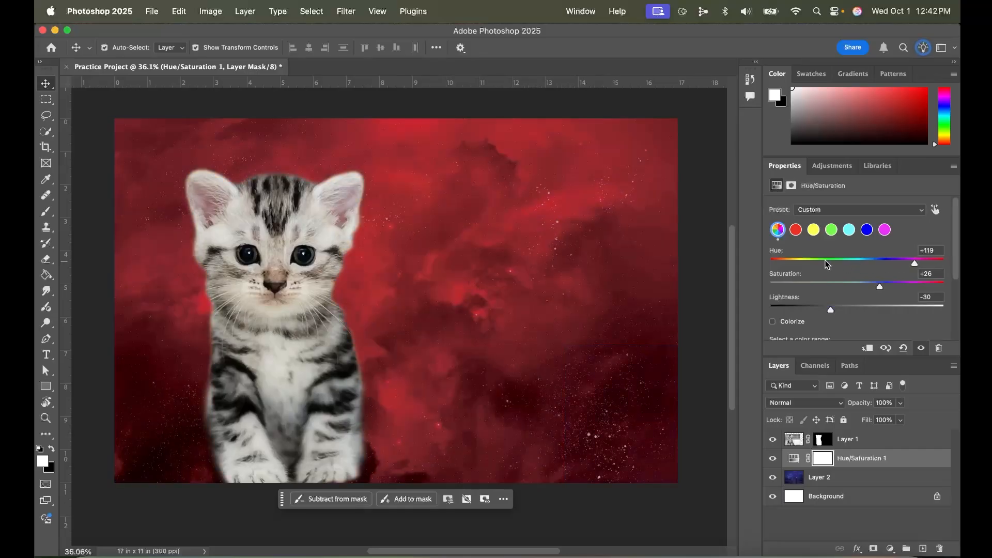
{"action": "left_click_drag", "start_coordinate": [828, 265], "coordinate": [792, 264]}
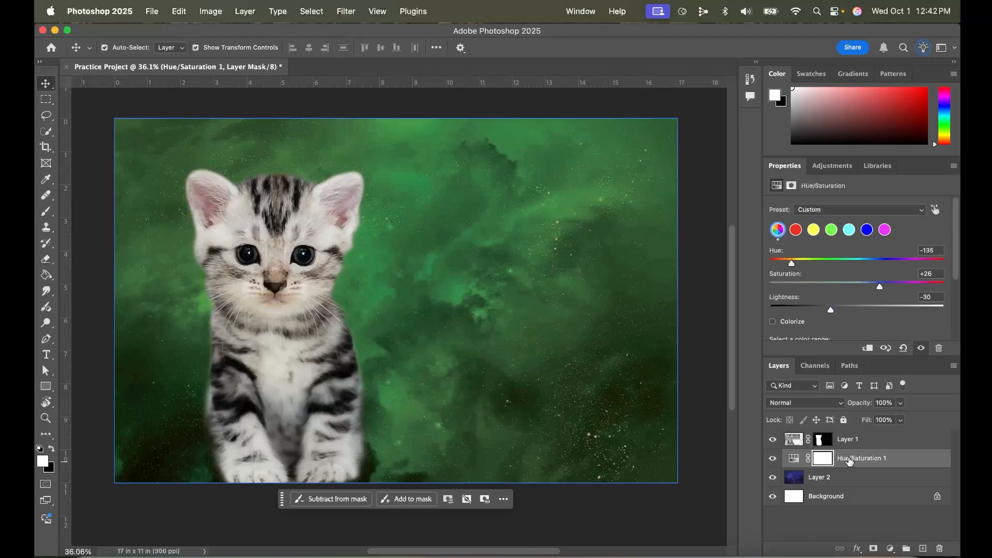
{"action": "left_click", "coordinate": [847, 440]}
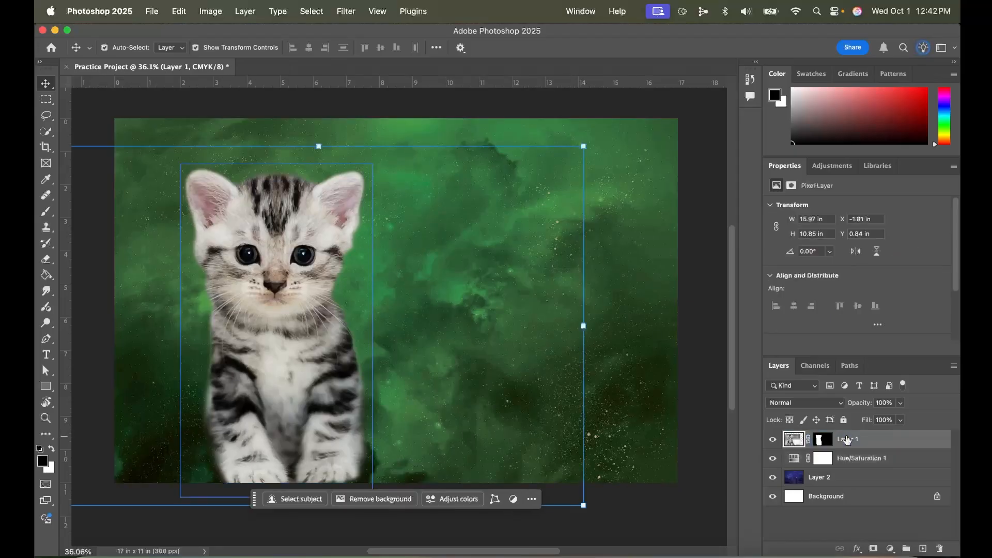
{"action": "left_click", "coordinate": [708, 419]}
{"action": "left_click", "coordinate": [467, 252]}
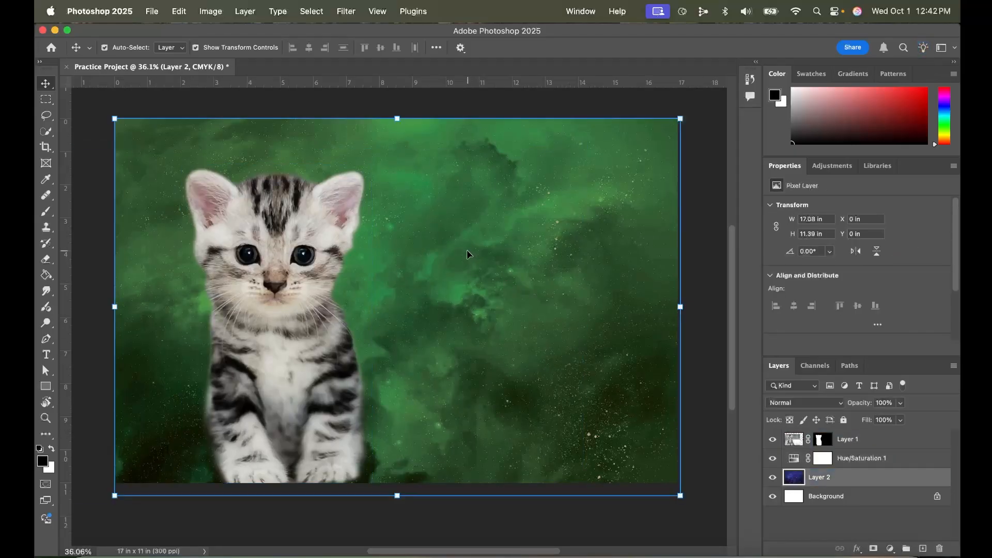
- Shift the Hue/Saturation hue to crimson and add a Brightness/Contrast adjustment layer above it with brightness -82
{"action": "left_click", "coordinate": [853, 465]}
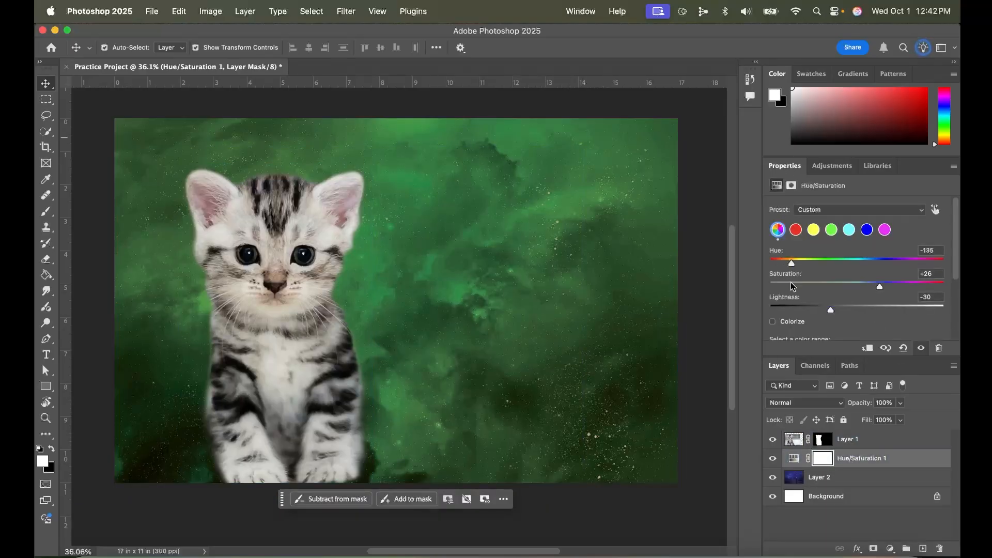
{"action": "scroll", "coordinate": [871, 247], "scroll_direction": "down", "scroll_amount": 1}
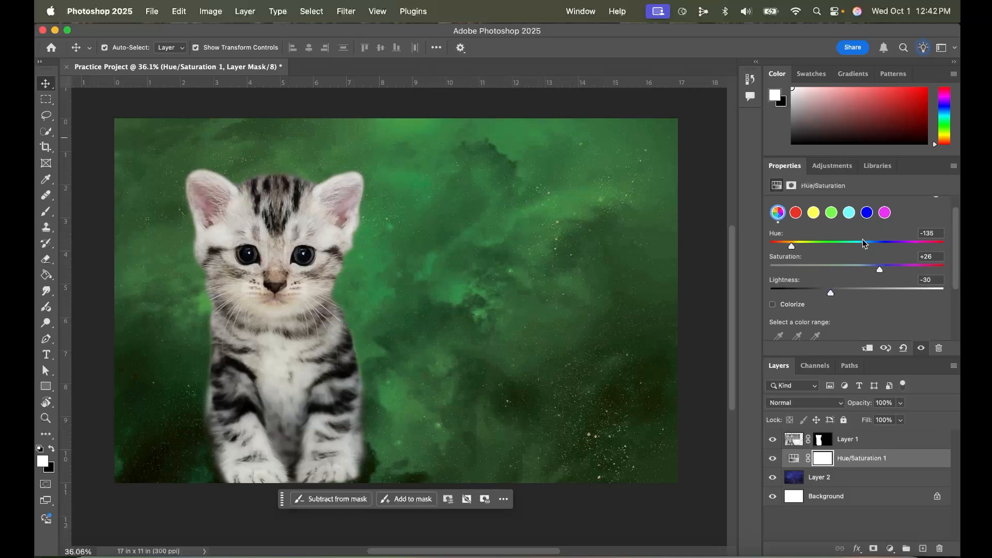
{"action": "left_click", "coordinate": [854, 245]}
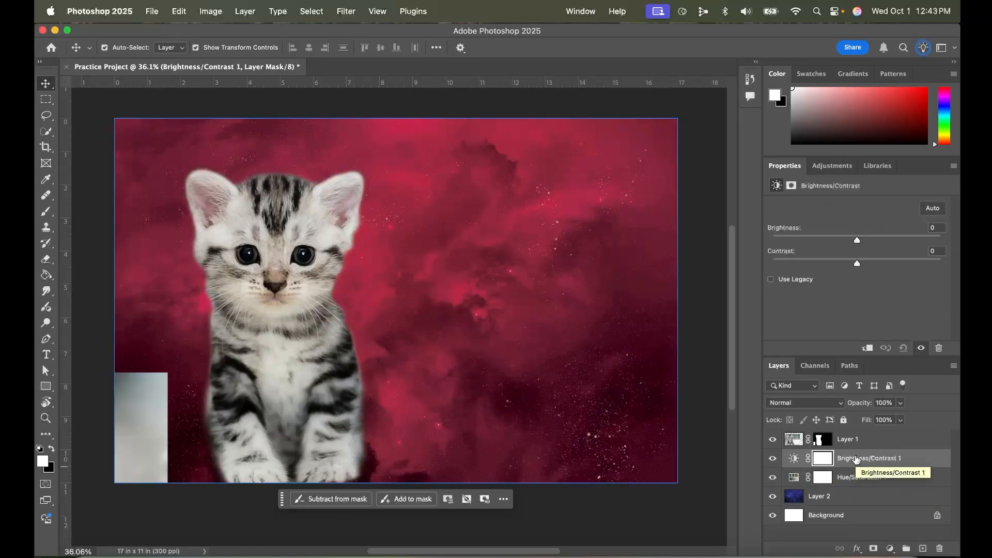
{"action": "left_click", "coordinate": [794, 458]}
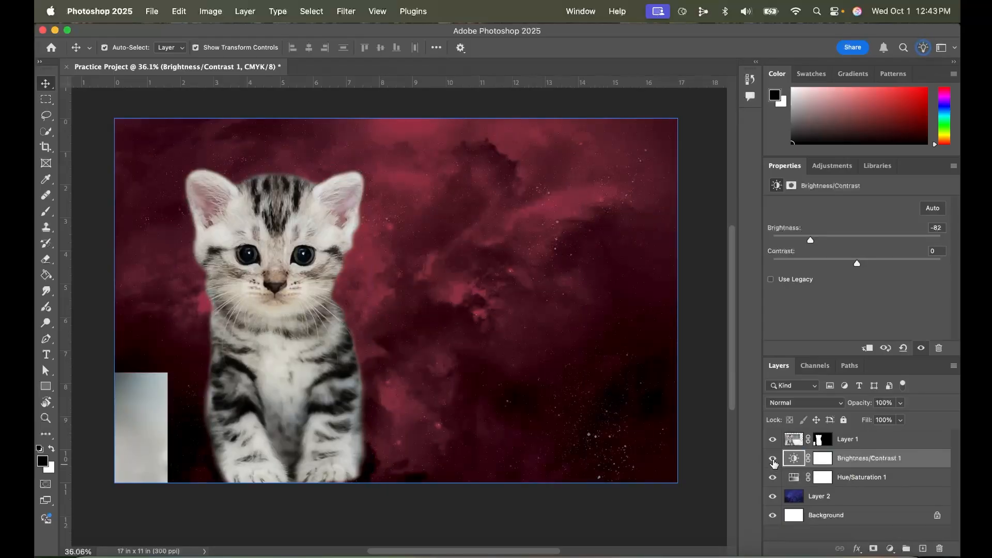
- Toggle the Brightness/Contrast layer's visibility to compare its effect, and delete the layer
{"action": "left_click", "coordinate": [773, 459]}
{"action": "left_click", "coordinate": [773, 460]}
{"action": "left_click", "coordinate": [773, 459]}
{"action": "left_click", "coordinate": [773, 459]}
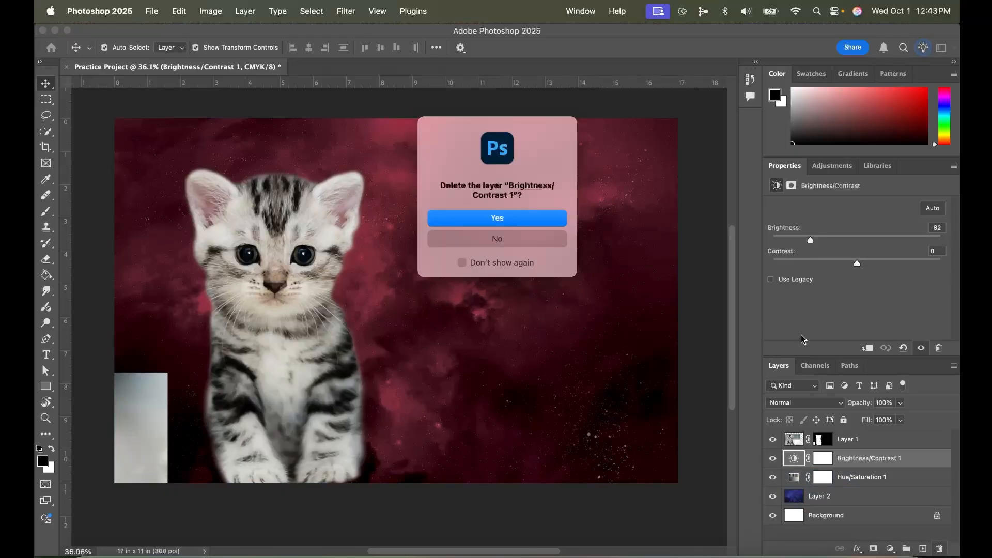
{"action": "left_click", "coordinate": [491, 226]}
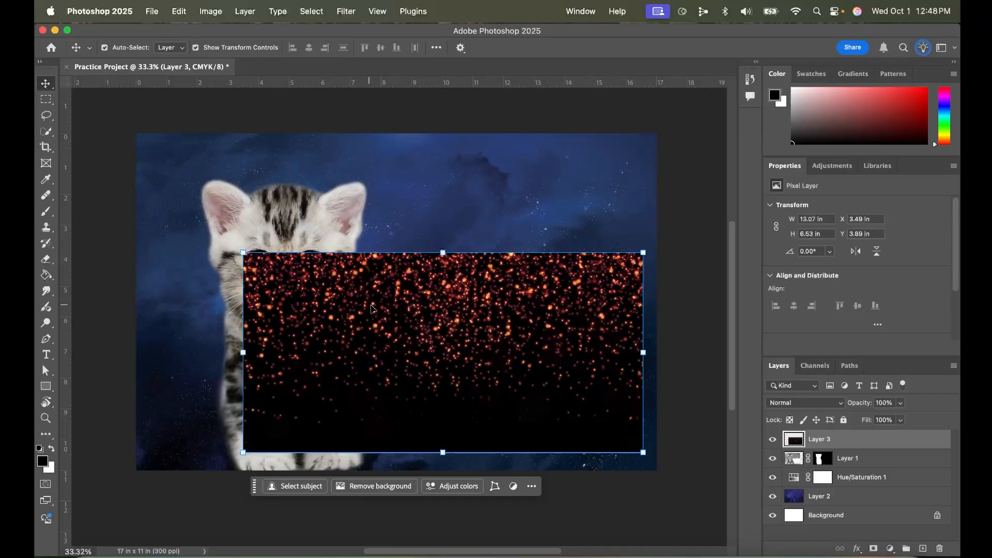
- Align the orange sparks image on Layer 3 with the canvas's upper-left corner and scale it to about 17.69 by 11 in
{"action": "left_click_drag", "start_coordinate": [436, 363], "coordinate": [315, 238]}
{"action": "left_click_drag", "start_coordinate": [533, 335], "coordinate": [678, 470]}
{"action": "key", "text": "Return"}
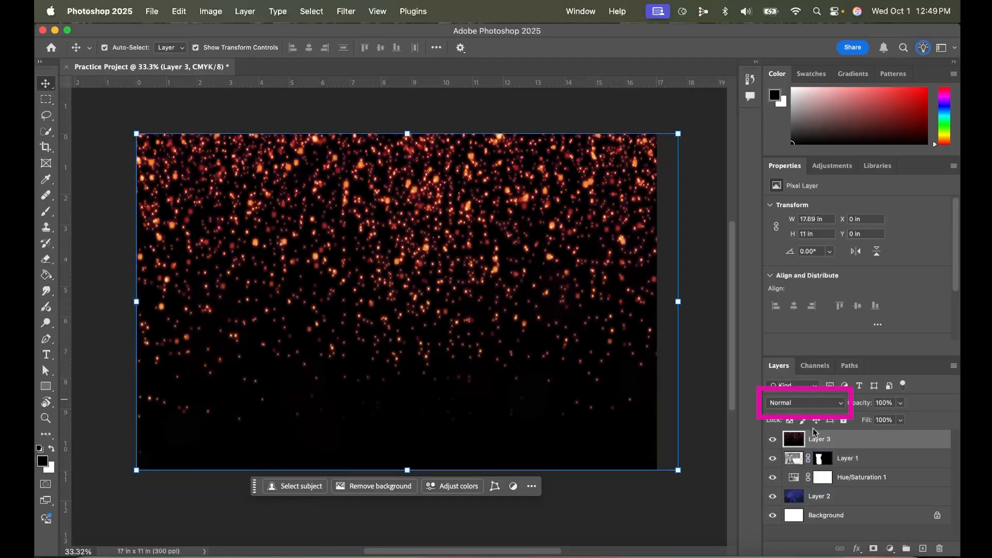
- Set Layer 3's blend mode to Lighter Color and move it below the Hue/Saturation adjustment layer
{"action": "left_click", "coordinate": [794, 408]}
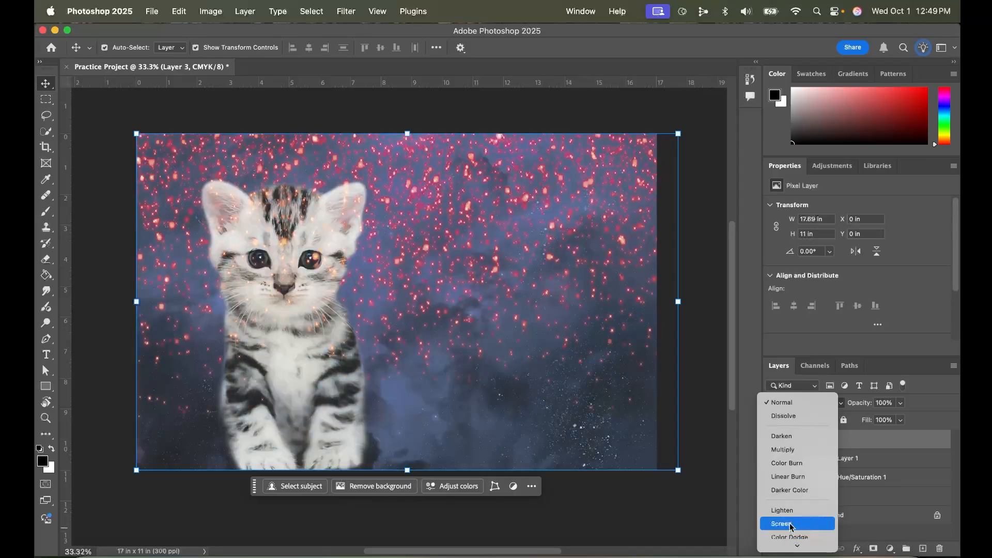
{"action": "scroll", "coordinate": [791, 527], "scroll_direction": "down", "scroll_amount": 5}
{"action": "left_click", "coordinate": [794, 433]}
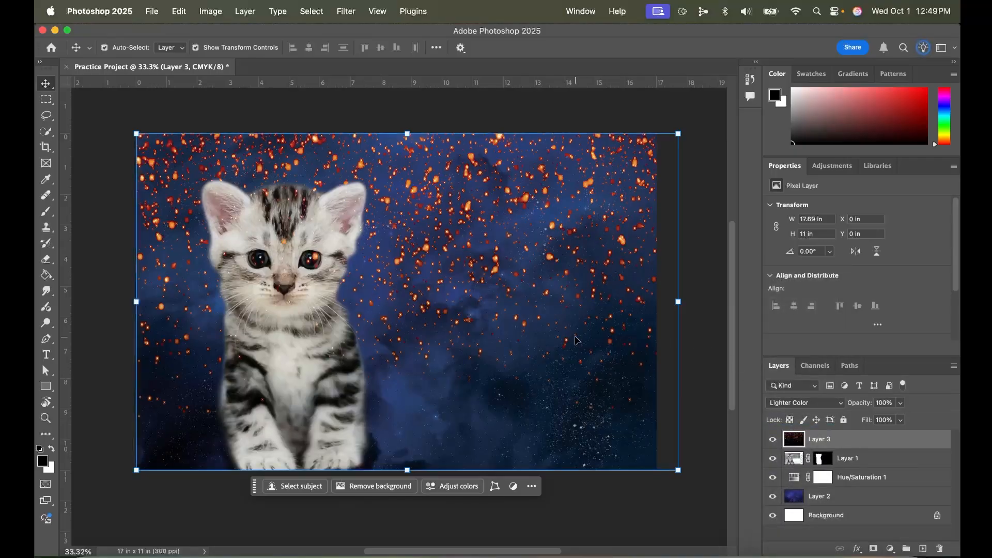
{"action": "left_click_drag", "start_coordinate": [838, 440], "coordinate": [838, 482]}
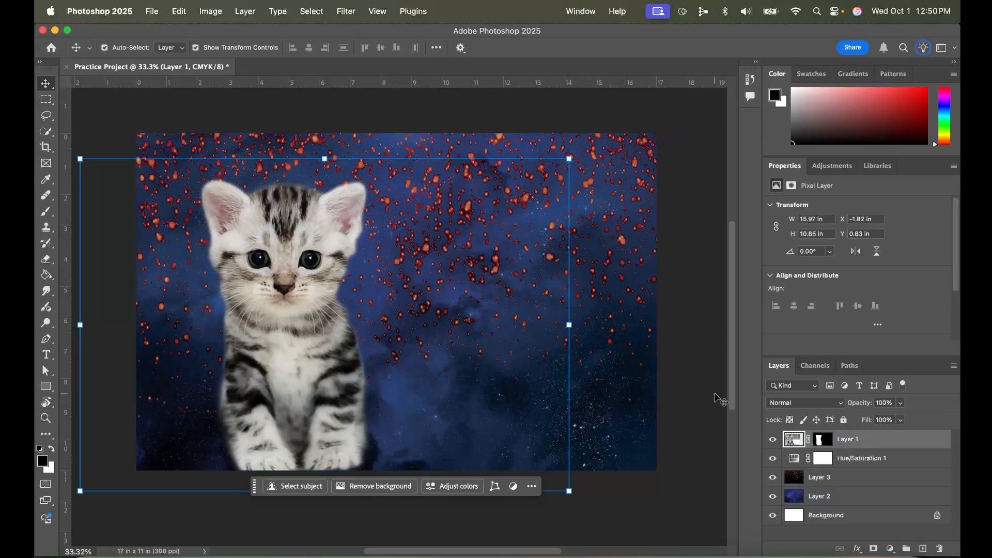
- Try the Multiply blend mode on the kitten's Layer 1 and return it to Normal
{"action": "left_click", "coordinate": [287, 310]}
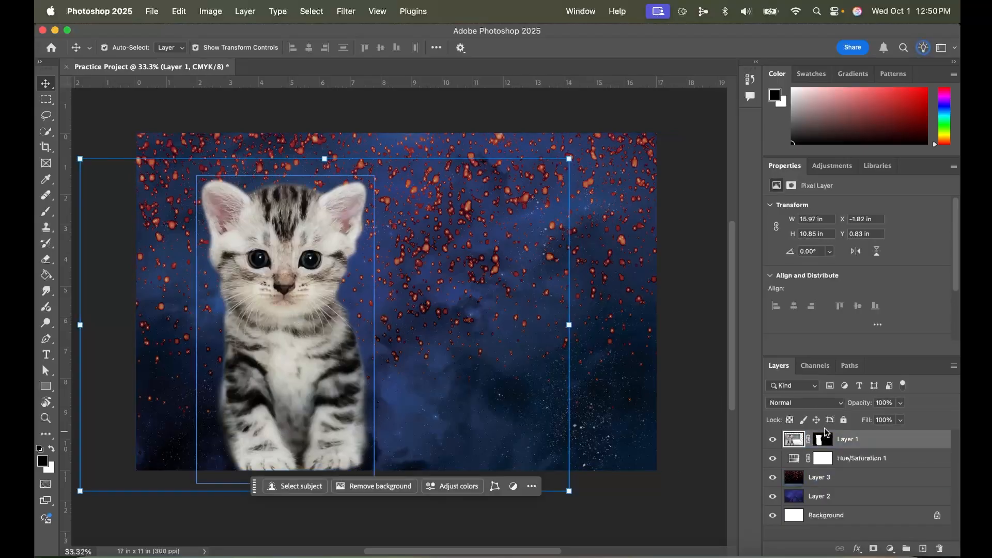
{"action": "left_click", "coordinate": [796, 403]}
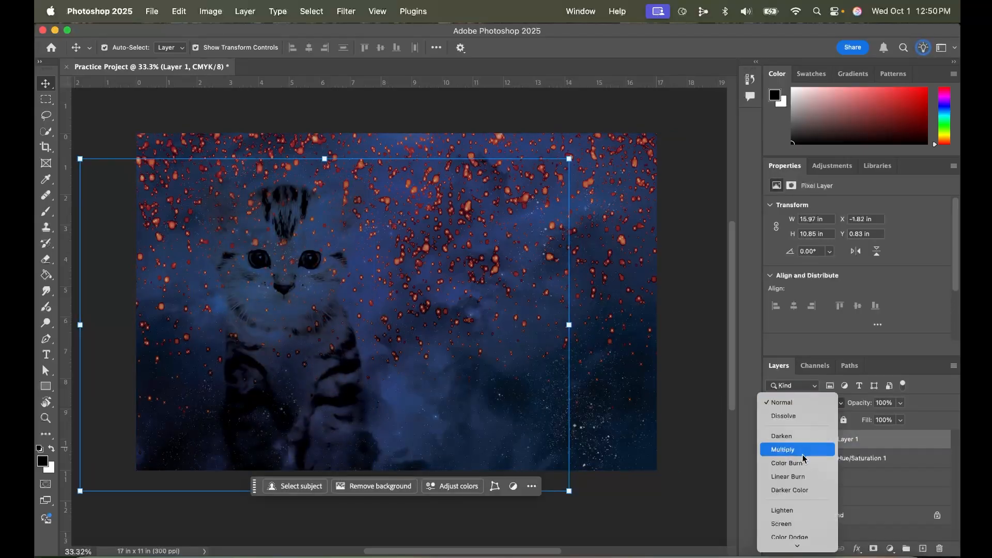
{"action": "left_click", "coordinate": [801, 454]}
{"action": "left_click", "coordinate": [692, 307]}
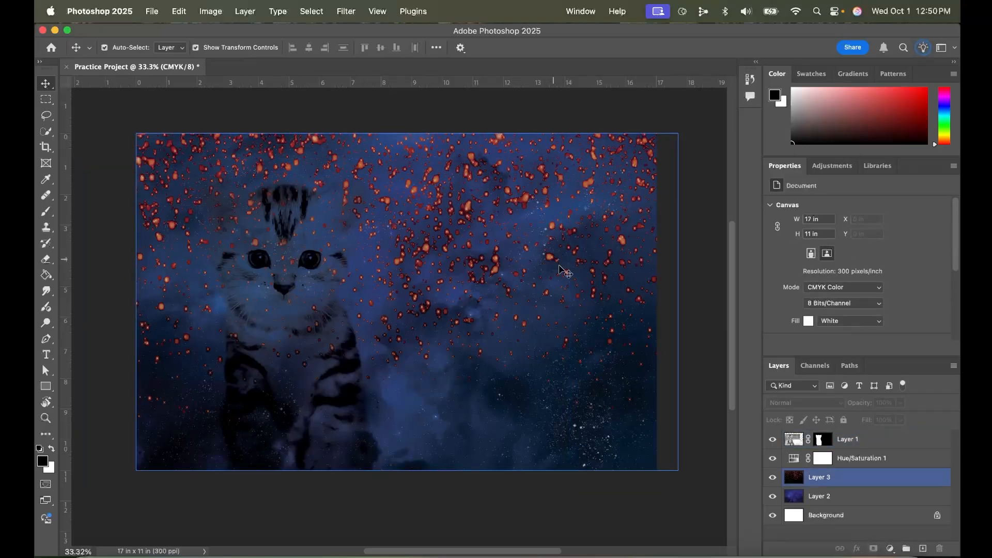
{"action": "left_click", "coordinate": [710, 266]}
{"action": "left_click", "coordinate": [549, 324]}
{"action": "left_click", "coordinate": [869, 458]}
{"action": "left_click", "coordinate": [868, 496]}
{"action": "left_click", "coordinate": [868, 477]}
{"action": "left_click", "coordinate": [863, 477], "text": "super"}
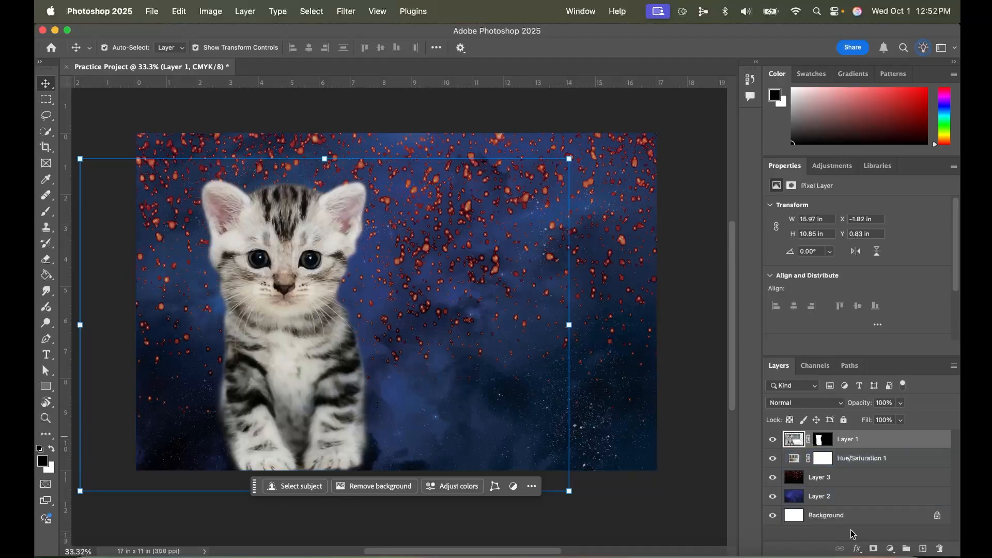
- Try out the opacity of the kitten's Layer 1, leaving it at 100%
{"action": "left_click", "coordinate": [901, 404]}
{"action": "left_click_drag", "start_coordinate": [901, 417], "coordinate": [932, 396]}
{"action": "left_click", "coordinate": [860, 458]}
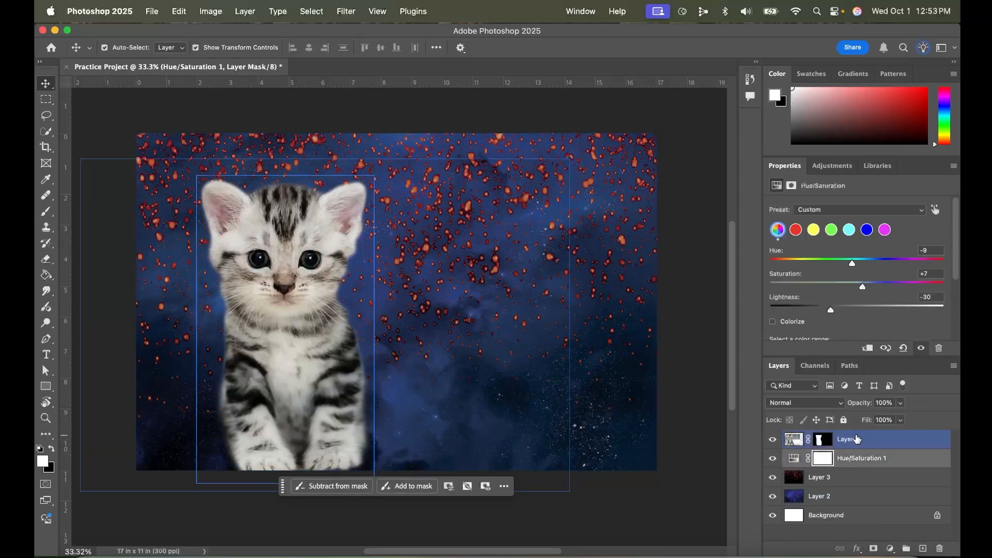
- Add a teal Outer Glow to Layer 1 with Normal blending, 63% opacity, 65% noise, 17% spread and 161 px size
{"action": "left_click", "coordinate": [856, 440]}
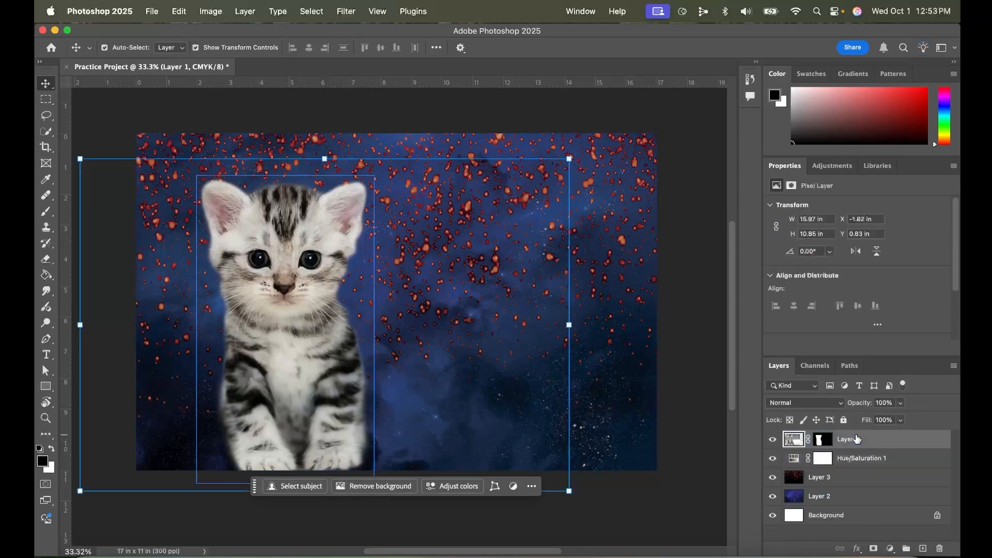
{"action": "left_click", "coordinate": [856, 551]}
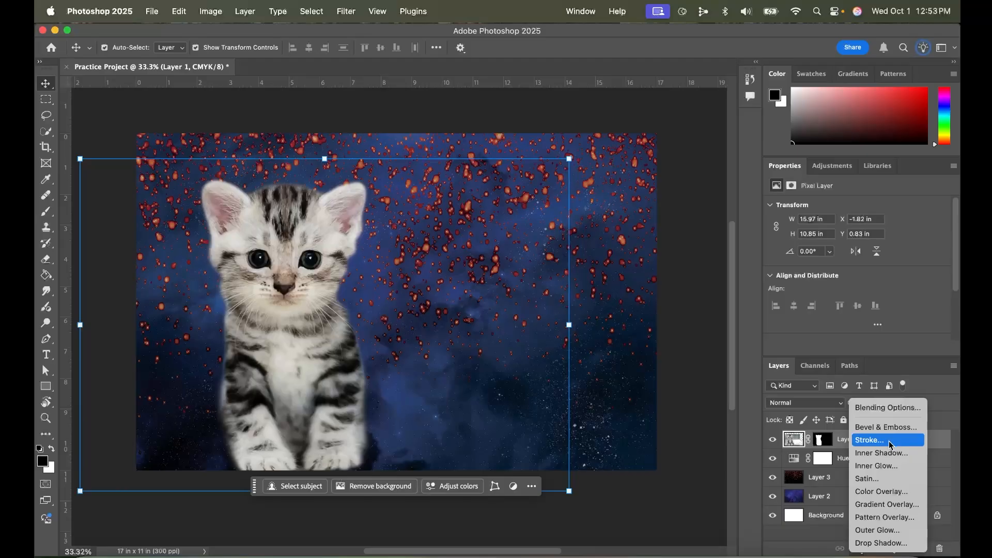
{"action": "left_click", "coordinate": [877, 531]}
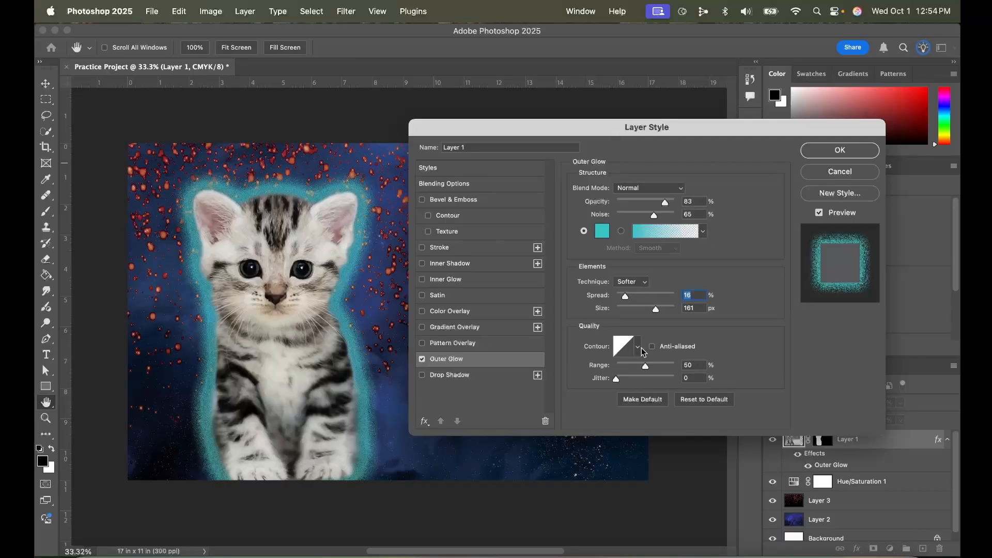
{"action": "left_click", "coordinate": [643, 201]}
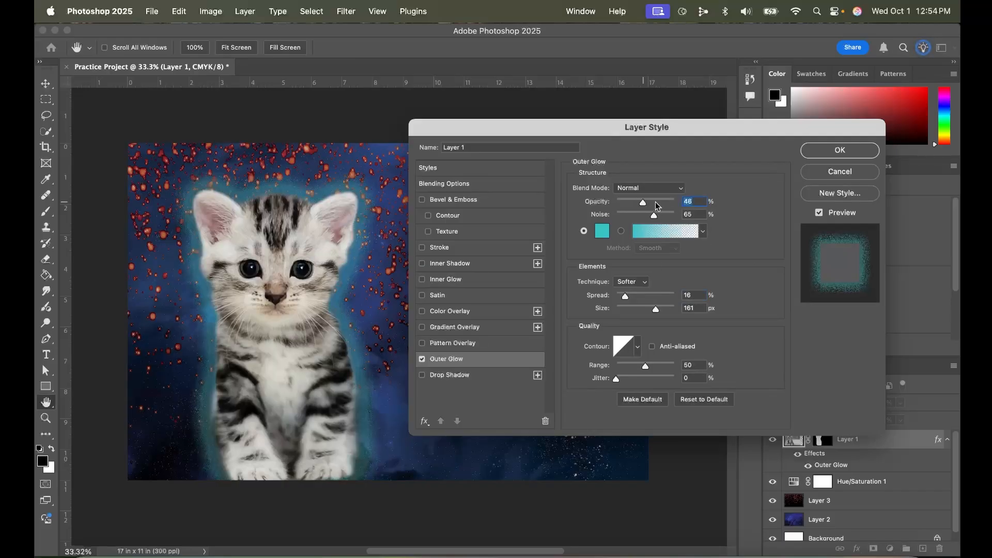
{"action": "left_click", "coordinate": [654, 202]}
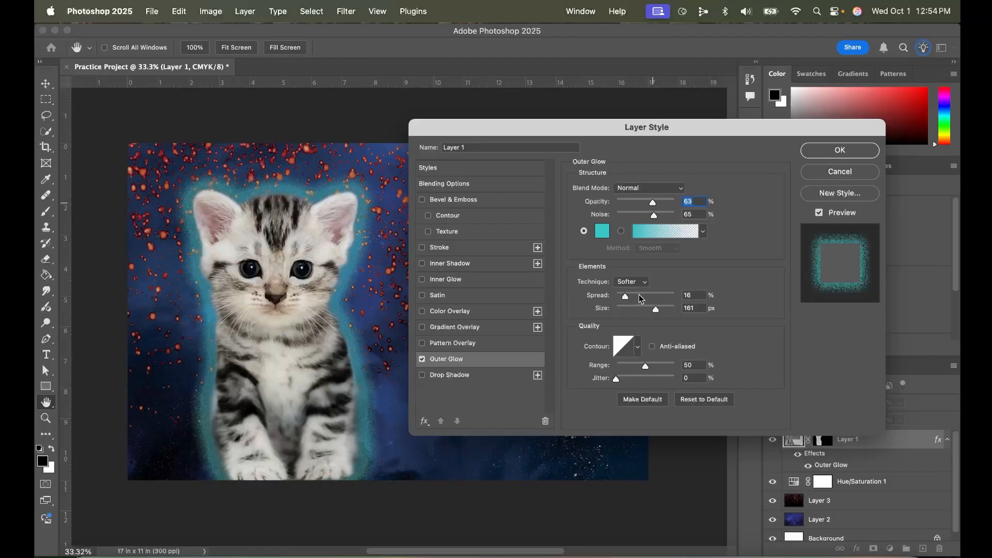
{"action": "left_click", "coordinate": [630, 298]}
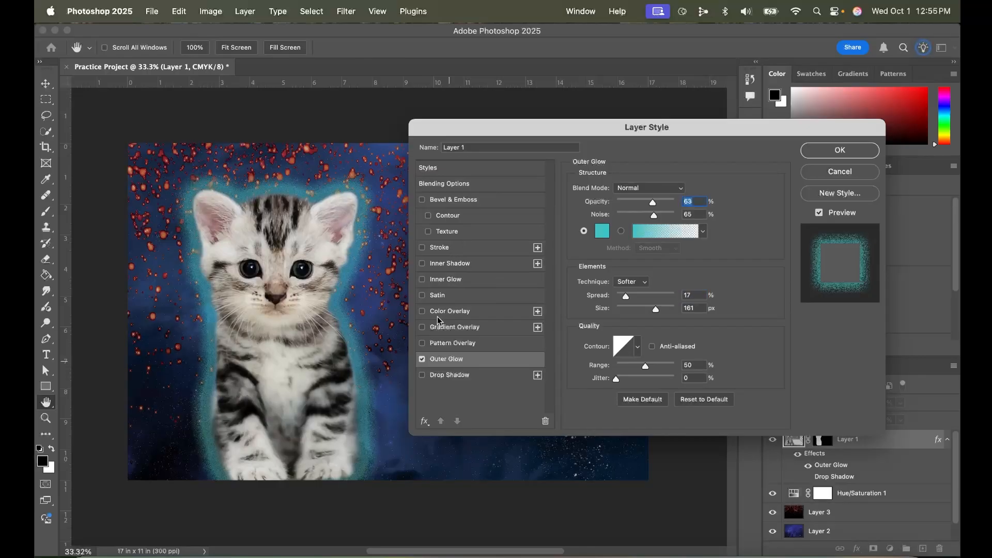
- Try a purple Color Overlay with Normal blending and 55% opacity on Layer 1
{"action": "left_click", "coordinate": [438, 313]}
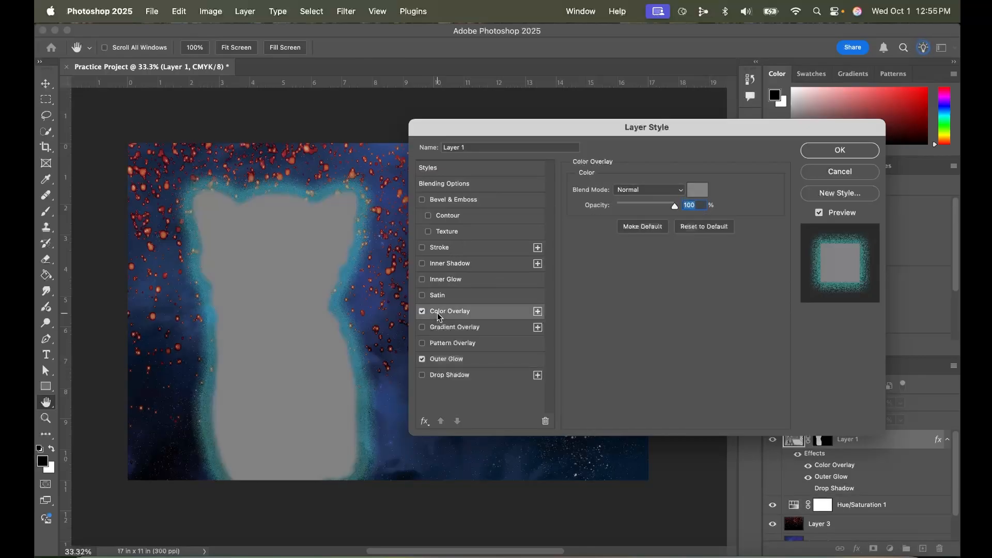
{"action": "left_click_drag", "start_coordinate": [675, 206], "coordinate": [637, 207]}
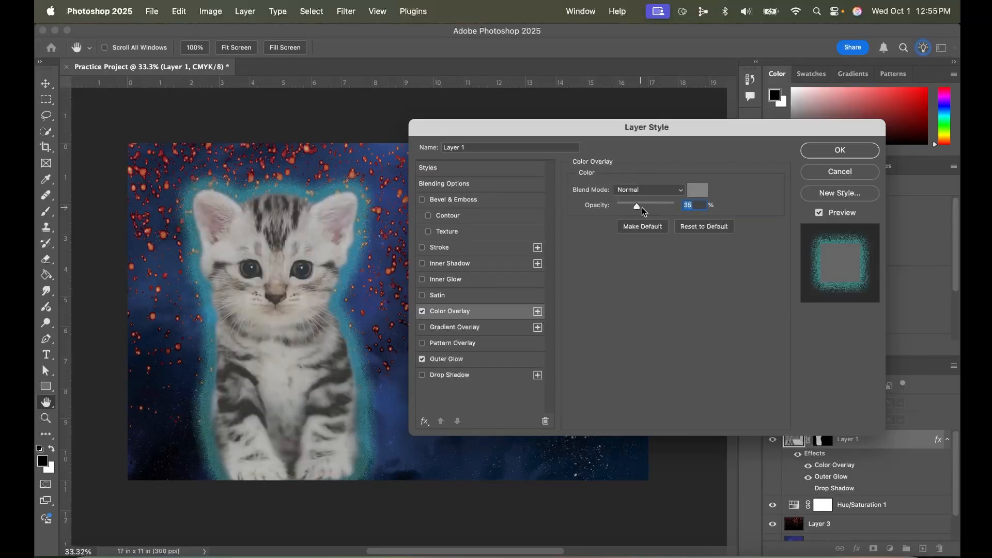
{"action": "left_click", "coordinate": [698, 189]}
{"action": "left_click", "coordinate": [589, 205]}
{"action": "left_click", "coordinate": [736, 159]}
{"action": "mouse_move", "coordinate": [639, 206]}
{"action": "left_mouse_down"}
{"action": "mouse_move", "coordinate": [624, 207]}
{"action": "mouse_move", "coordinate": [650, 208]}
{"action": "left_mouse_up"}
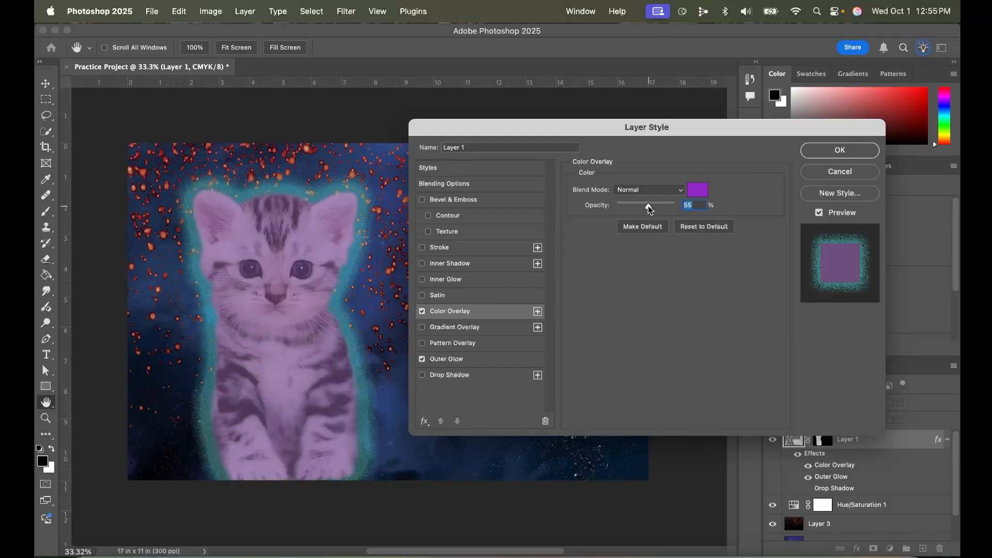
- Compare Layer 1 with and without the Color Overlay, leave the overlay off and apply the layer style
{"action": "left_click", "coordinate": [422, 313]}
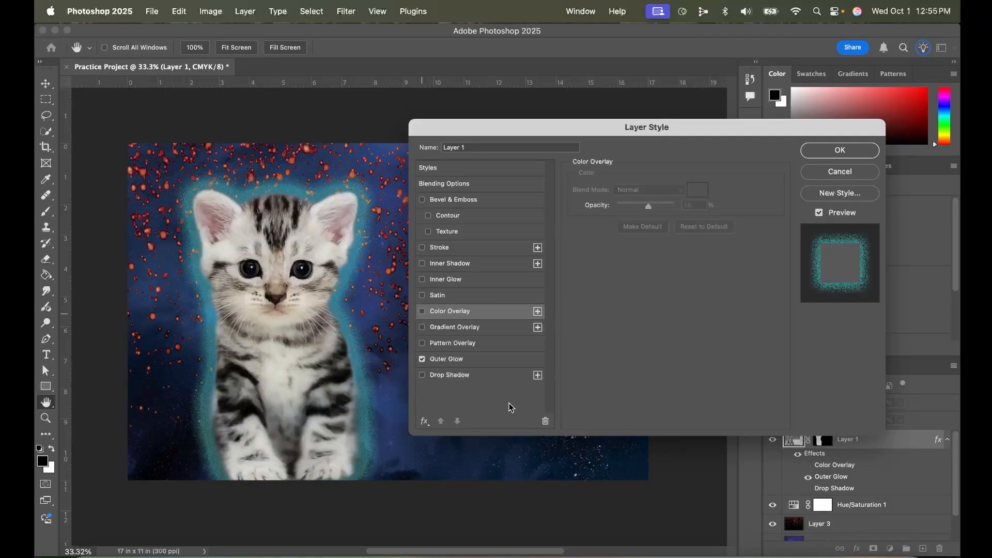
{"action": "left_click", "coordinate": [422, 312]}
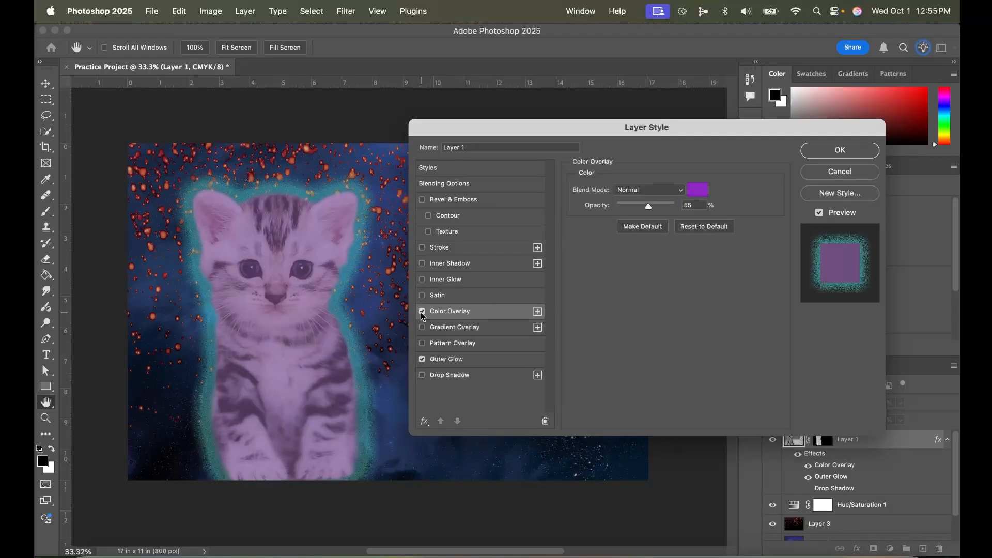
{"action": "left_click", "coordinate": [421, 313]}
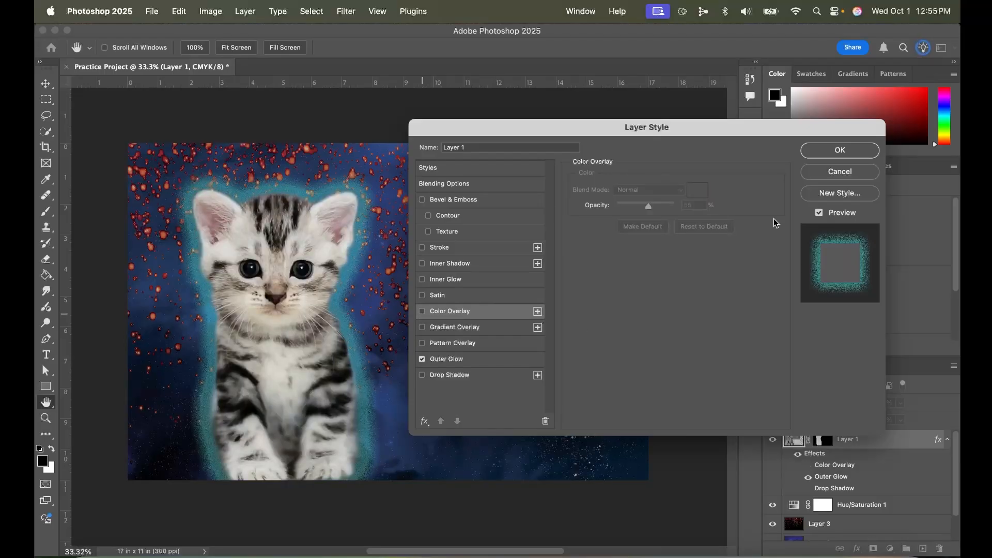
{"action": "left_click", "coordinate": [841, 150]}
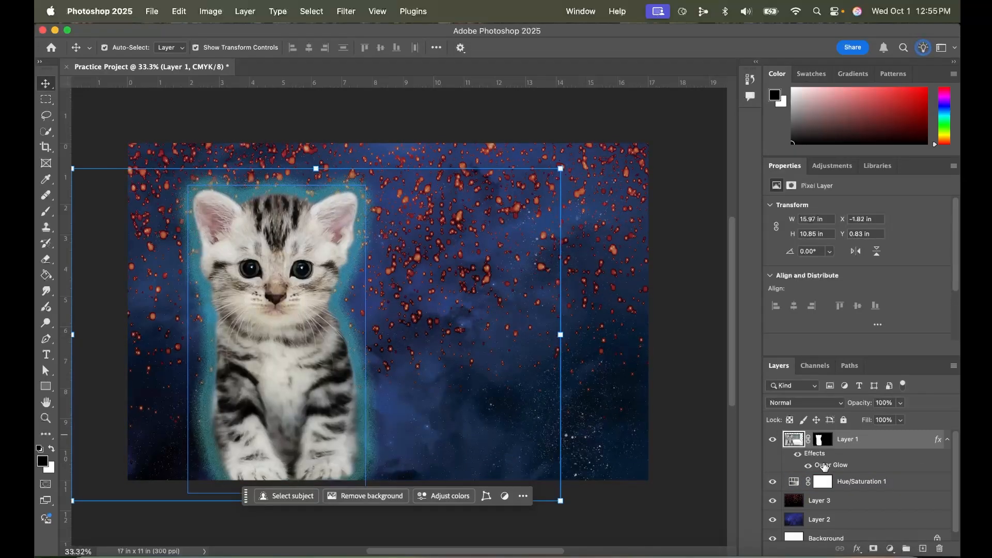
- Compare the kitten with and without its effects and Outer Glow, leaving them visible, and deselect all layers
{"action": "left_click", "coordinate": [798, 454]}
{"action": "left_click", "coordinate": [797, 455]}
{"action": "left_click", "coordinate": [808, 465]}
{"action": "left_click", "coordinate": [808, 465]}
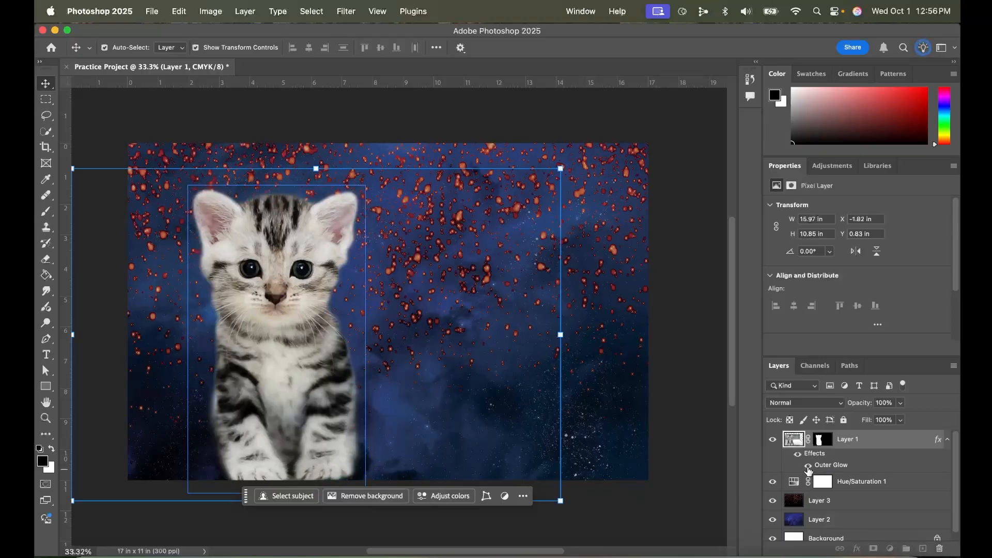
{"action": "left_click", "coordinate": [868, 486]}
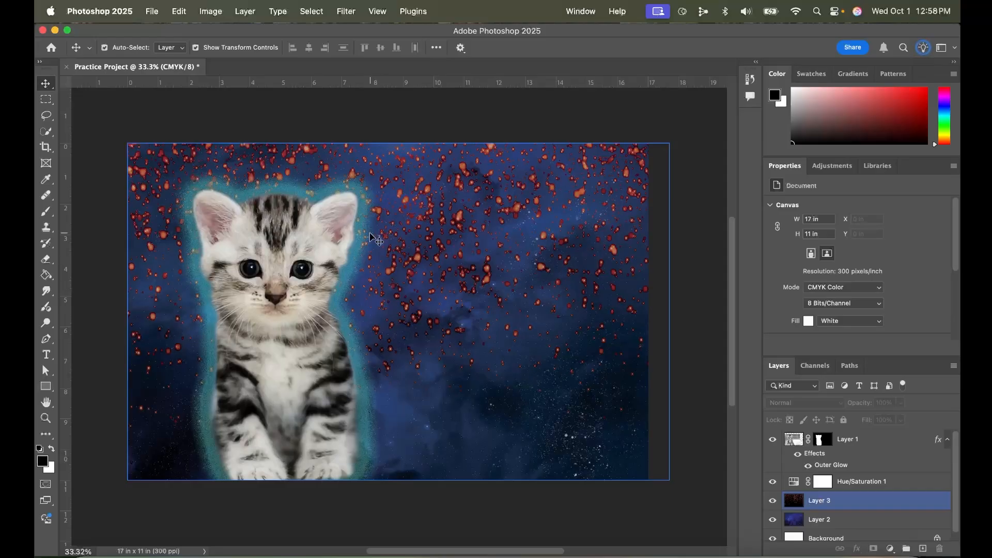
{"action": "left_click", "coordinate": [90, 90]}
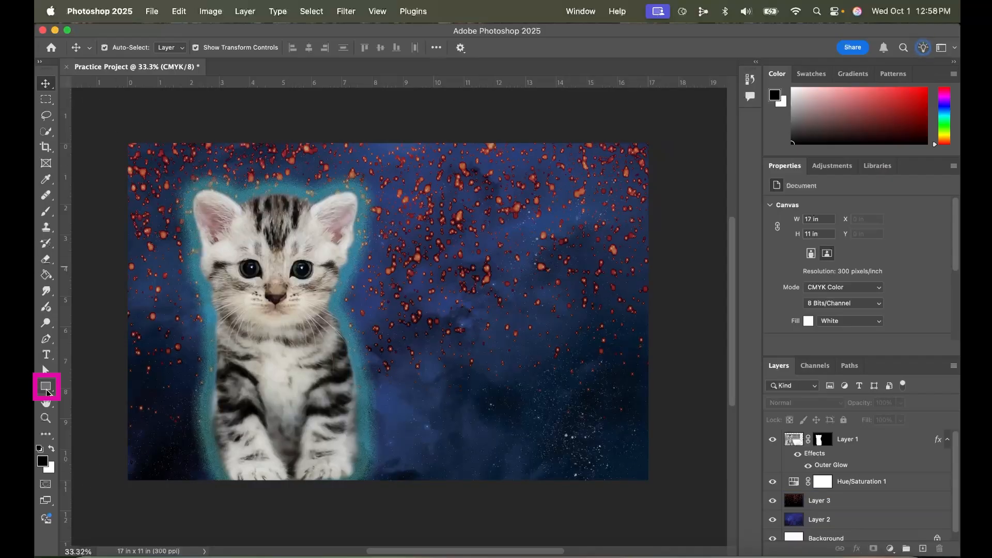
- Draw an ellipse about 1830 by 1662 px in the sky to the right of the kitten
{"action": "left_click_drag", "start_coordinate": [47, 392], "coordinate": [84, 394]}
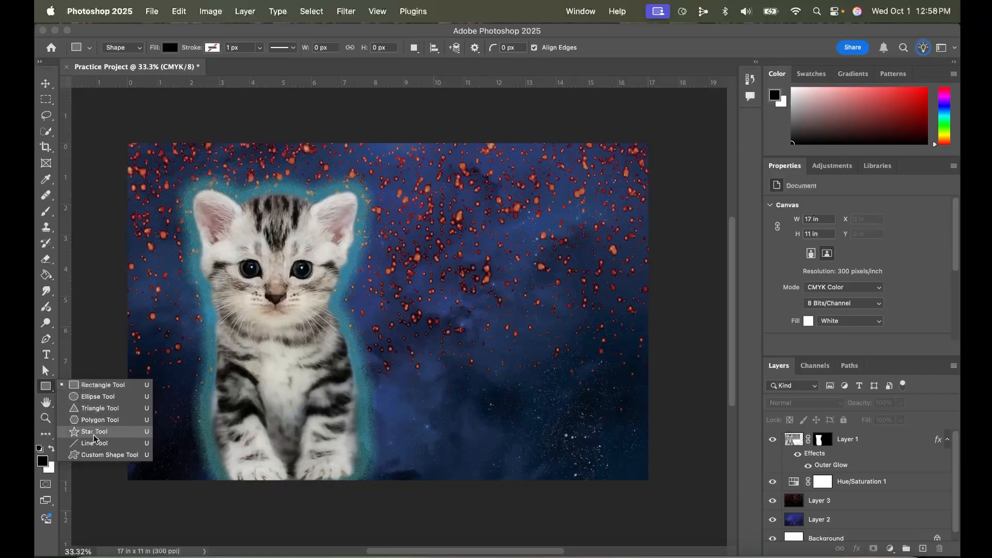
{"action": "left_click", "coordinate": [104, 403]}
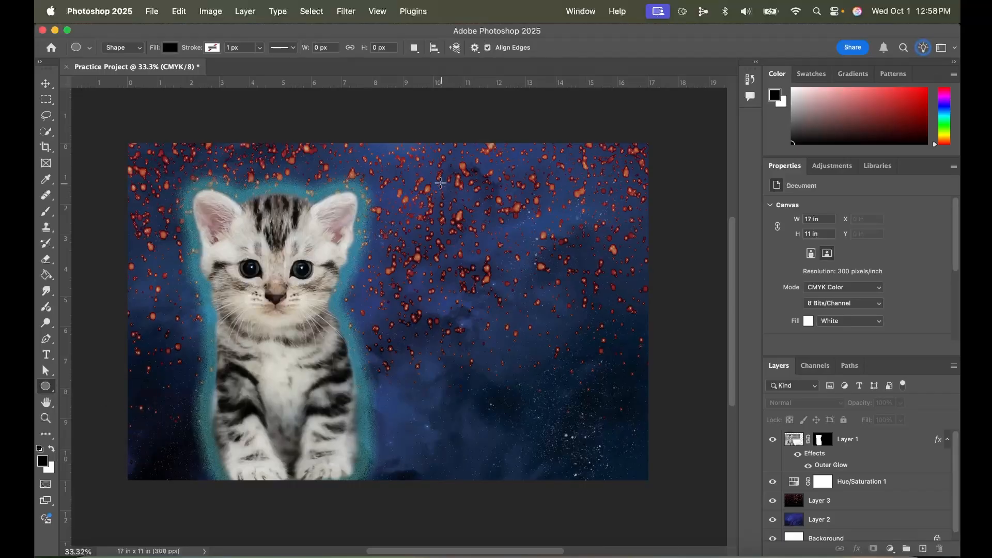
{"action": "left_click_drag", "start_coordinate": [435, 180], "coordinate": [622, 350]}
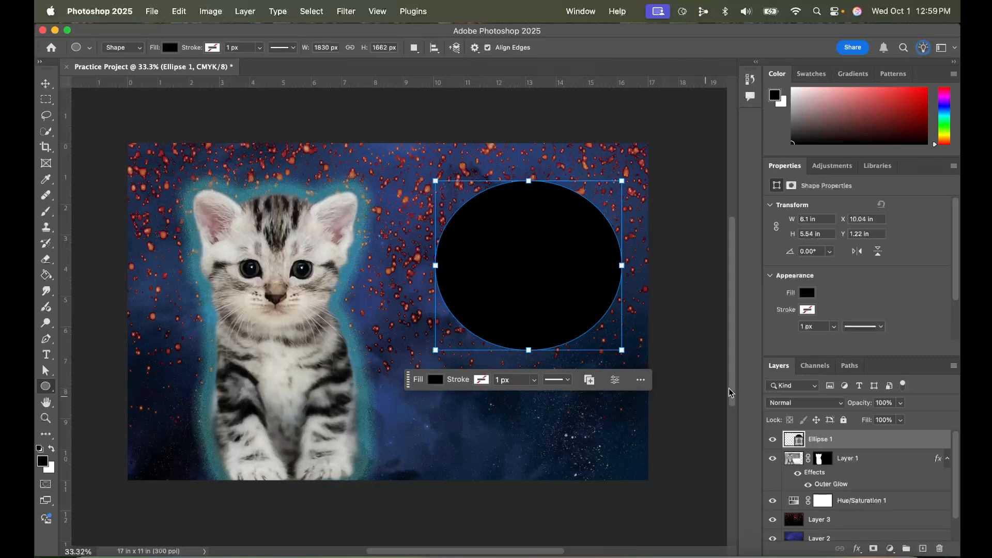
- Fill the ellipse with a custom dark purple
{"action": "left_click", "coordinate": [170, 47]}
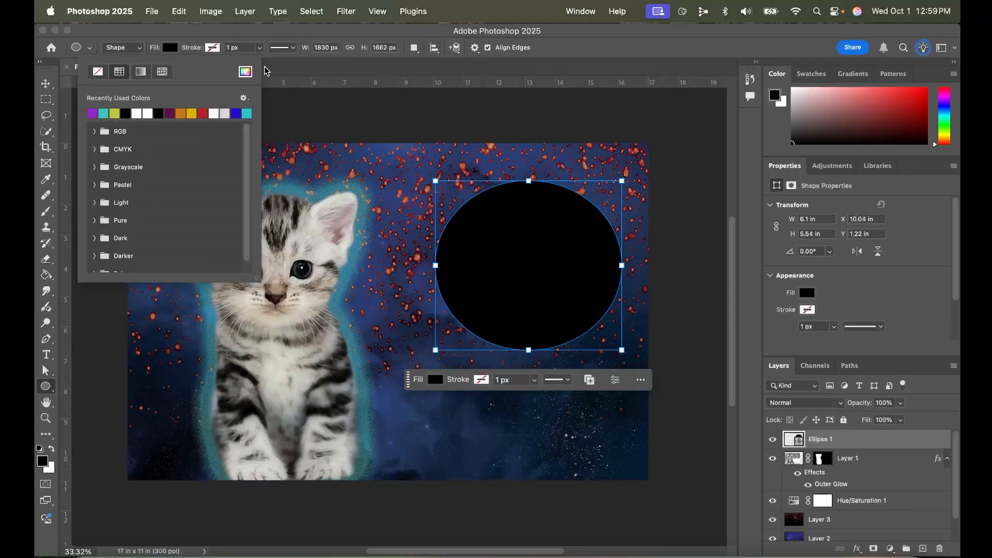
{"action": "left_click", "coordinate": [245, 72]}
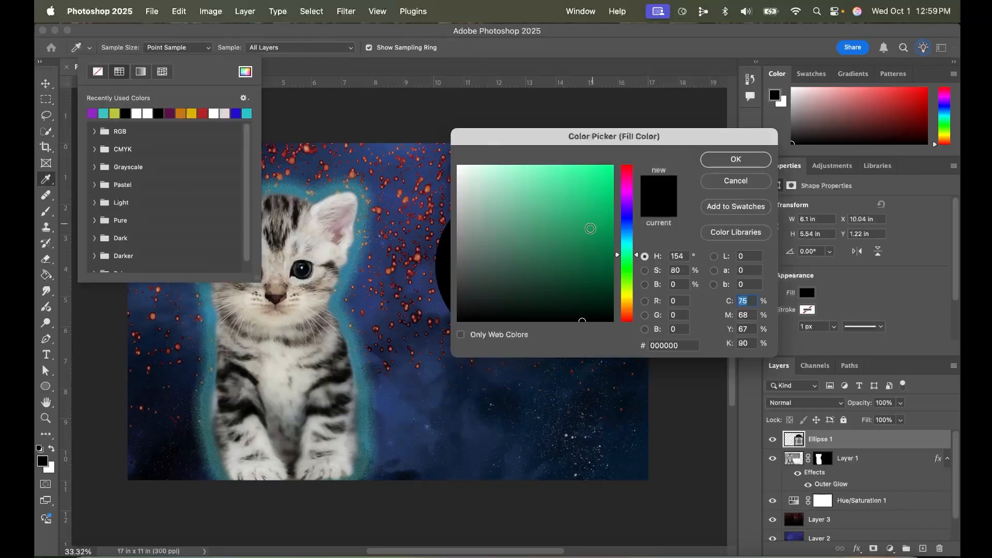
{"action": "left_click", "coordinate": [587, 243]}
{"action": "left_click_drag", "start_coordinate": [630, 241], "coordinate": [631, 200]}
{"action": "key", "text": "Return"}
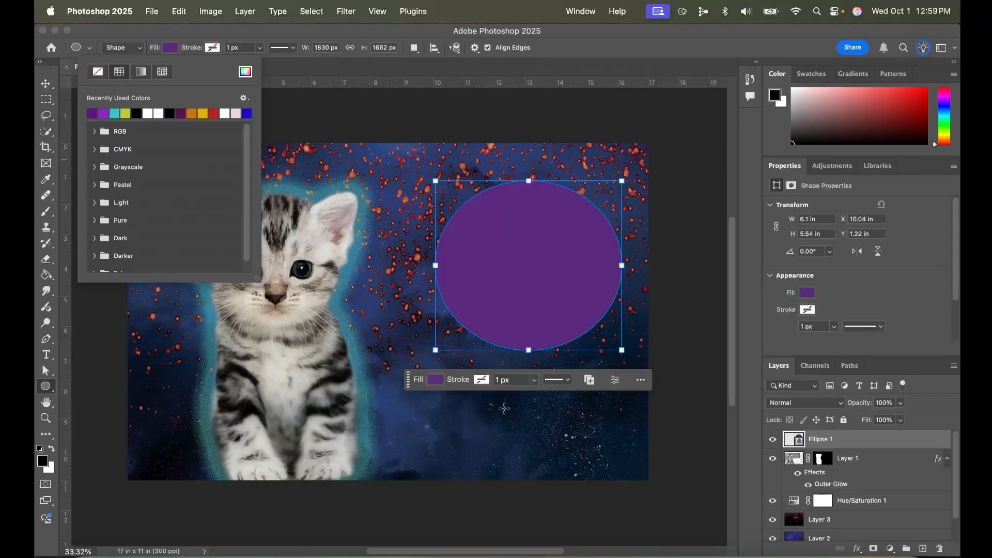
- Give the ellipse a white stroke with a width of about 62 px
{"action": "left_click", "coordinate": [208, 49]}
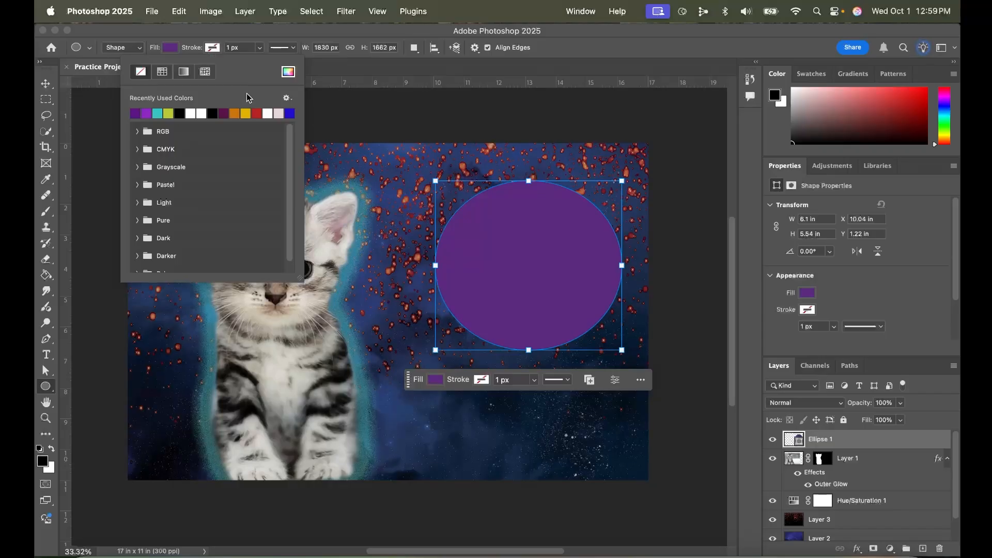
{"action": "left_click", "coordinate": [267, 113]}
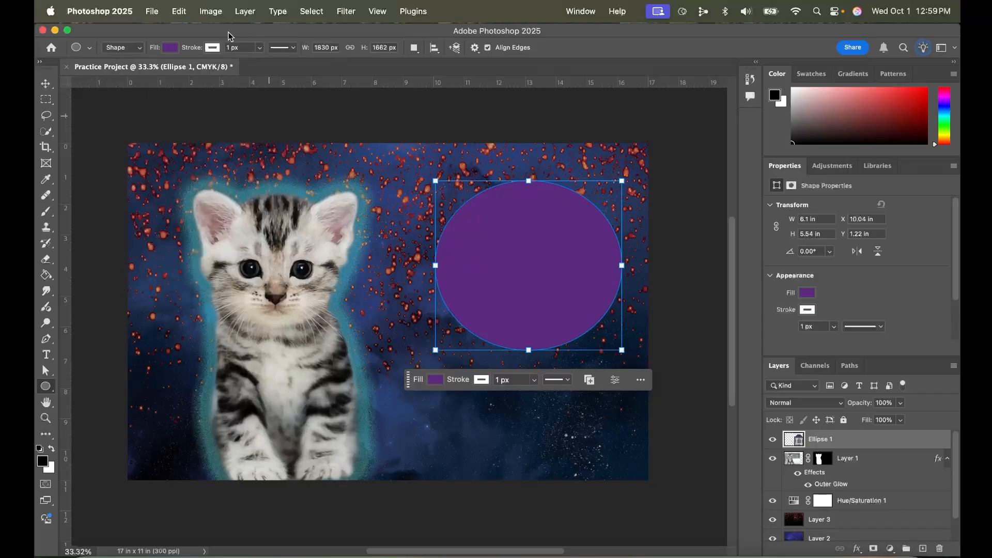
{"action": "left_click", "coordinate": [260, 48]}
{"action": "left_click_drag", "start_coordinate": [260, 64], "coordinate": [274, 62]}
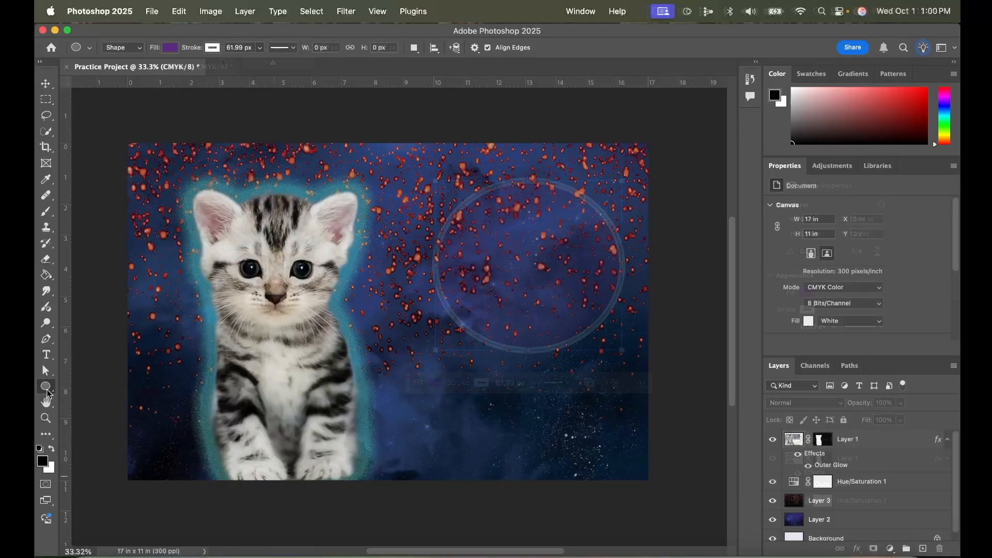
- Draw a sycamore from the Leaf Trees custom shapes, about 6.44 by 9.42 in, and position it to the right of the kitten
{"action": "right_click", "coordinate": [47, 388]}
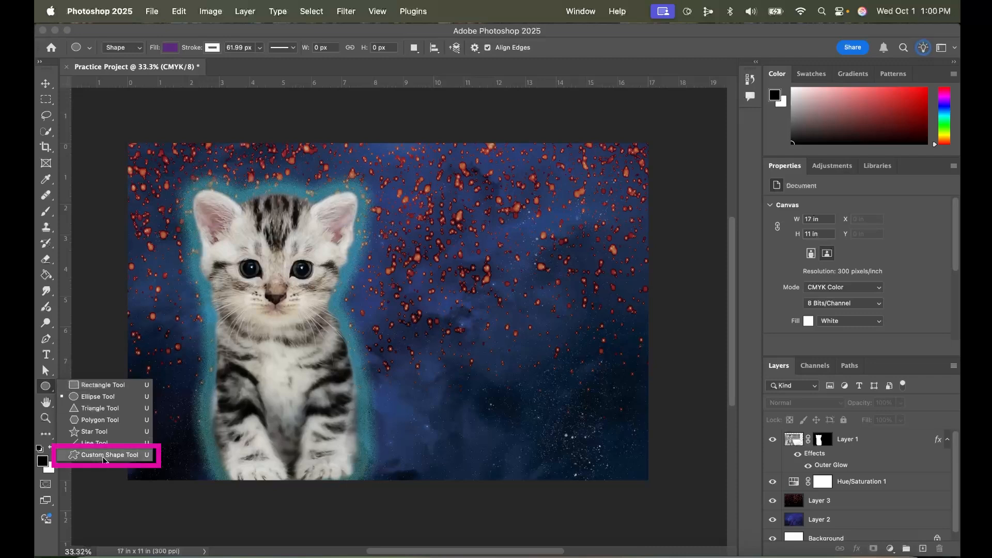
{"action": "left_click", "coordinate": [86, 456]}
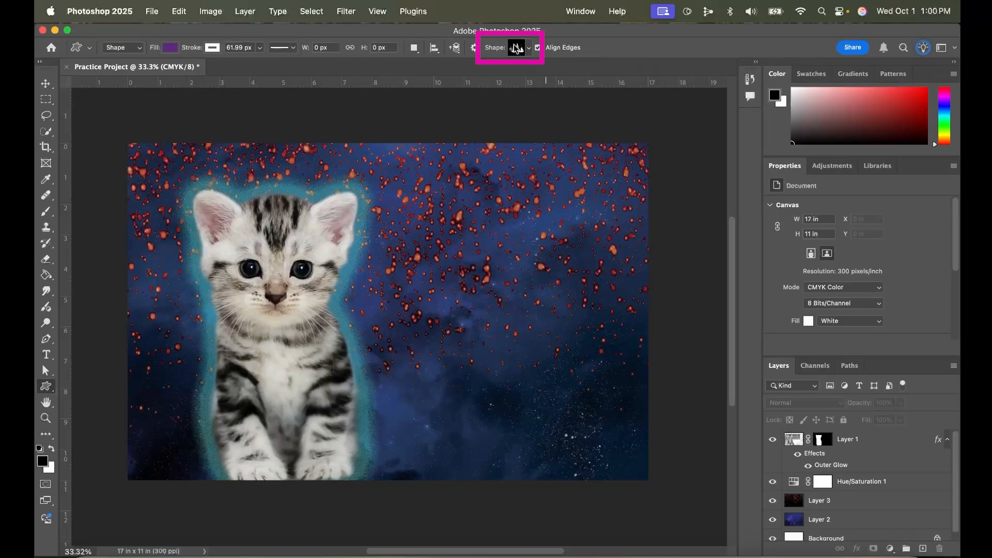
{"action": "left_click", "coordinate": [530, 50]}
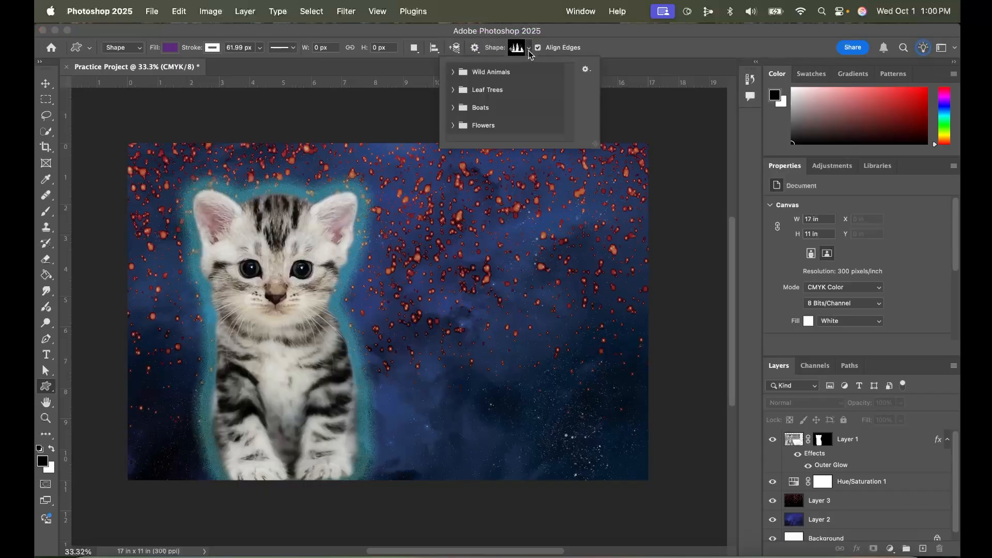
{"action": "left_click", "coordinate": [453, 71]}
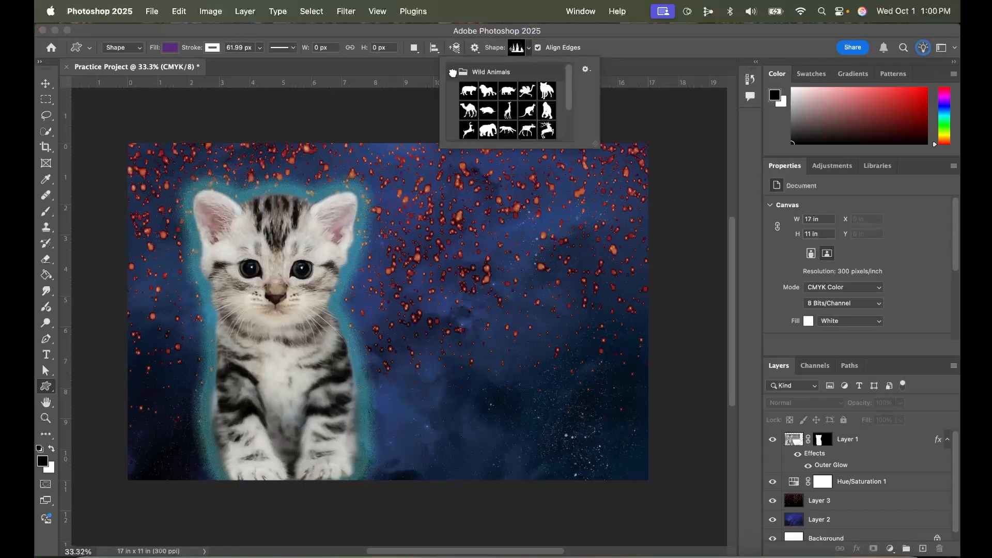
{"action": "scroll", "coordinate": [489, 108], "scroll_direction": "down", "scroll_amount": 2}
{"action": "left_click", "coordinate": [453, 112]}
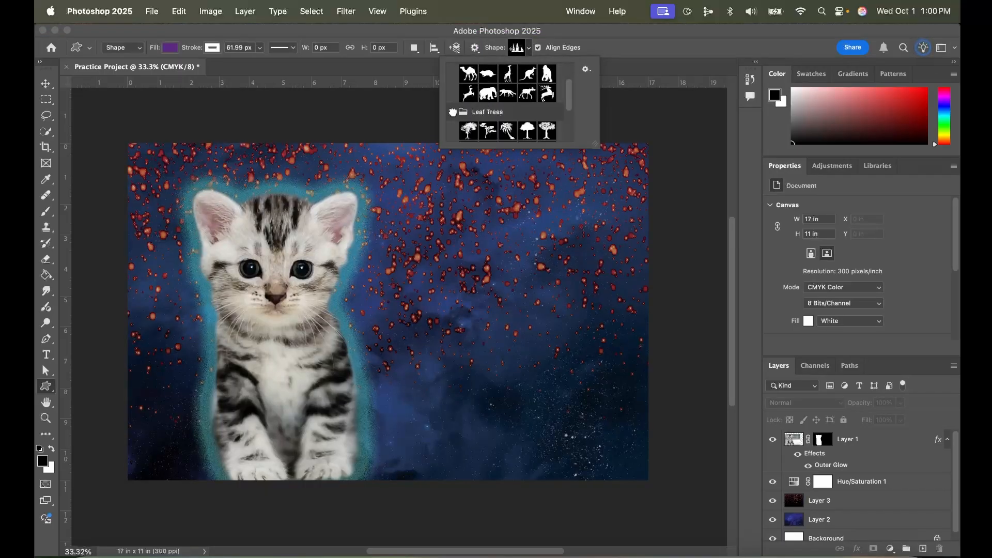
{"action": "scroll", "coordinate": [507, 116], "scroll_direction": "down", "scroll_amount": 2}
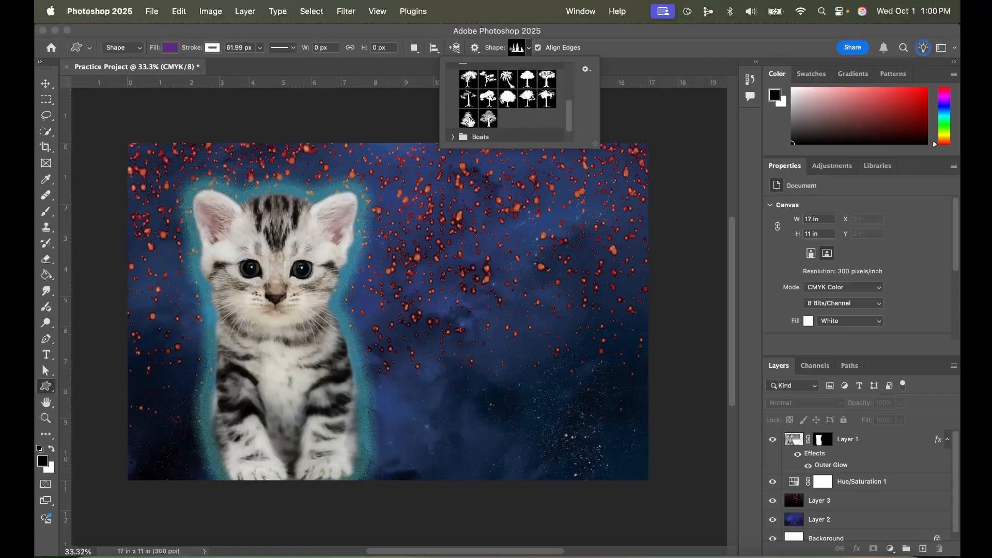
{"action": "left_click", "coordinate": [489, 120]}
{"action": "left_click_drag", "start_coordinate": [454, 192], "coordinate": [651, 480]}
{"action": "key", "text": "v"}
{"action": "left_click_drag", "start_coordinate": [535, 268], "coordinate": [519, 266]}
{"action": "left_click_drag", "start_coordinate": [546, 296], "coordinate": [544, 287]}
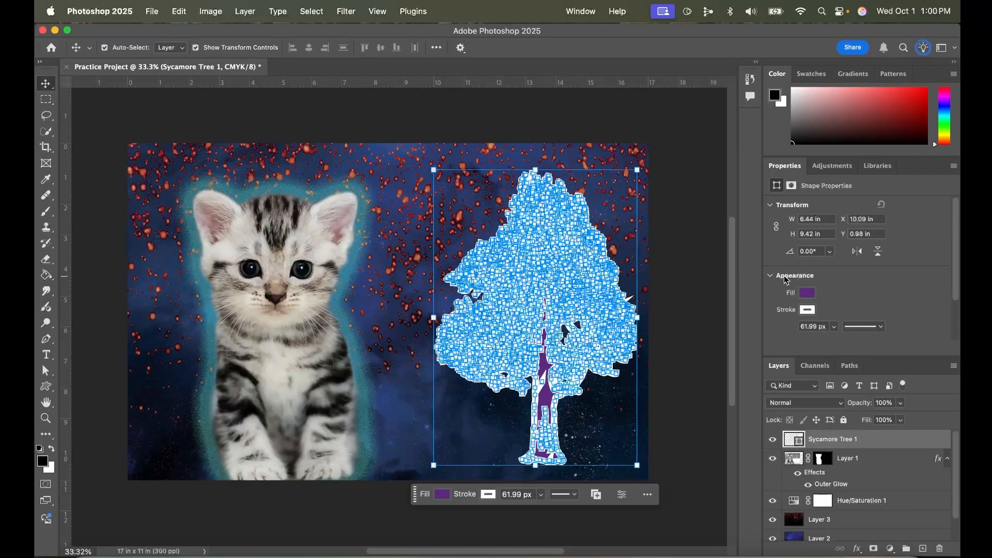
- Remove the stroke from the sycamore shape and move the tree closer to the kitten, to about X 9.19 in
{"action": "left_click", "coordinate": [806, 310]}
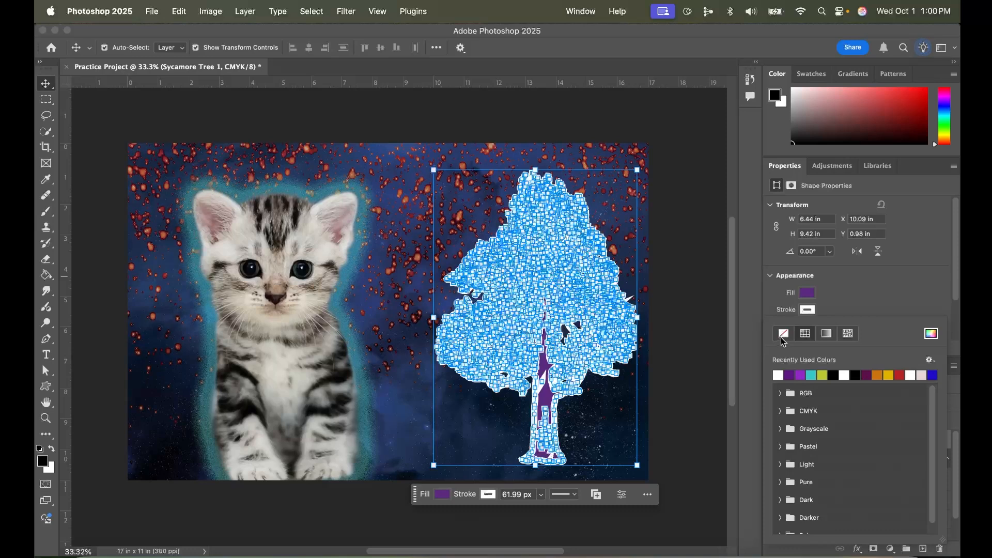
{"action": "left_click", "coordinate": [783, 335]}
{"action": "left_click", "coordinate": [535, 333]}
{"action": "left_click_drag", "start_coordinate": [542, 329], "coordinate": [516, 329]}
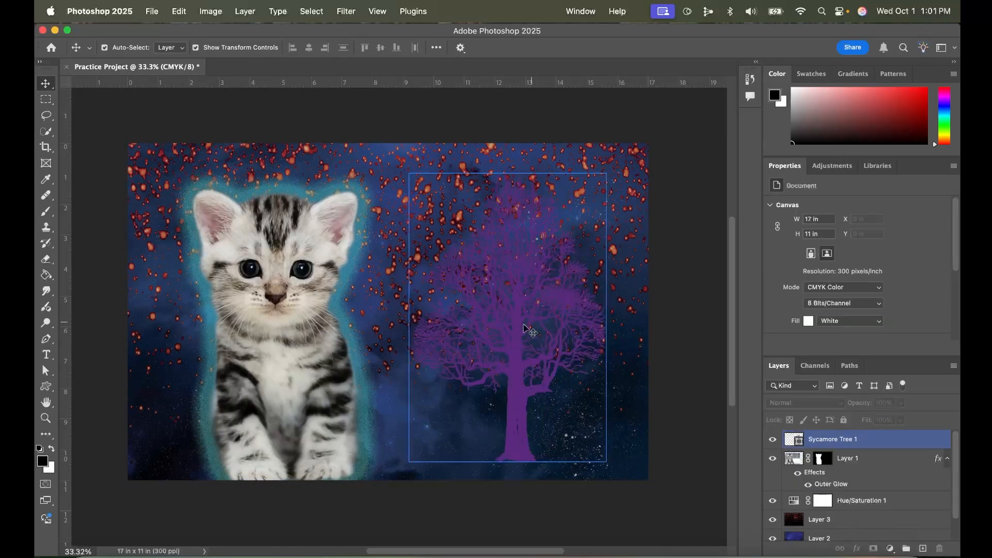
- Select the sycamore shape and look through the blend modes for its layer
{"action": "left_click", "coordinate": [554, 322]}
{"action": "left_click", "coordinate": [513, 375]}
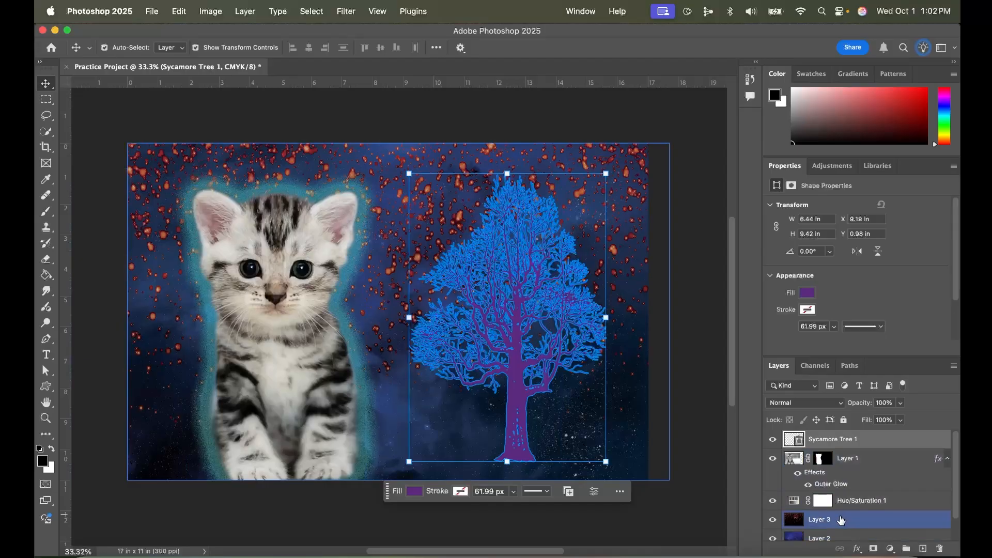
{"action": "left_click", "coordinate": [841, 403]}
{"action": "left_click", "coordinate": [804, 449]}
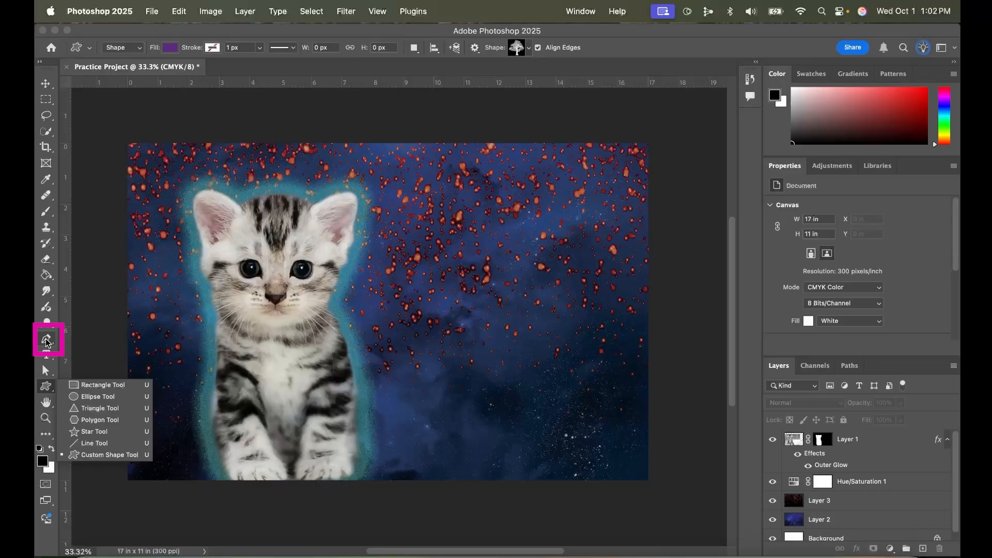
- Set up the Pen tool in Shape mode with no fill and a golden yellow stroke about 37.43 px wide
{"action": "left_click", "coordinate": [46, 341]}
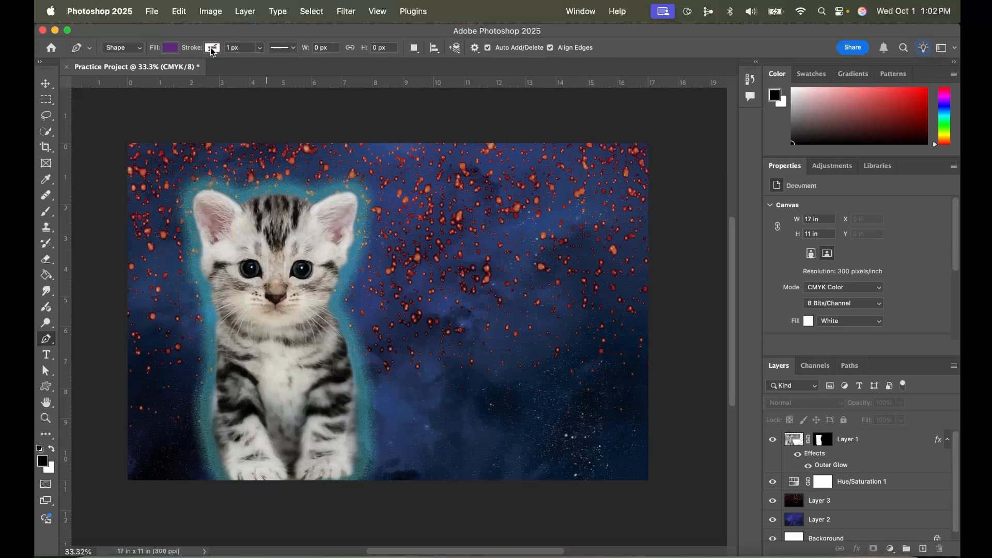
{"action": "left_click", "coordinate": [130, 52]}
{"action": "left_click", "coordinate": [123, 48]}
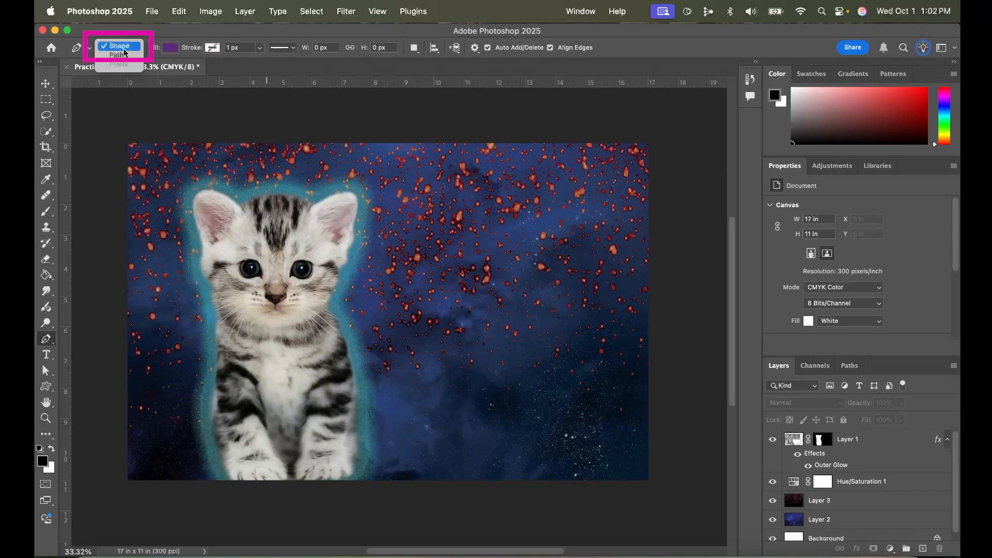
{"action": "left_click", "coordinate": [171, 49]}
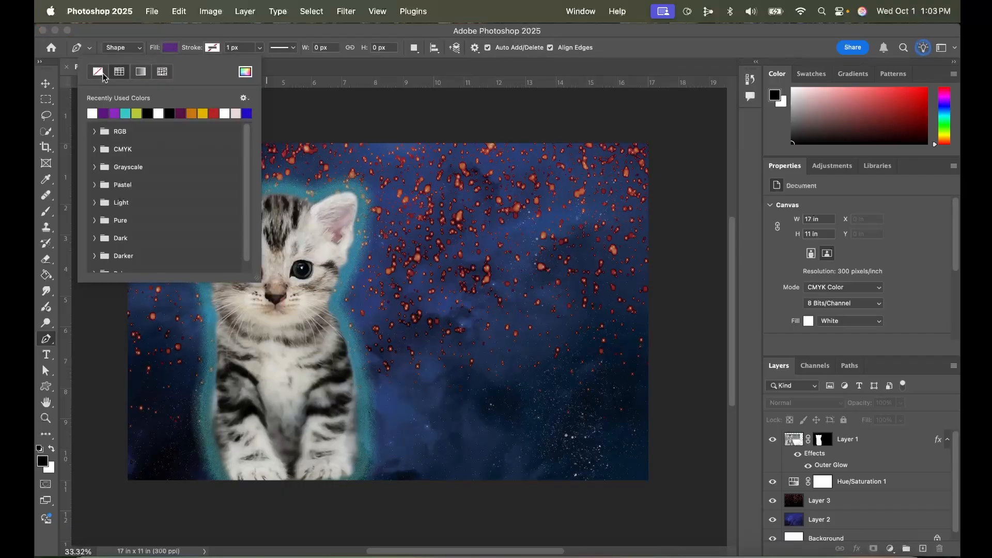
{"action": "left_click", "coordinate": [98, 75]}
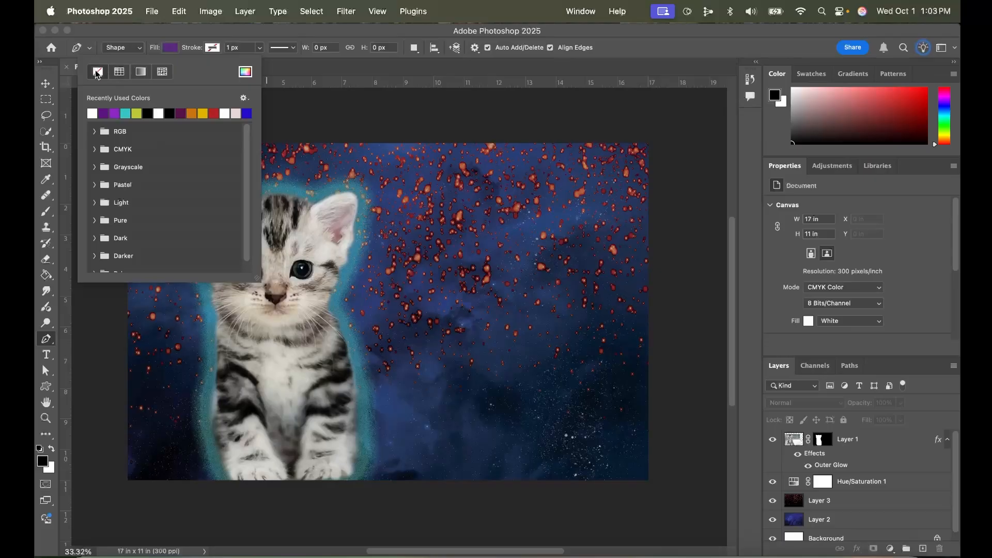
{"action": "left_click", "coordinate": [211, 49]}
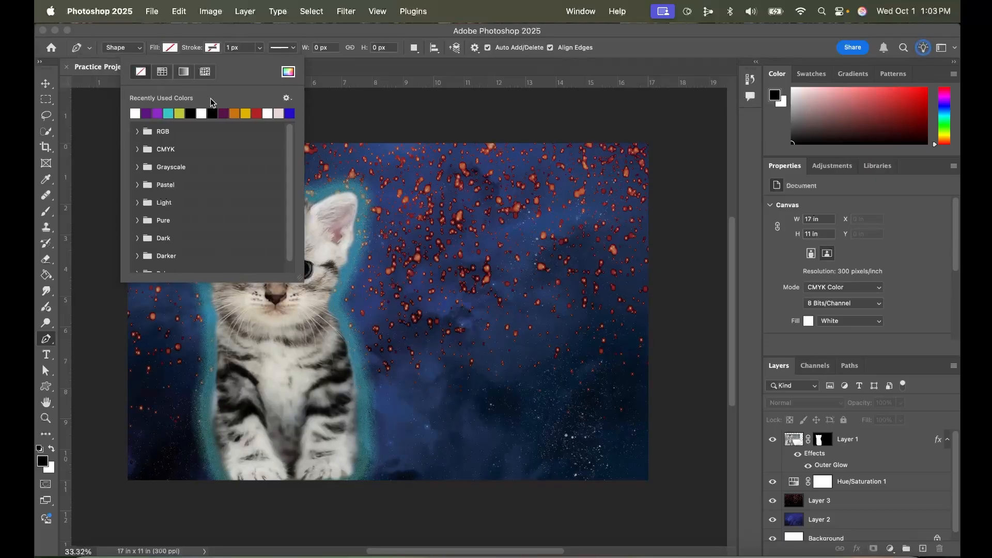
{"action": "left_click", "coordinate": [246, 113]}
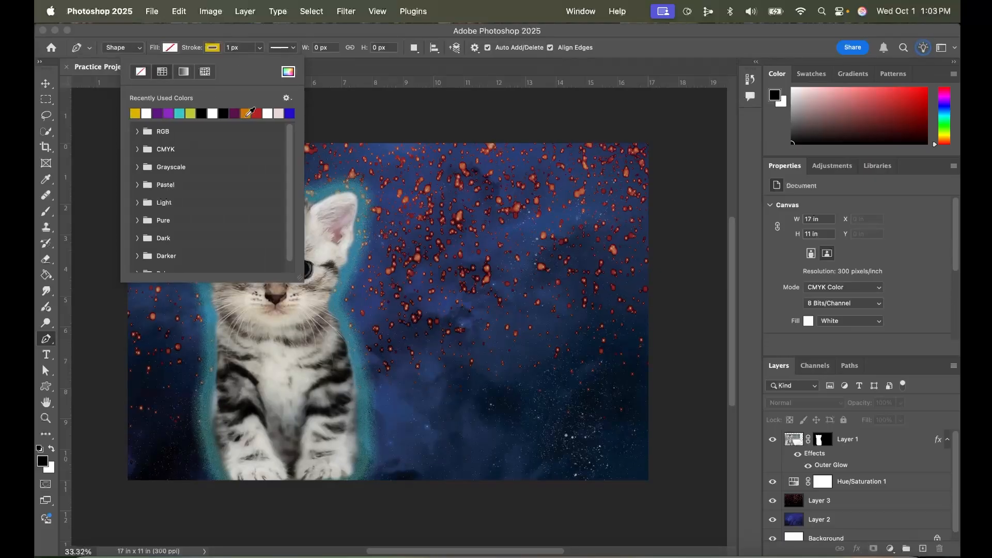
{"action": "left_click", "coordinate": [260, 48]}
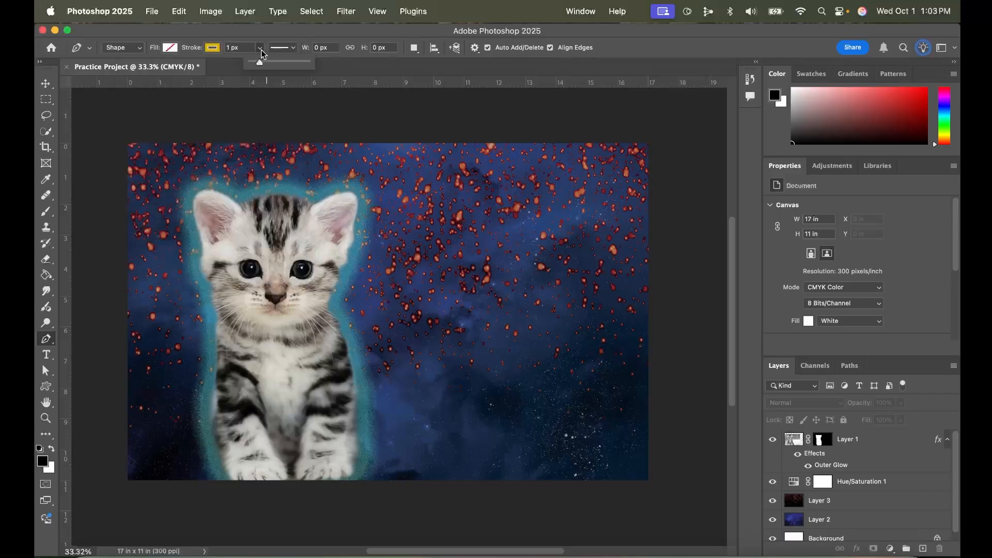
{"action": "left_click_drag", "start_coordinate": [262, 65], "coordinate": [261, 64]}
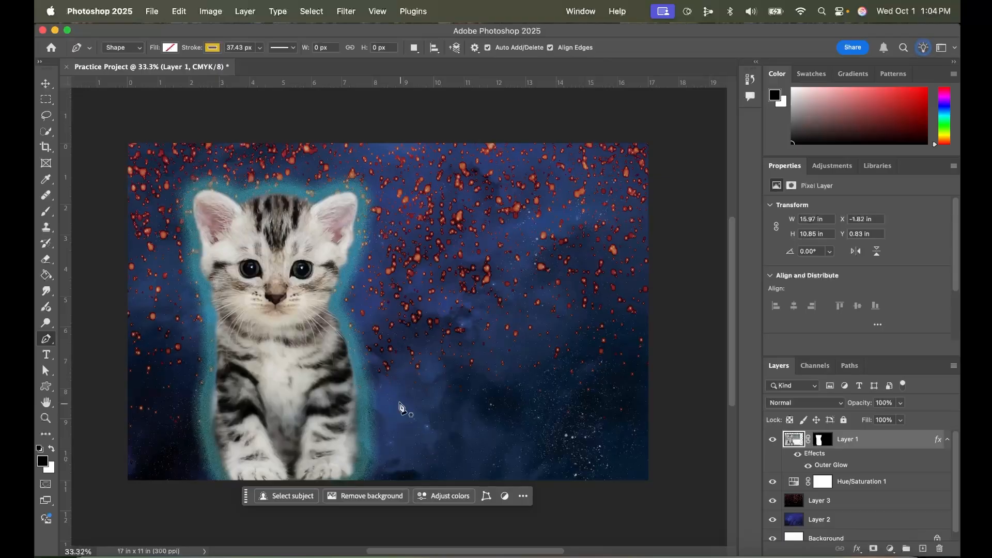
- Draw a closed, straight-sided shape with six corners to the right of the kitten, about 1818 by 2360 px
{"action": "left_click", "coordinate": [406, 437]}
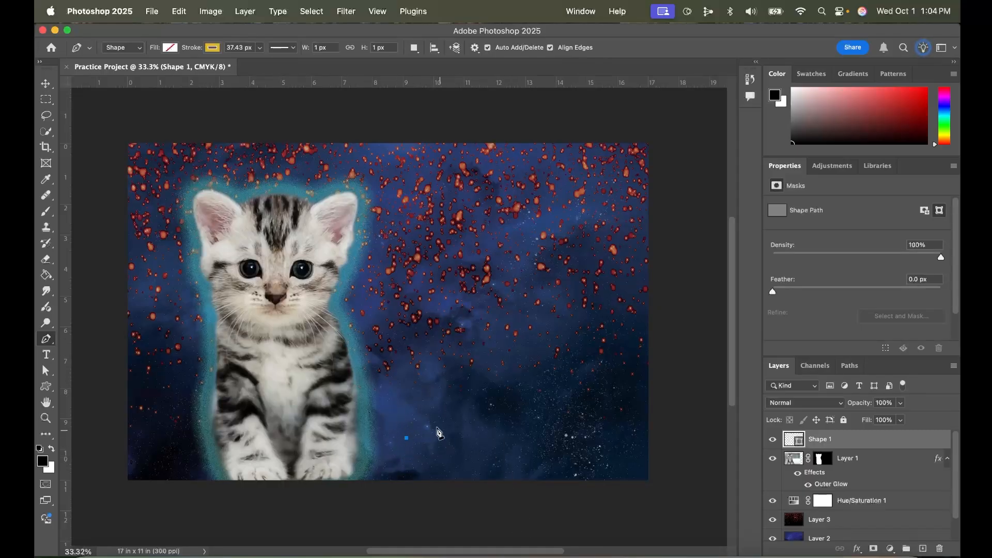
{"action": "left_click", "coordinate": [362, 313]}
{"action": "left_click", "coordinate": [435, 213]}
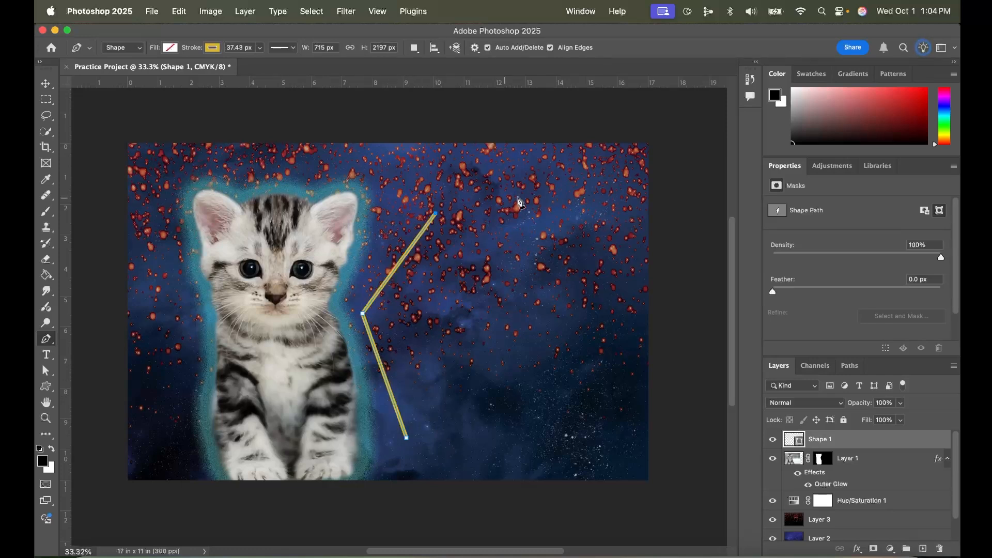
{"action": "left_click", "coordinate": [548, 197]}
{"action": "left_click", "coordinate": [535, 316]}
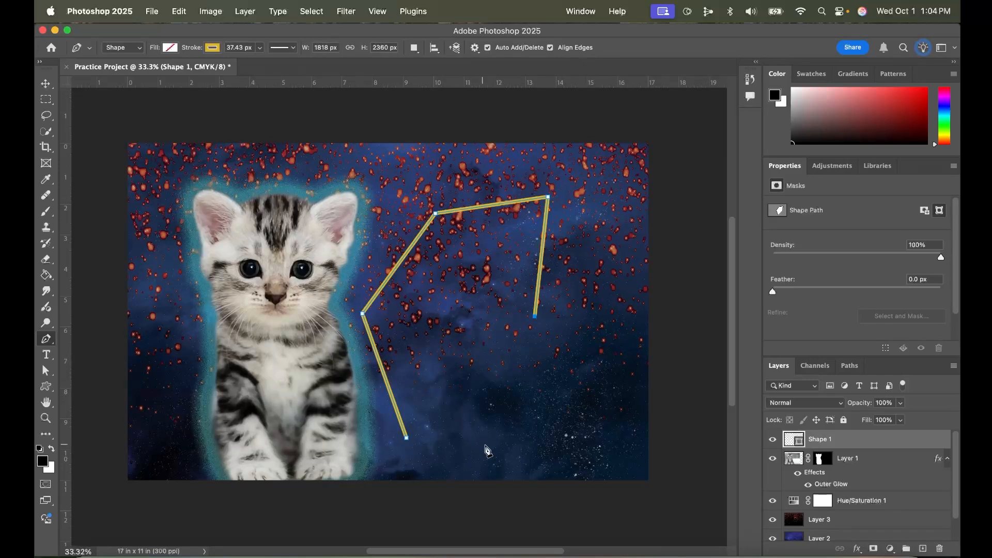
{"action": "left_click", "coordinate": [490, 424]}
{"action": "left_click", "coordinate": [407, 438]}
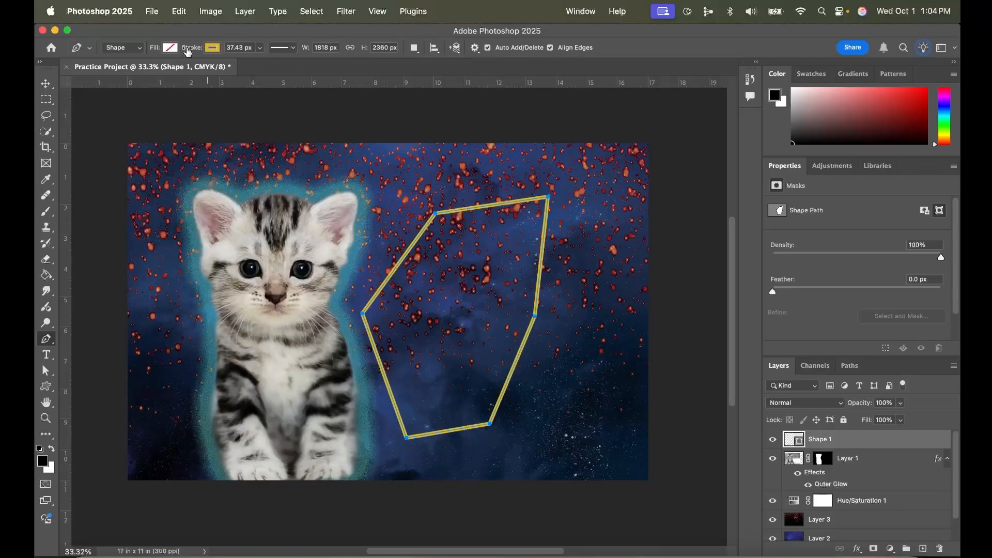
- Fill the six-cornered shape with the dark purple from the recently used colors
{"action": "left_click", "coordinate": [175, 48]}
{"action": "left_click", "coordinate": [191, 114]}
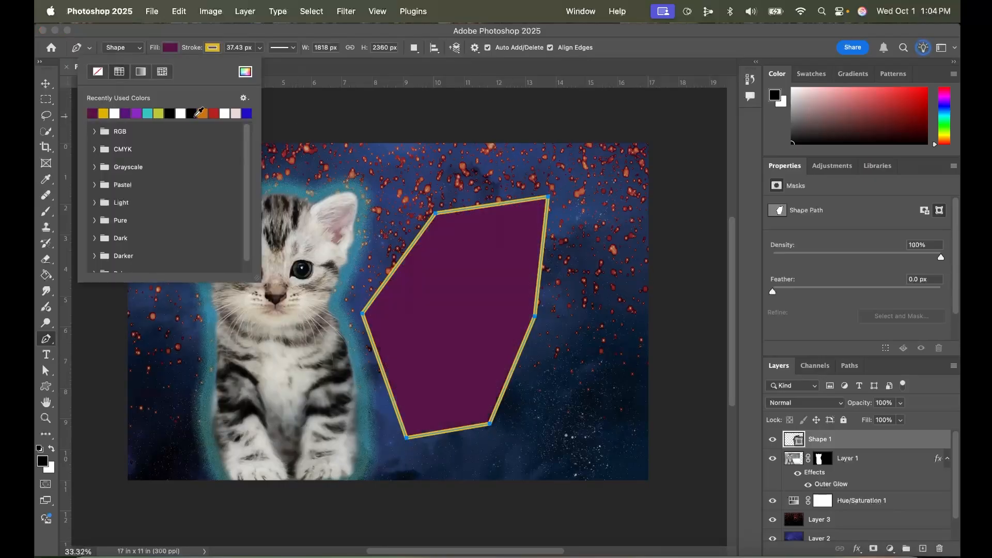
{"action": "left_click", "coordinate": [375, 35]}
- Move the purple shape farther from the kitten and squash its height to about 85%
{"action": "left_click", "coordinate": [45, 83]}
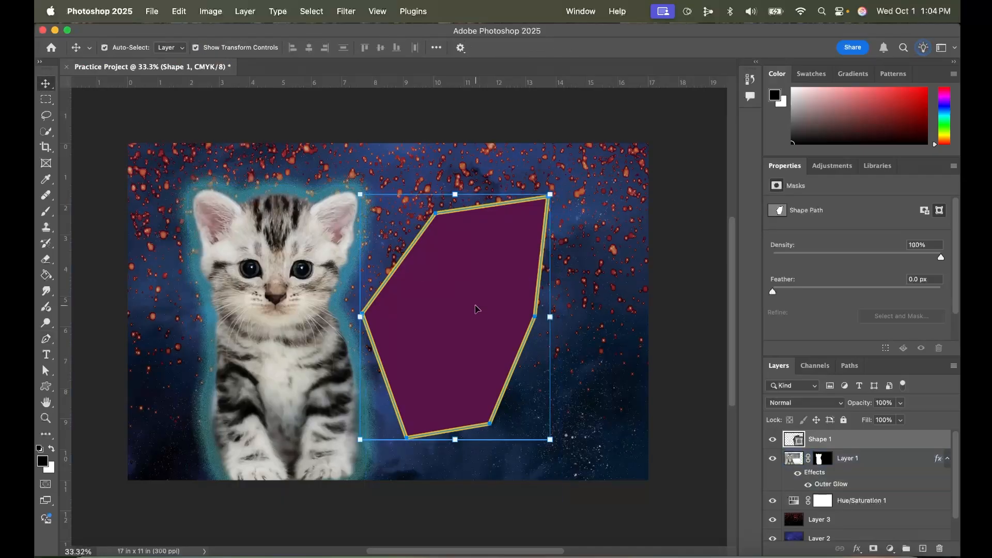
{"action": "left_click_drag", "start_coordinate": [471, 297], "coordinate": [543, 269]}
{"action": "left_click_drag", "start_coordinate": [540, 162], "coordinate": [527, 203]}
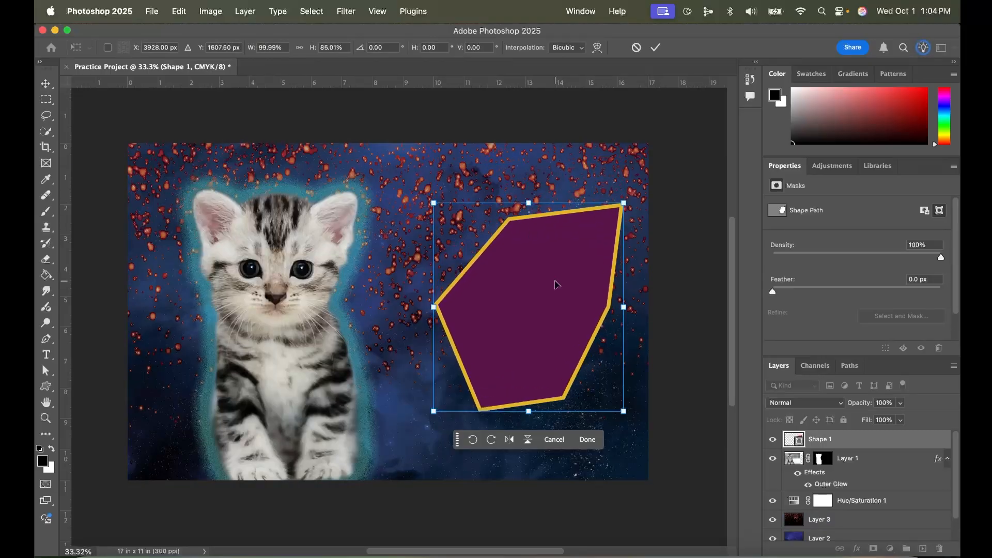
{"action": "left_click_drag", "start_coordinate": [488, 252], "coordinate": [425, 248]}
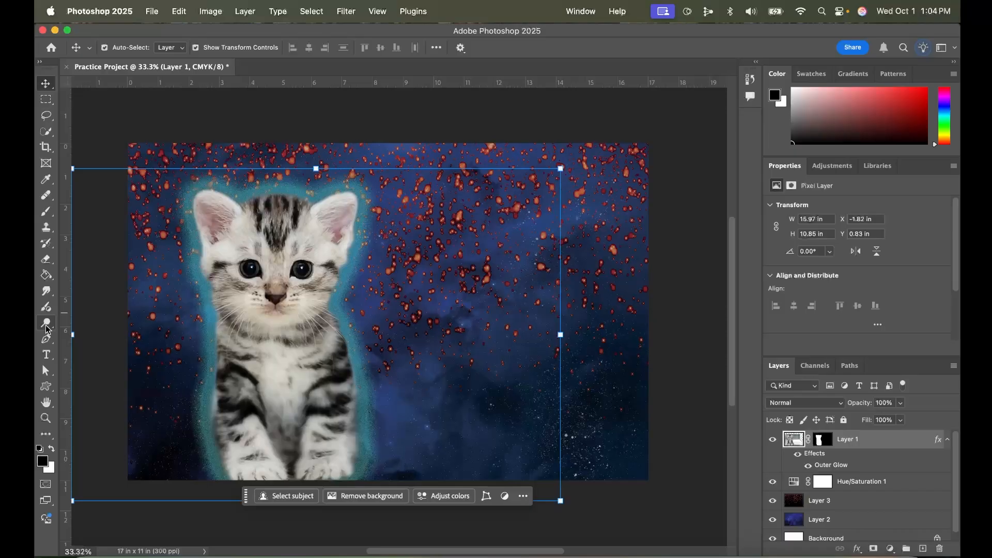
- Draw a closed, curved freeform shape with the Pen tool to the right of the kitten, about 2334 by 2455 px
{"action": "left_click", "coordinate": [46, 340]}
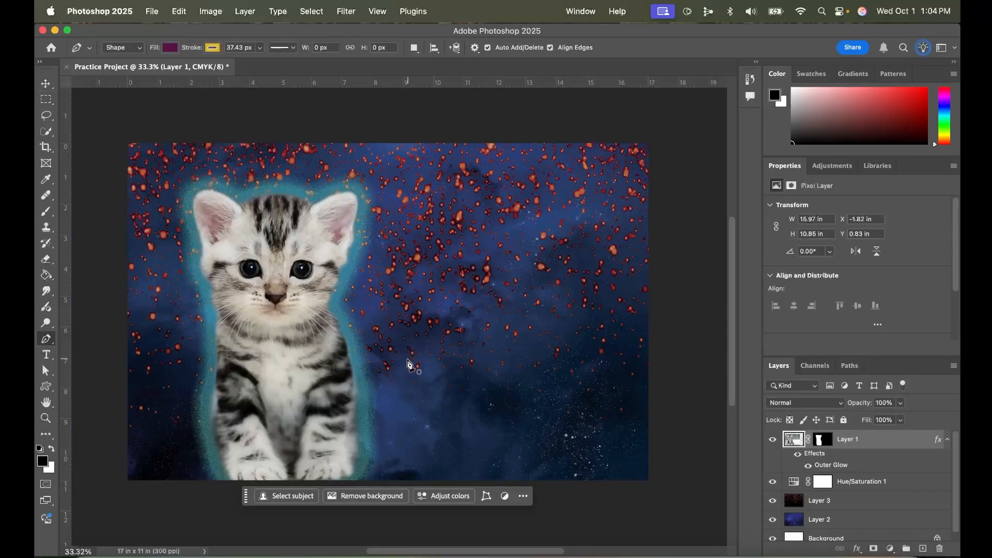
{"action": "left_click", "coordinate": [402, 382]}
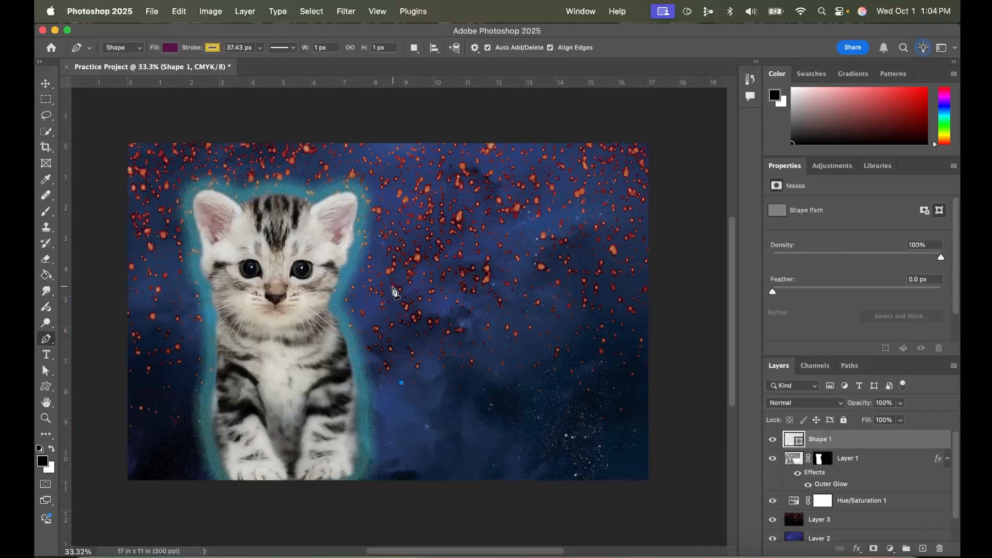
{"action": "left_click", "coordinate": [394, 260]}
{"action": "left_click_drag", "start_coordinate": [395, 261], "coordinate": [430, 225]}
{"action": "left_click_drag", "start_coordinate": [513, 237], "coordinate": [540, 226]}
{"action": "left_click", "coordinate": [597, 181]}
{"action": "left_click_drag", "start_coordinate": [617, 306], "coordinate": [623, 334]}
{"action": "left_click_drag", "start_coordinate": [528, 371], "coordinate": [509, 378]}
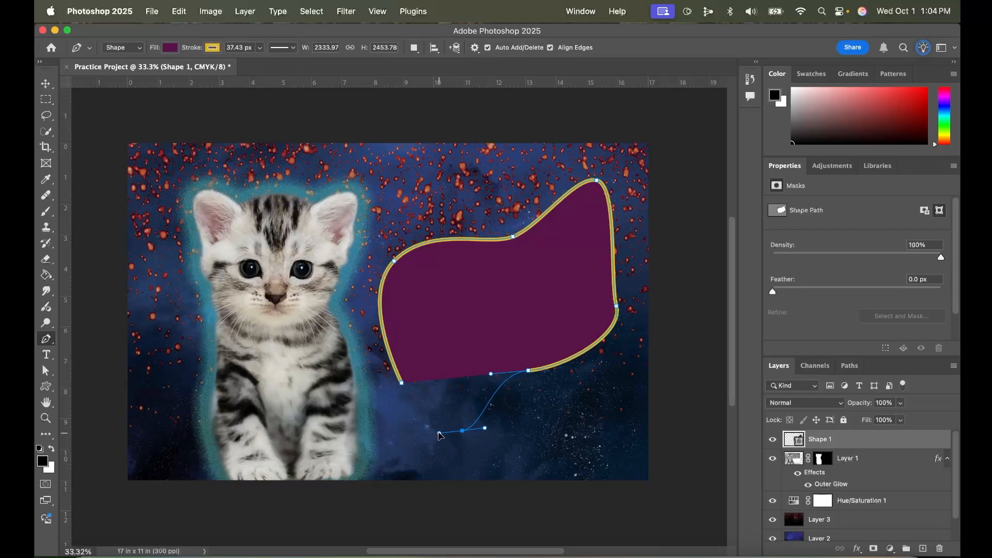
{"action": "left_click_drag", "start_coordinate": [462, 430], "coordinate": [440, 429]}
{"action": "left_click", "coordinate": [401, 383]}
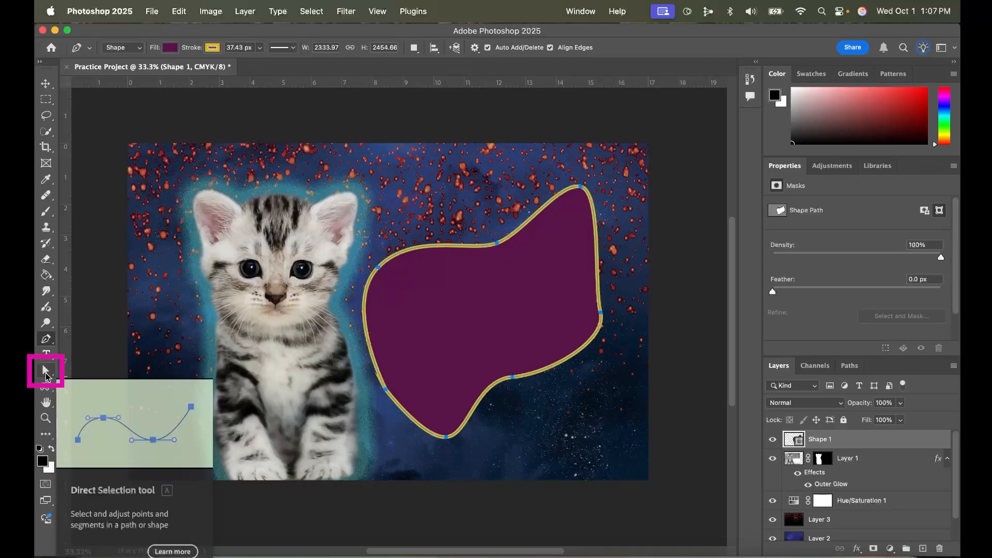
- Reshape the curved shape by adjusting its anchor points and handles with Direct Selection, and move the whole shape away from the kitten
{"action": "left_click", "coordinate": [46, 372]}
{"action": "left_click", "coordinate": [378, 267]}
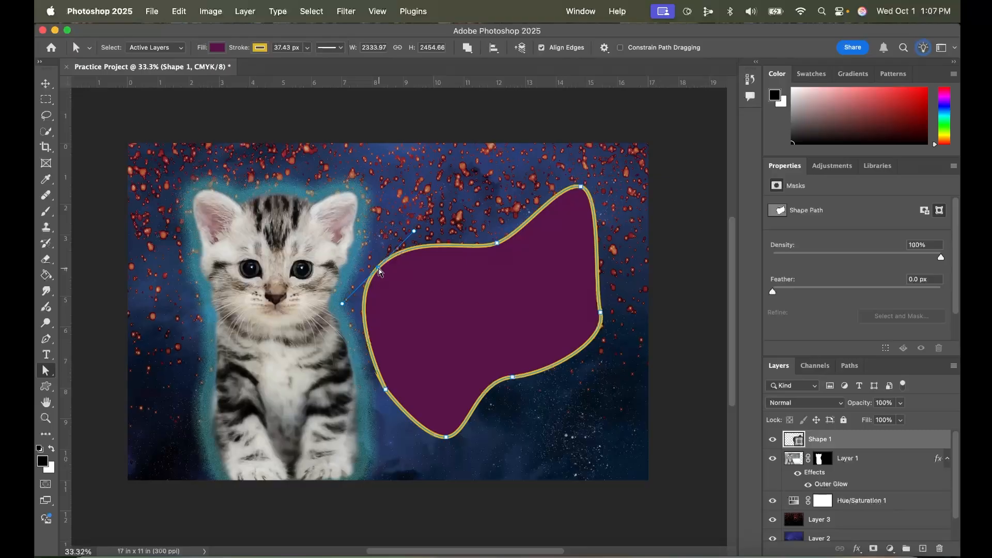
{"action": "mouse_move", "coordinate": [379, 267]}
{"action": "left_mouse_down"}
{"action": "mouse_move", "coordinate": [385, 279]}
{"action": "mouse_move", "coordinate": [376, 278]}
{"action": "left_mouse_up"}
{"action": "left_click_drag", "start_coordinate": [497, 243], "coordinate": [535, 222]}
{"action": "left_click_drag", "start_coordinate": [448, 252], "coordinate": [475, 256]}
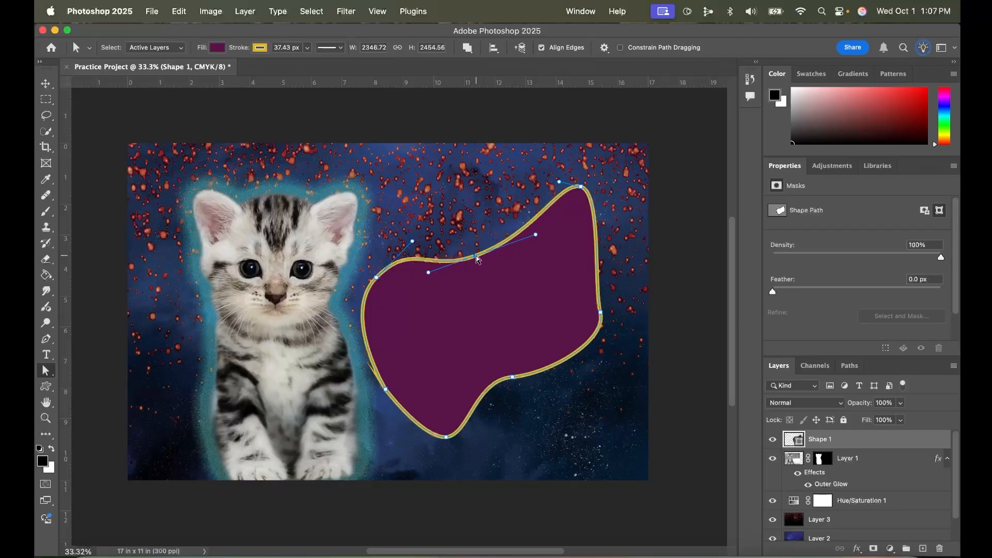
{"action": "left_click_drag", "start_coordinate": [590, 366], "coordinate": [588, 362]}
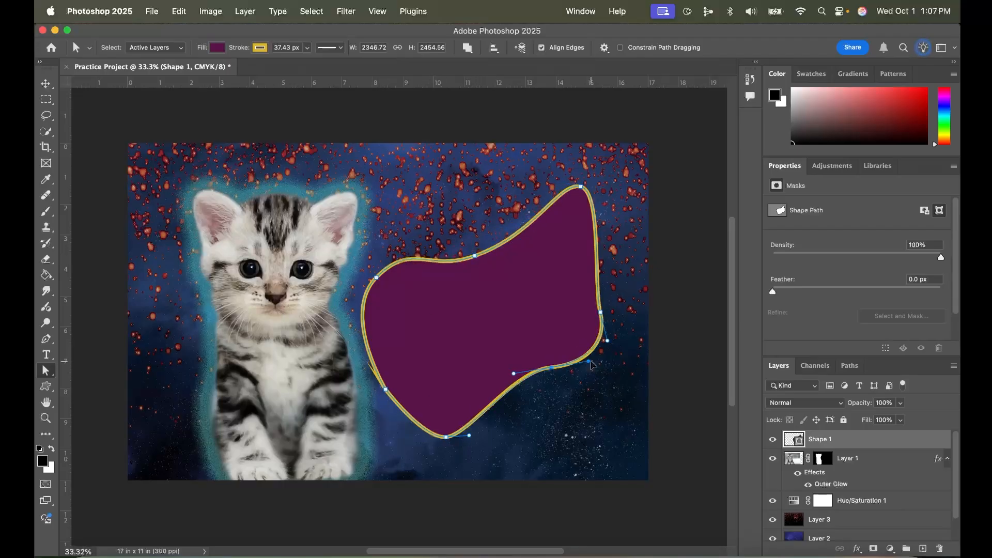
{"action": "left_click", "coordinate": [44, 85]}
{"action": "left_click_drag", "start_coordinate": [519, 339], "coordinate": [554, 321]}
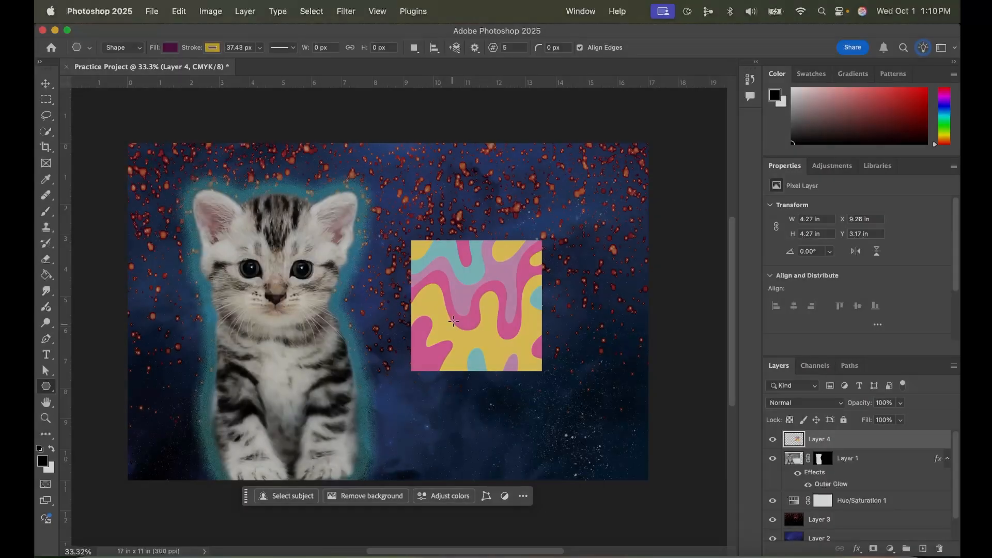
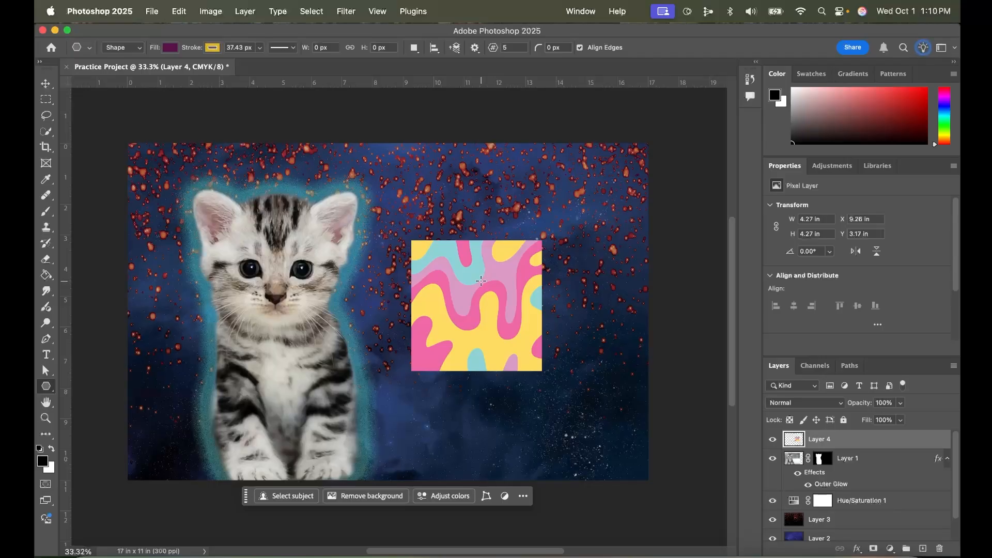
- Move the colorful pattern square farther from the kitten, to about X 10.21 in and Y 3.02 in
{"action": "key", "text": "v"}
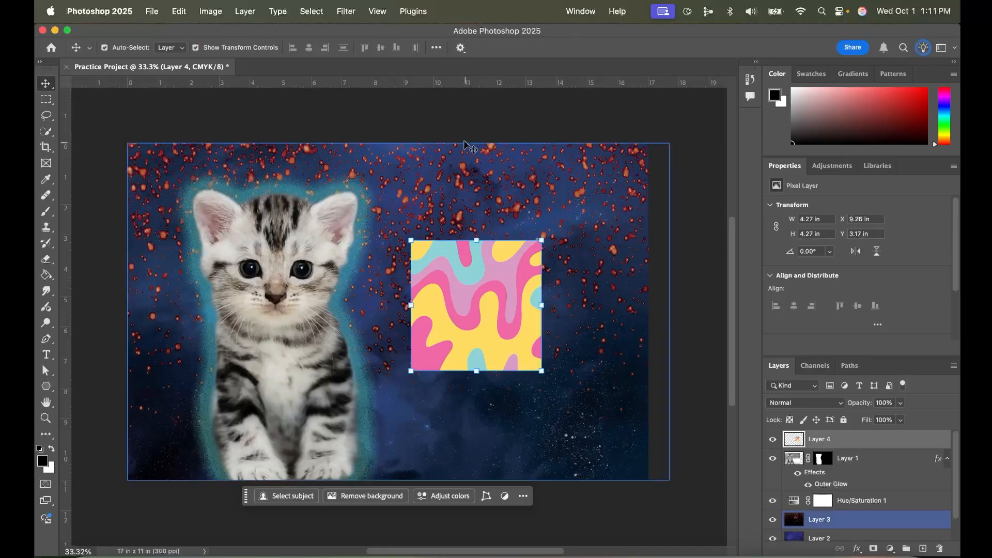
{"action": "left_click", "coordinate": [464, 306]}
{"action": "left_click_drag", "start_coordinate": [463, 306], "coordinate": [493, 301]}
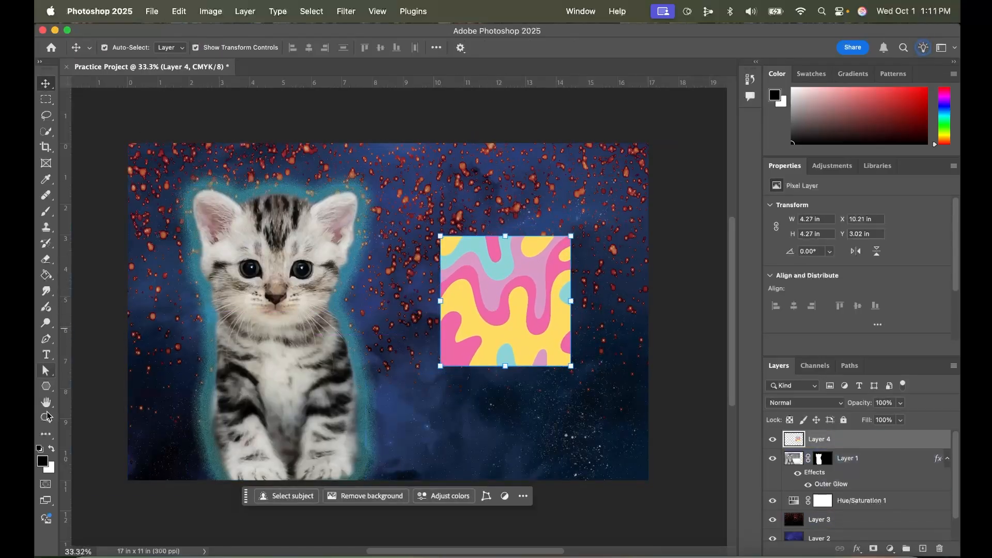
- Draw a six-sided polygon over the pattern square, about 3.67 by 3.18 in
{"action": "left_click", "coordinate": [46, 388]}
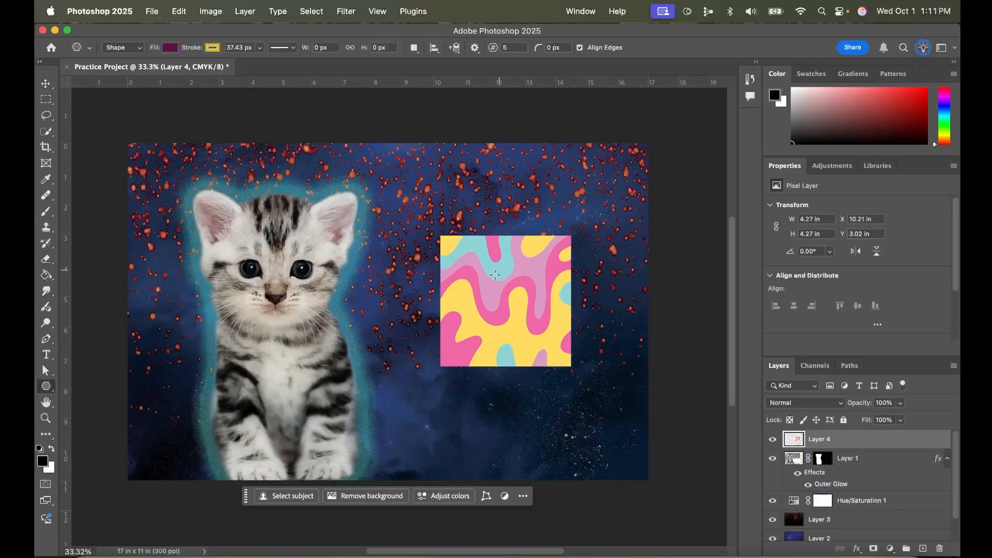
{"action": "left_click_drag", "start_coordinate": [455, 246], "coordinate": [555, 355]}
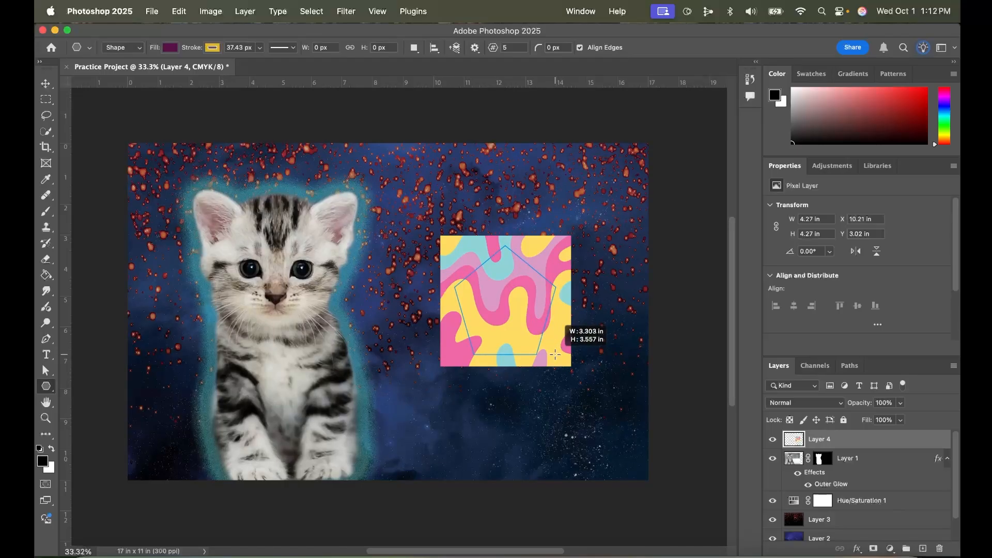
{"action": "key", "text": "Up"}
{"action": "left_click_drag", "start_coordinate": [555, 355], "coordinate": [562, 358]}
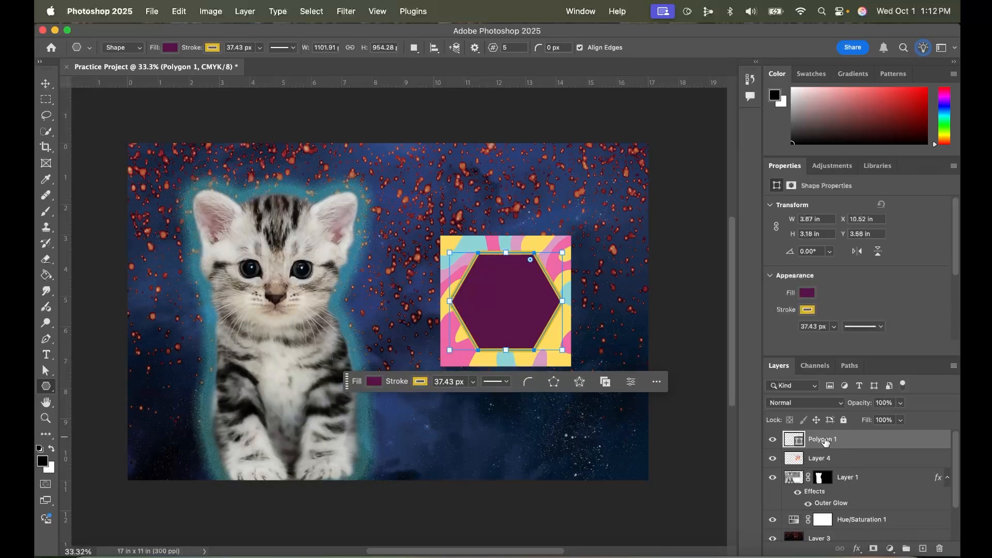
- Place the Polygon 1 layer below Layer 4 and clip the pattern on Layer 4 to the hexagon with a clipping mask
{"action": "left_click_drag", "start_coordinate": [825, 442], "coordinate": [828, 464]}
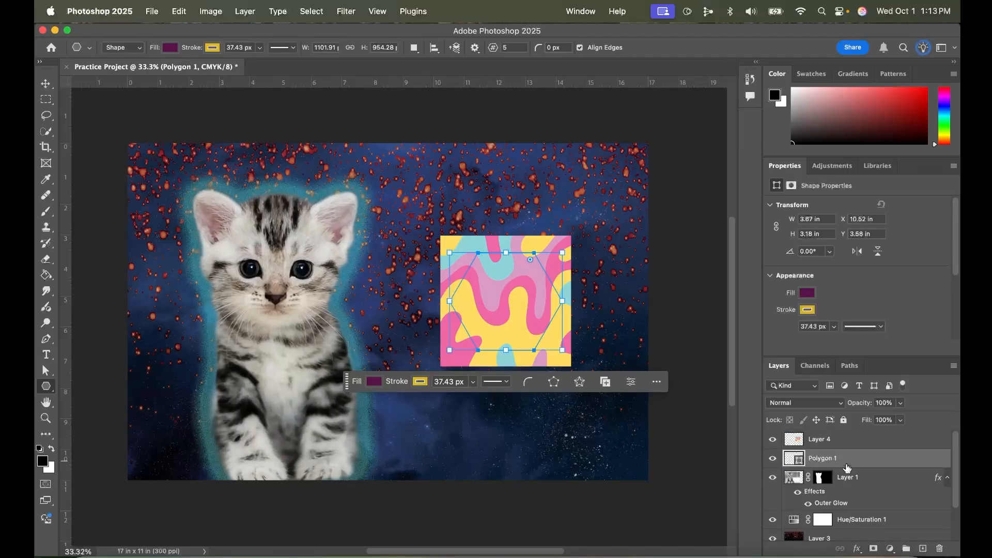
{"action": "left_click", "coordinate": [821, 439]}
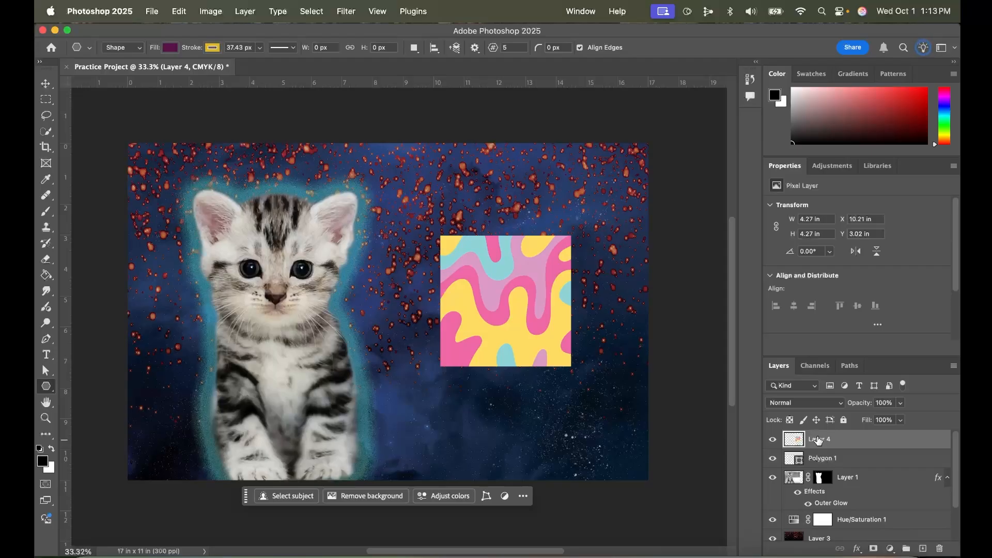
{"action": "right_click", "coordinate": [818, 440]}
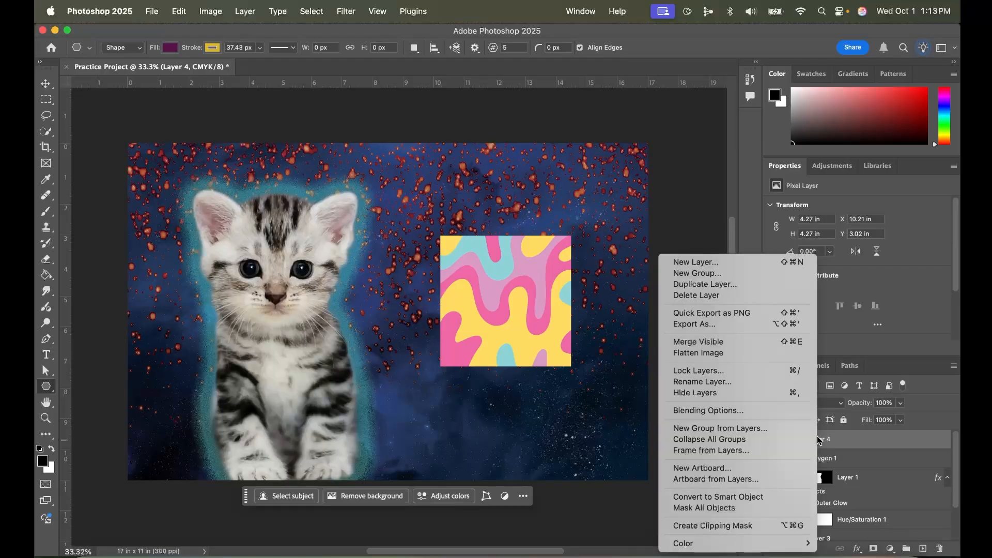
{"action": "left_click", "coordinate": [742, 531]}
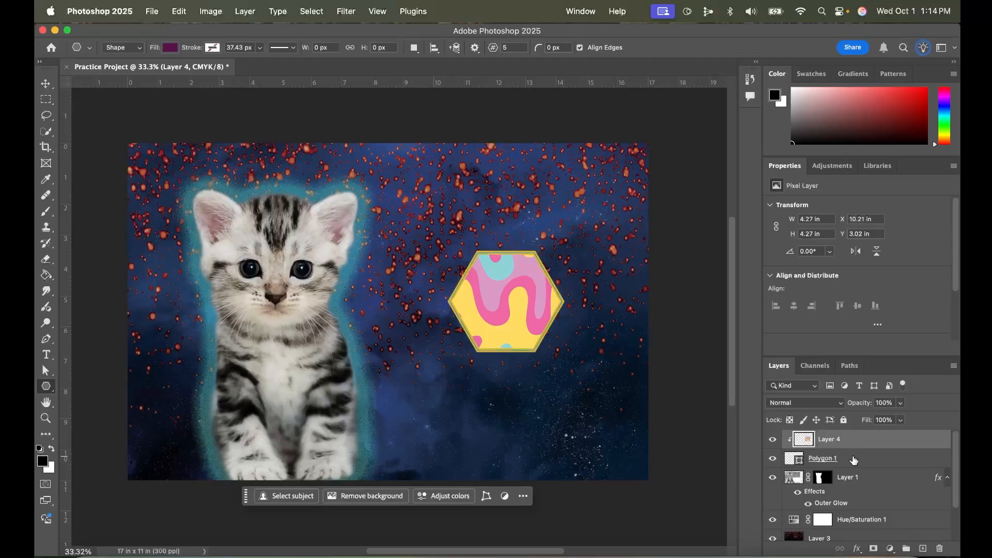
- Remove the stroke from the Polygon 1 hexagon by setting it to no color
{"action": "left_click", "coordinate": [853, 459]}
{"action": "left_click", "coordinate": [418, 384]}
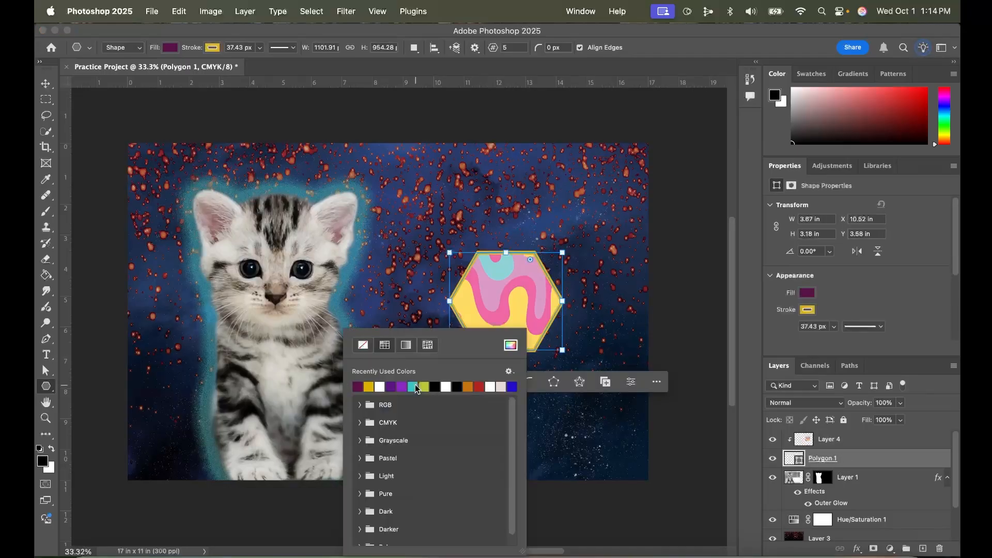
{"action": "left_click", "coordinate": [363, 345]}
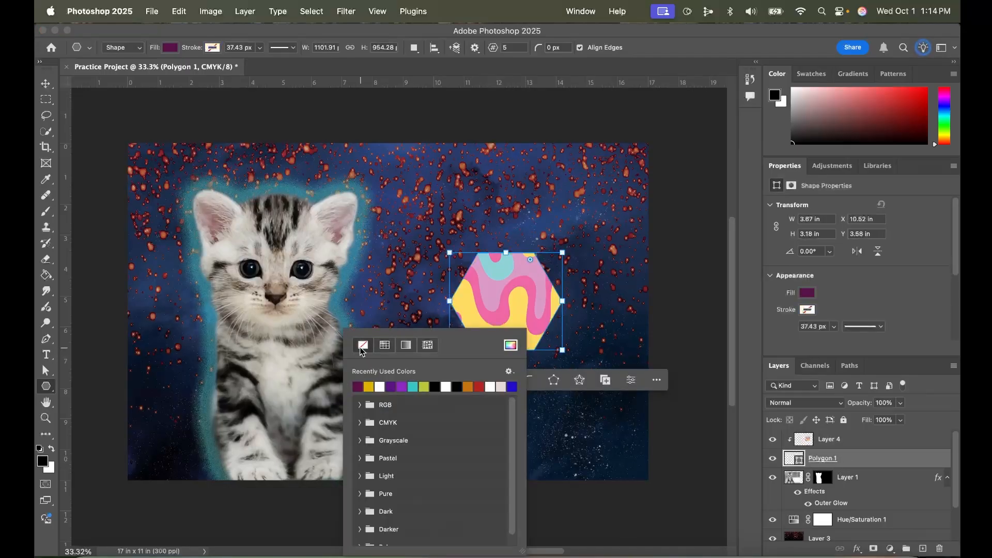
{"action": "left_click", "coordinate": [755, 300]}
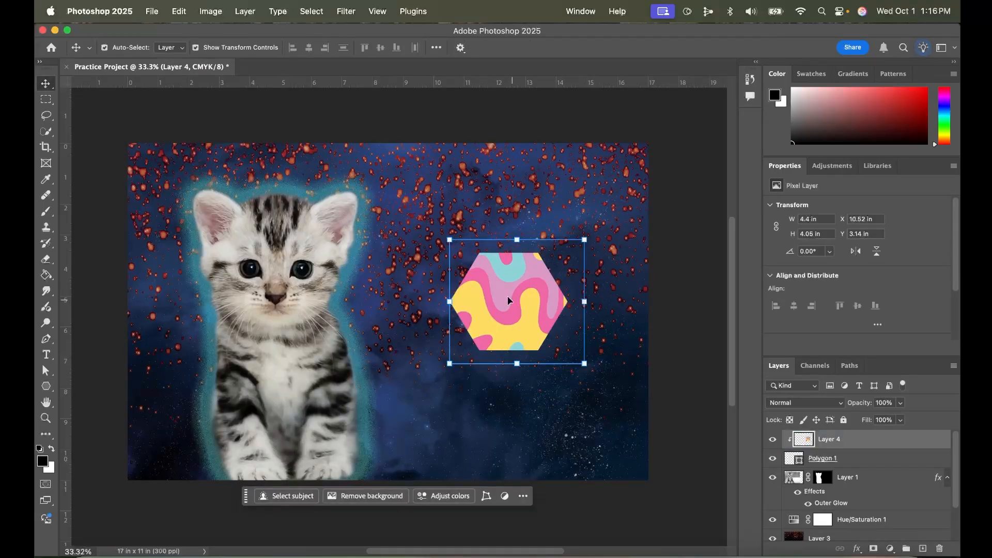
- Shift the clipped pattern to about X 10.24 in and Y 3.14 in, and narrow the Polygon 1 hexagon to about 3.63 in wide
{"action": "mouse_move", "coordinate": [508, 304]}
{"action": "left_mouse_down"}
{"action": "mouse_move", "coordinate": [536, 293]}
{"action": "mouse_move", "coordinate": [476, 375]}
{"action": "mouse_move", "coordinate": [463, 281]}
{"action": "mouse_move", "coordinate": [503, 309]}
{"action": "left_mouse_up"}
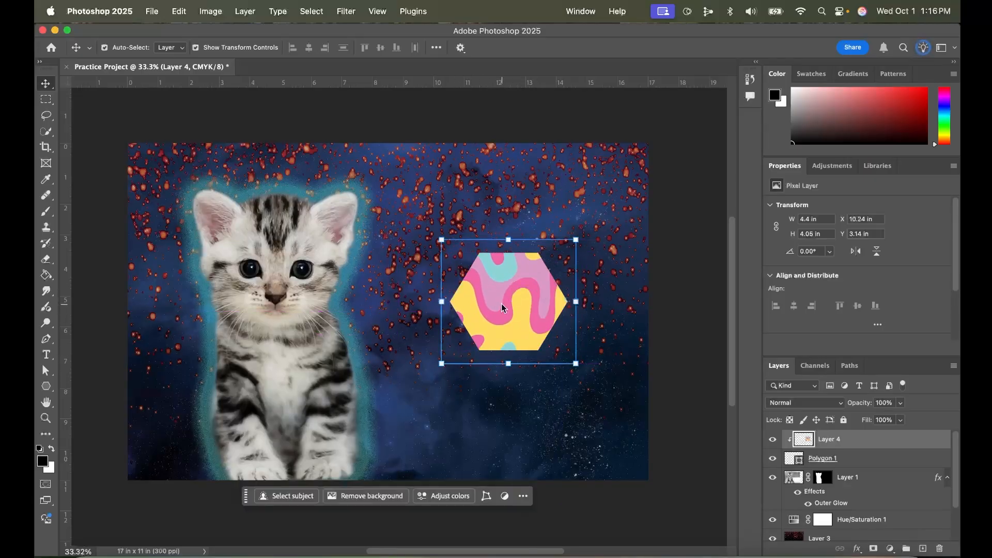
{"action": "left_click", "coordinate": [860, 462]}
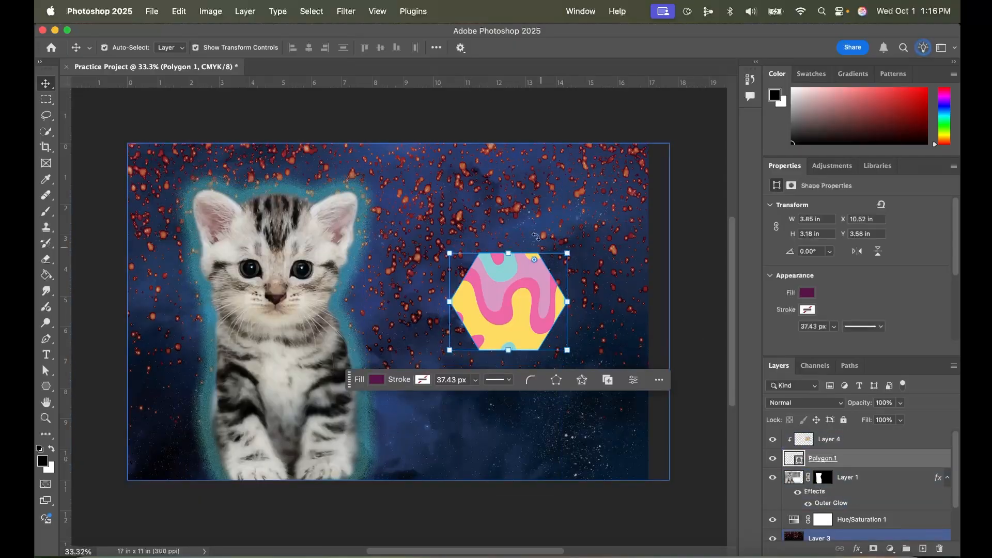
{"action": "mouse_move", "coordinate": [567, 302]}
{"action": "left_mouse_down"}
{"action": "mouse_move", "coordinate": [610, 301]}
{"action": "mouse_move", "coordinate": [547, 300]}
{"action": "mouse_move", "coordinate": [582, 302]}
{"action": "mouse_move", "coordinate": [563, 295]}
{"action": "left_mouse_up"}
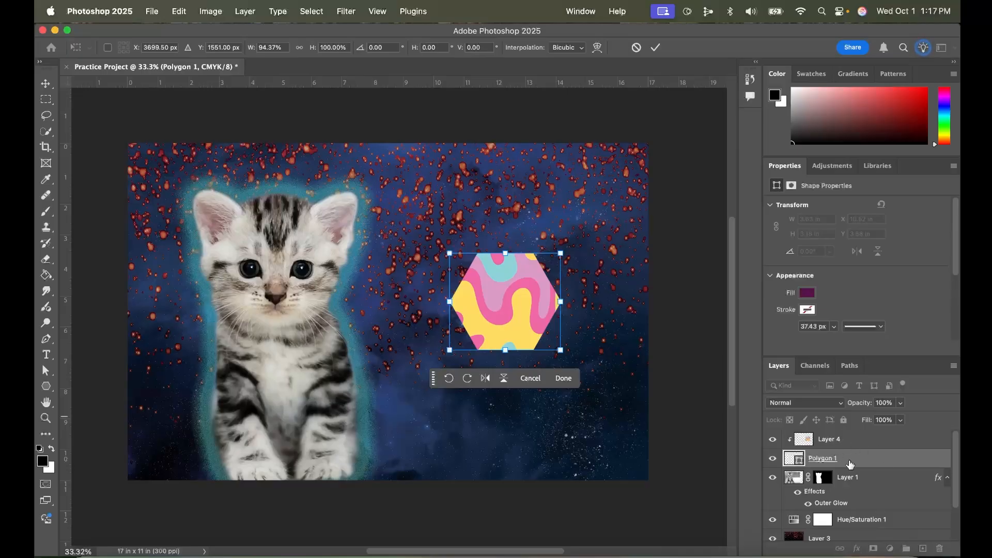
{"action": "key", "text": "Return"}
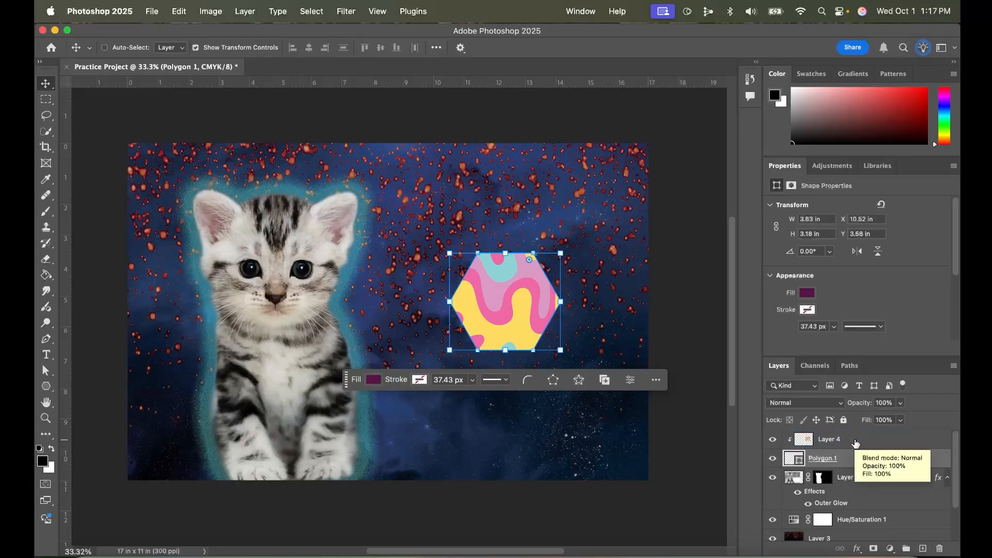
- Link Layer 4 with Polygon 1 and move the linked hexagon so the pattern sits at about X 9.14 in and Y 2.03 in
{"action": "left_click", "coordinate": [844, 440], "text": "shift"}
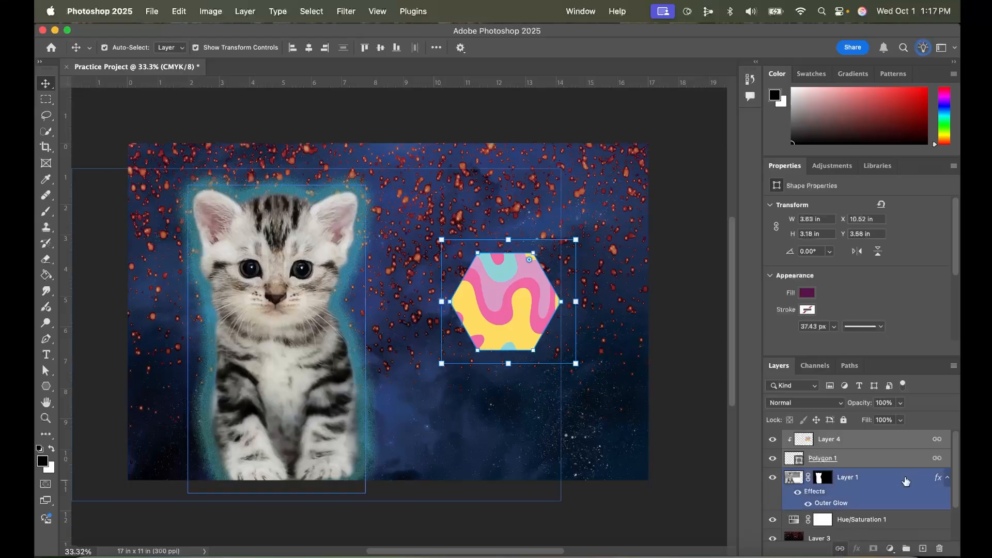
{"action": "left_click", "coordinate": [682, 227]}
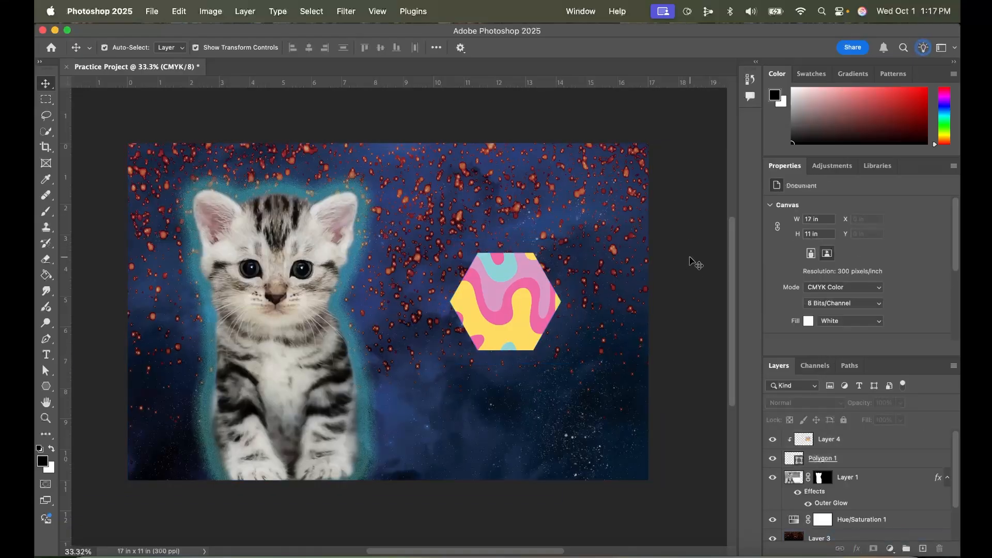
{"action": "left_click", "coordinate": [522, 304]}
{"action": "left_click_drag", "start_coordinate": [521, 305], "coordinate": [501, 276]}
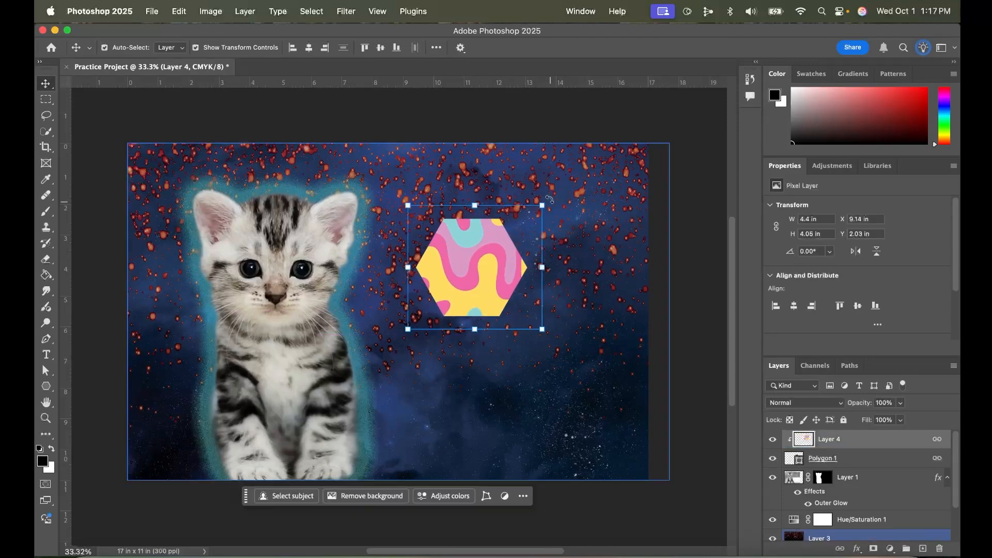
- Enlarge the linked pattern and hexagon until the pattern is about 7.19 by 6.44 in, and place them over the kitten's head
{"action": "left_click_drag", "start_coordinate": [543, 205], "coordinate": [585, 169]}
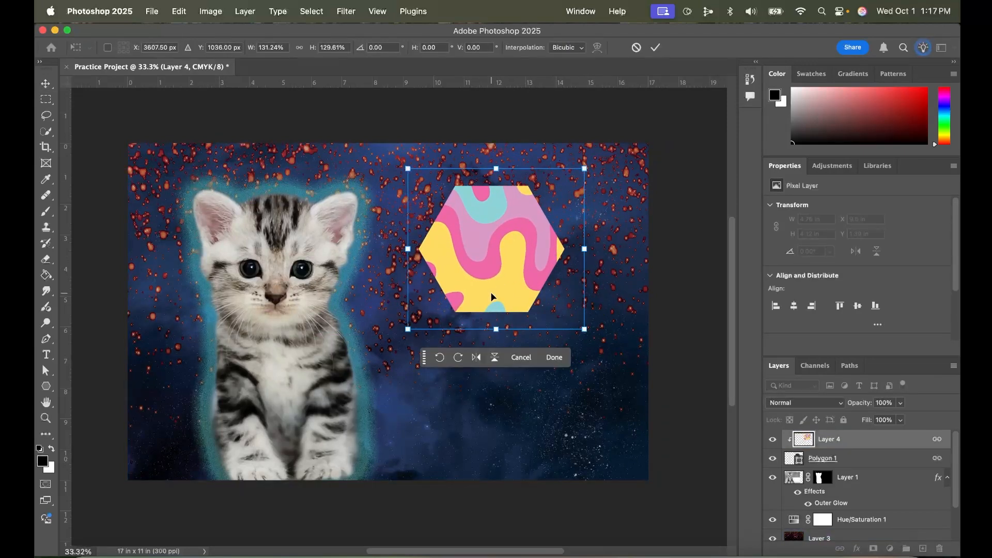
{"action": "left_click_drag", "start_coordinate": [408, 329], "coordinate": [364, 365]}
{"action": "mouse_move", "coordinate": [510, 242]}
{"action": "left_mouse_down"}
{"action": "mouse_move", "coordinate": [483, 249]}
{"action": "mouse_move", "coordinate": [553, 219]}
{"action": "mouse_move", "coordinate": [535, 214]}
{"action": "mouse_move", "coordinate": [505, 247]}
{"action": "left_mouse_up"}
{"action": "left_click_drag", "start_coordinate": [510, 280], "coordinate": [244, 230]}
{"action": "key", "text": "Return"}
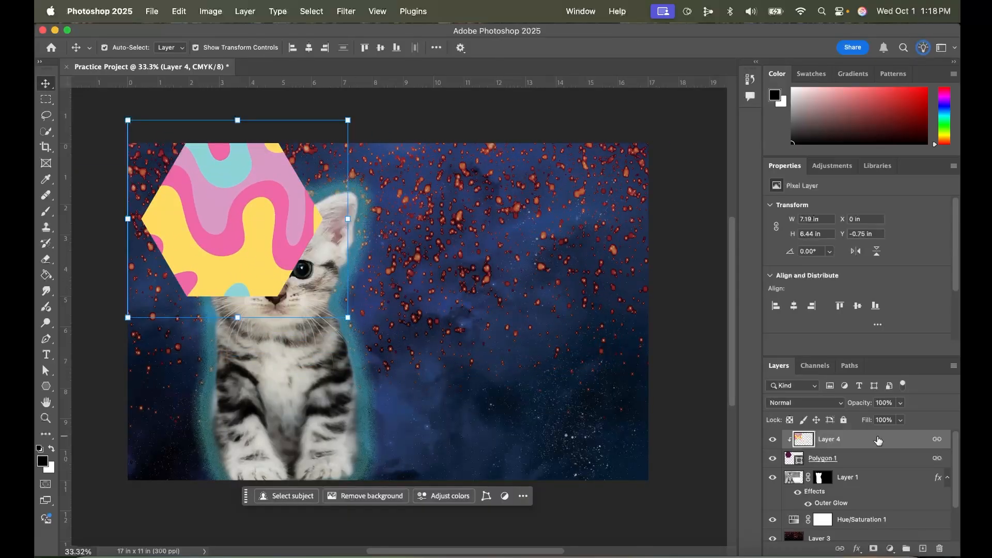
- Try the kitten's Layer 1 above the hexagon layers, and return Layer 4 and Polygon 1 to the top of the stack
{"action": "left_click", "coordinate": [827, 538]}
{"action": "scroll", "coordinate": [853, 537], "scroll_direction": "down", "scroll_amount": 2}
{"action": "scroll", "coordinate": [853, 516], "scroll_direction": "up", "scroll_amount": 2}
{"action": "left_click", "coordinate": [862, 489]}
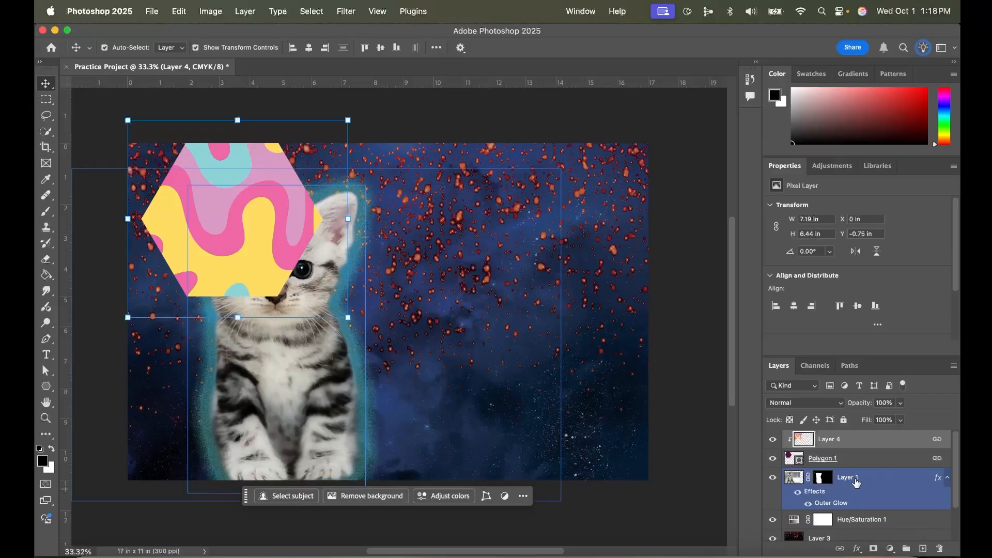
{"action": "left_click_drag", "start_coordinate": [862, 489], "coordinate": [856, 439]}
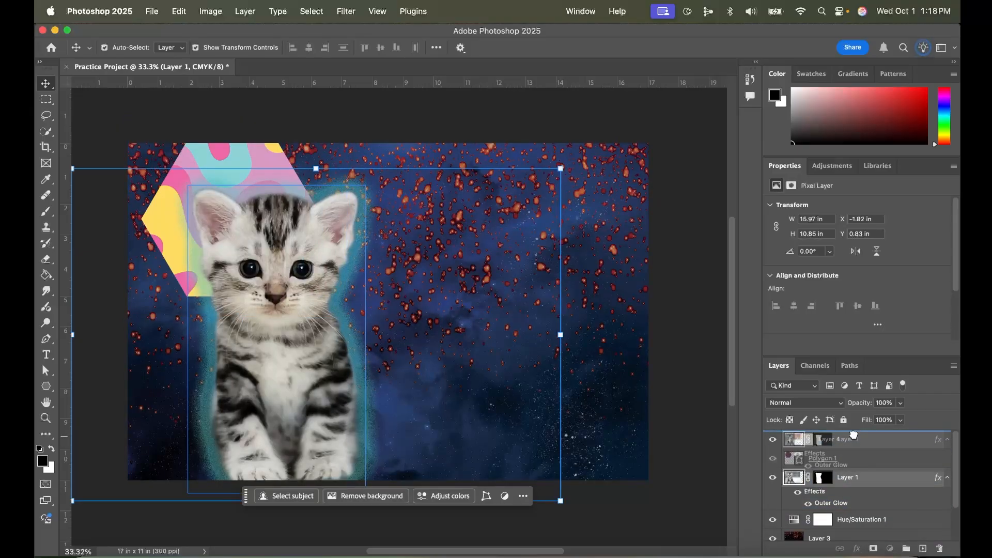
{"action": "left_click", "coordinate": [856, 500]}
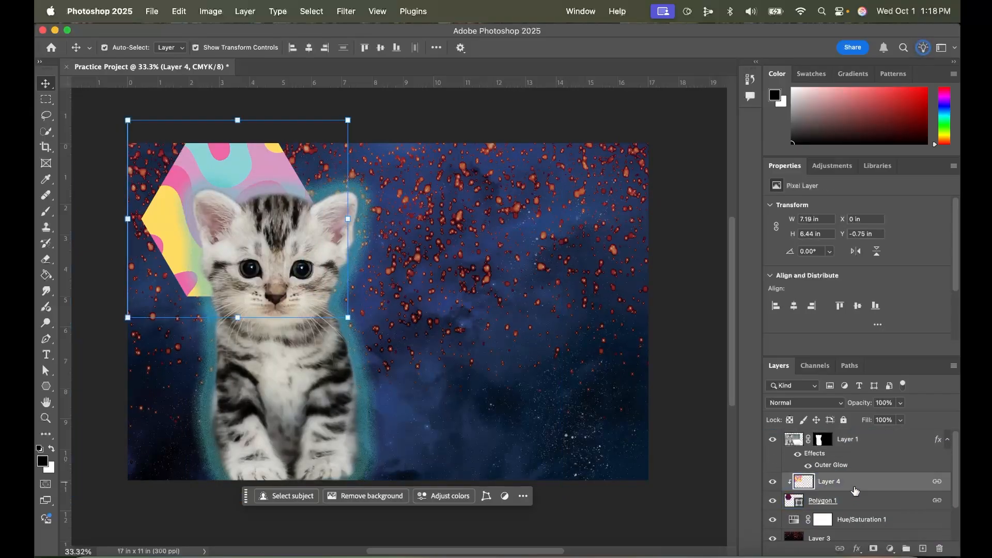
{"action": "left_click_drag", "start_coordinate": [855, 500], "coordinate": [845, 480]}
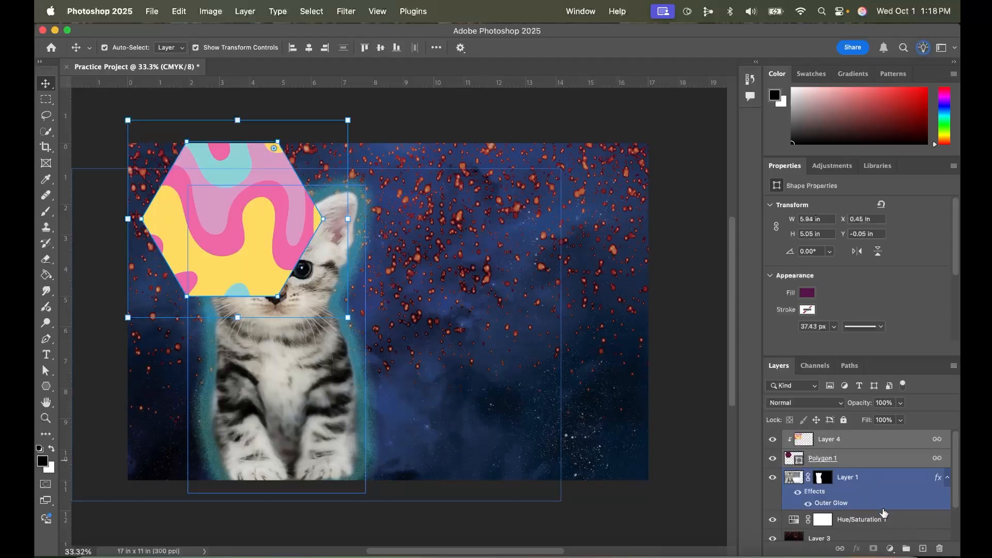
- Merge Layer 4 and Polygon 1 into a single pixel layer
{"action": "left_click", "coordinate": [865, 438]}
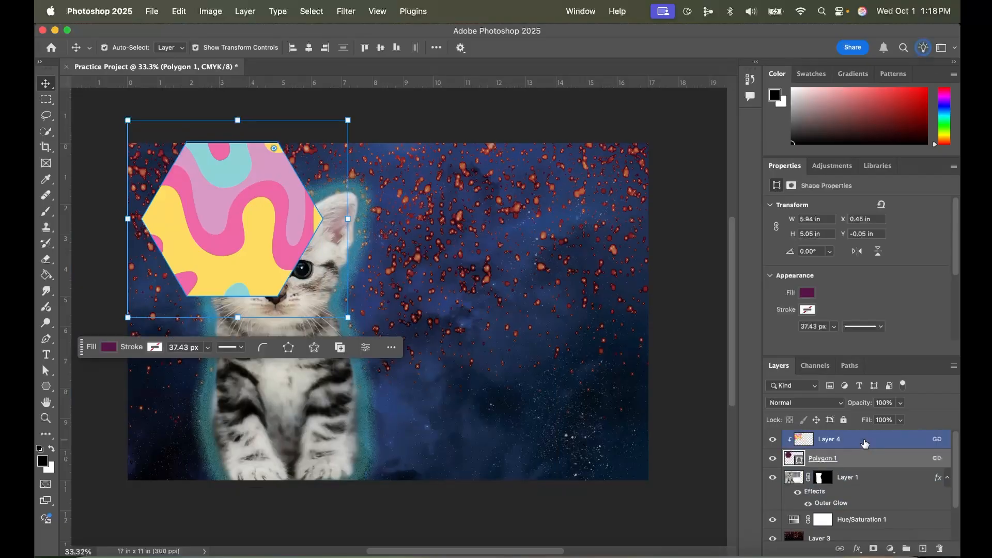
{"action": "left_click", "coordinate": [865, 442], "text": "super"}
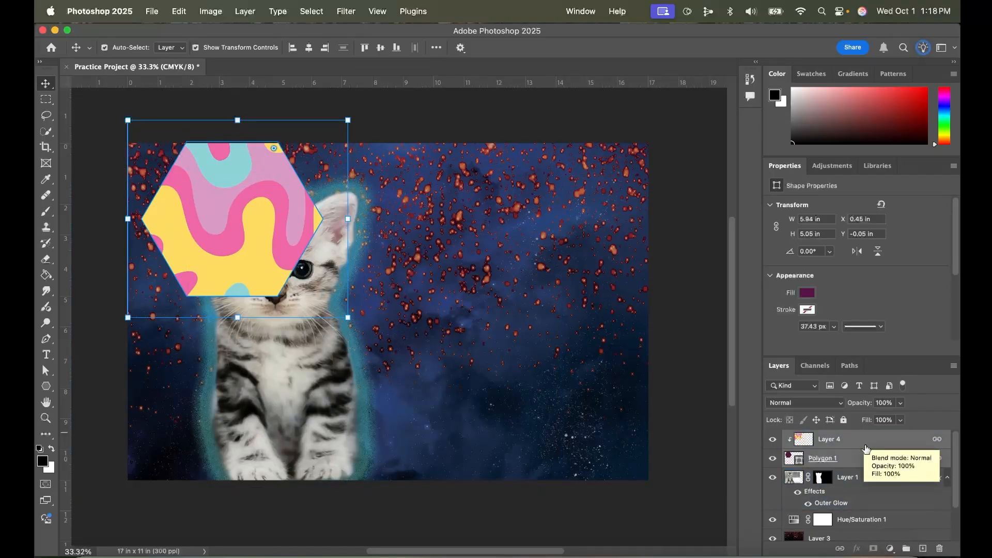
{"action": "right_click", "coordinate": [866, 445]}
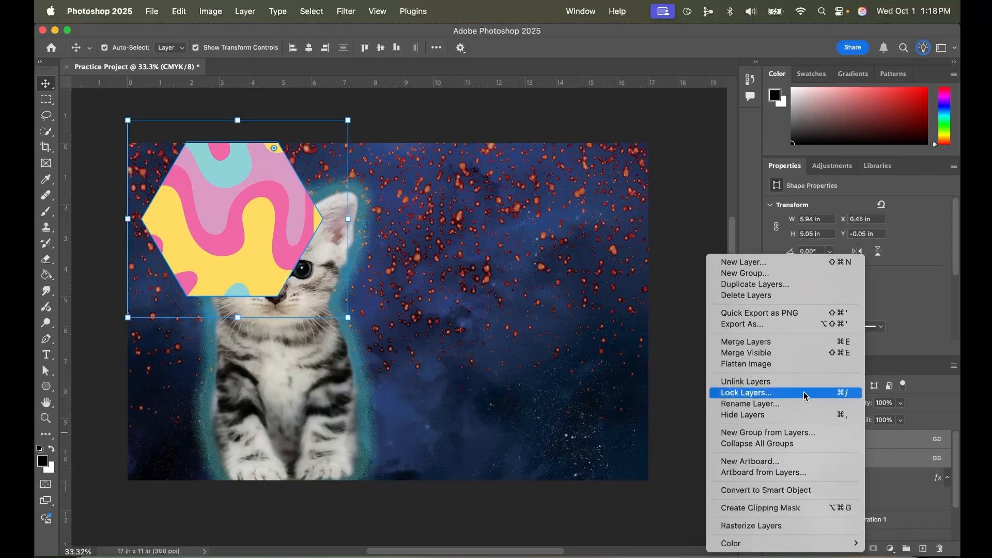
{"action": "left_click", "coordinate": [791, 342]}
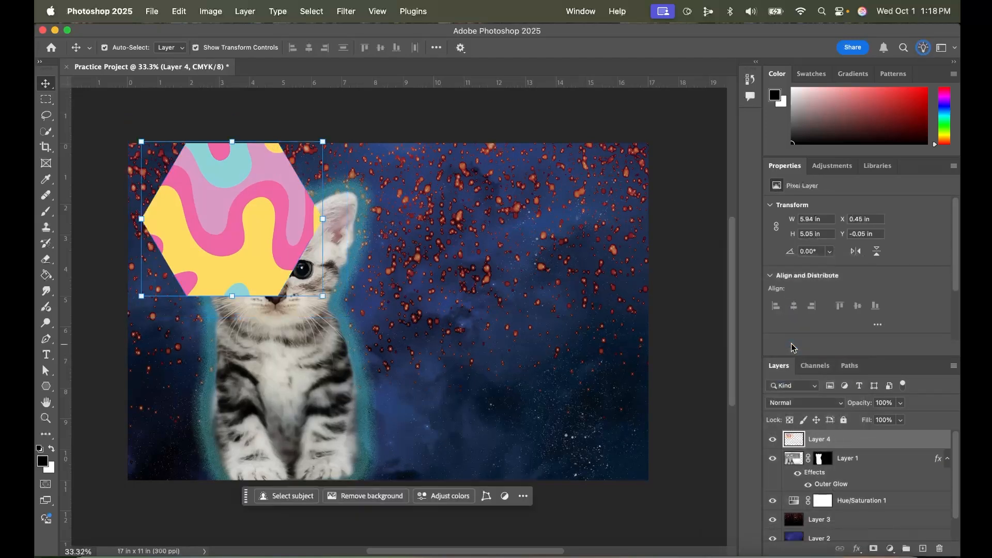
- Move the merged hexagon off the kitten to about X 8.5 in and Y 1.36 in, and shift it somewhat lower
{"action": "left_click", "coordinate": [873, 458]}
{"action": "left_click", "coordinate": [841, 444]}
{"action": "left_click_drag", "start_coordinate": [253, 213], "coordinate": [497, 257]}
{"action": "mouse_move", "coordinate": [819, 439]}
{"action": "left_mouse_down"}
{"action": "mouse_move", "coordinate": [835, 523]}
{"action": "mouse_move", "coordinate": [829, 437]}
{"action": "left_mouse_up"}
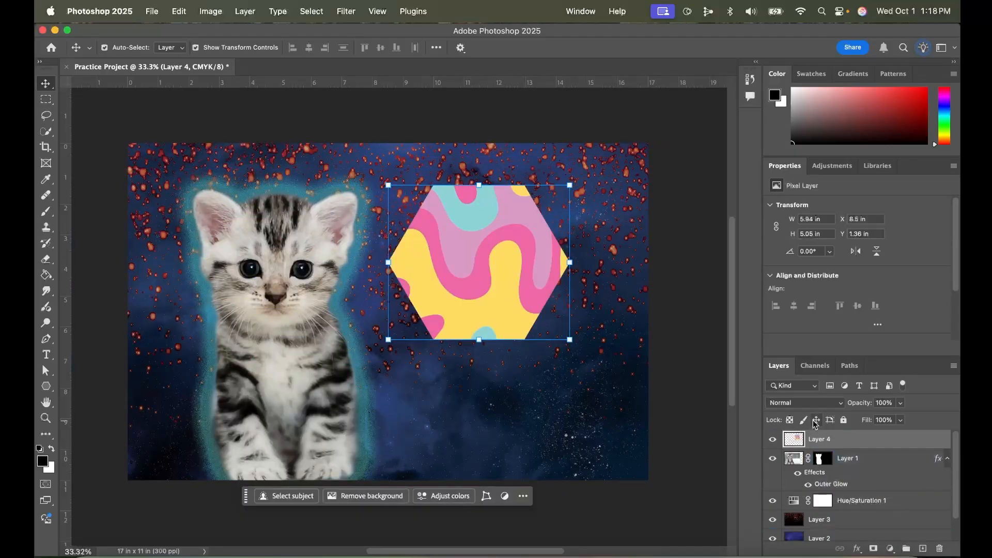
{"action": "left_click", "coordinate": [489, 272]}
{"action": "left_click", "coordinate": [489, 273]}
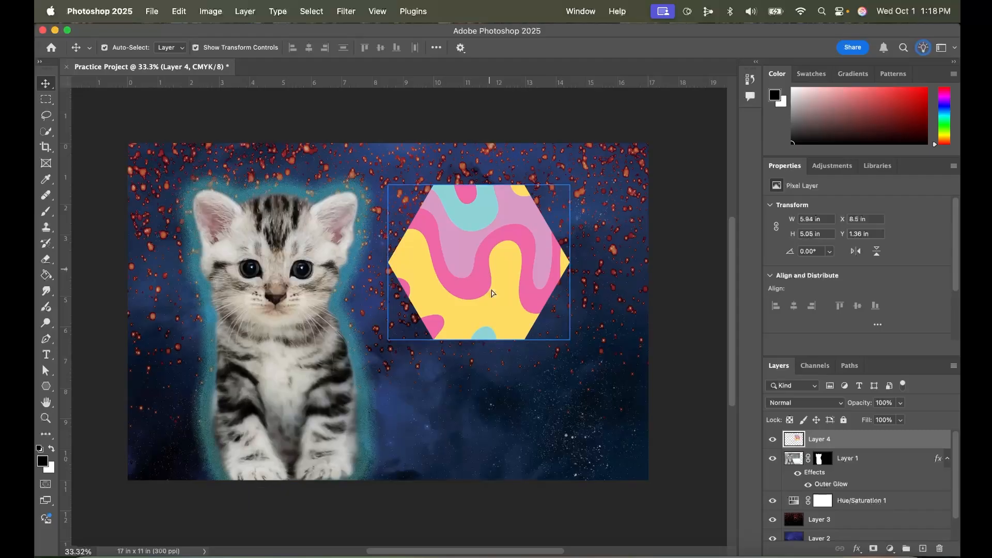
{"action": "left_click_drag", "start_coordinate": [490, 276], "coordinate": [501, 331]}
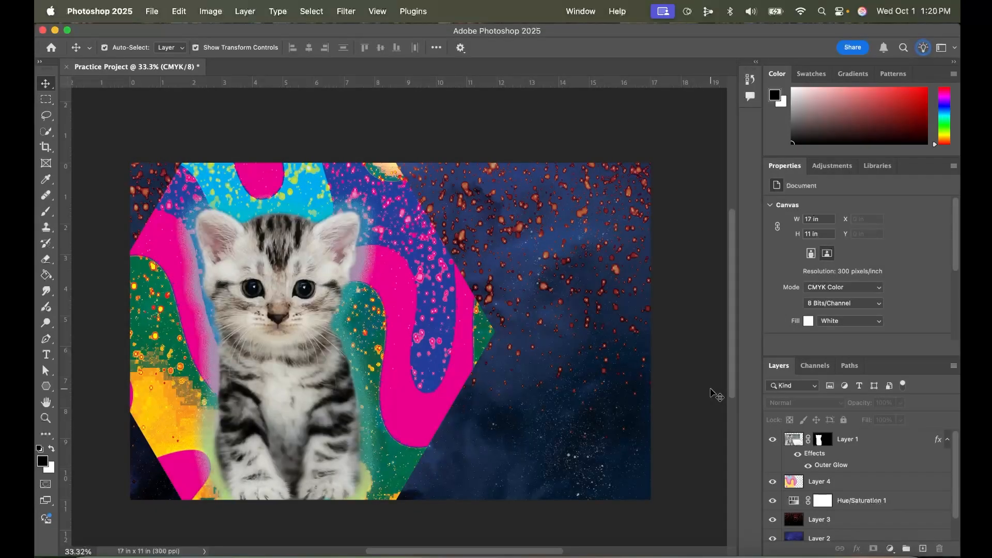
- Add horizontal point text over the upper part of the image reading "Cats!!" with "They are cool!" on a second line
{"action": "key", "text": "t"}
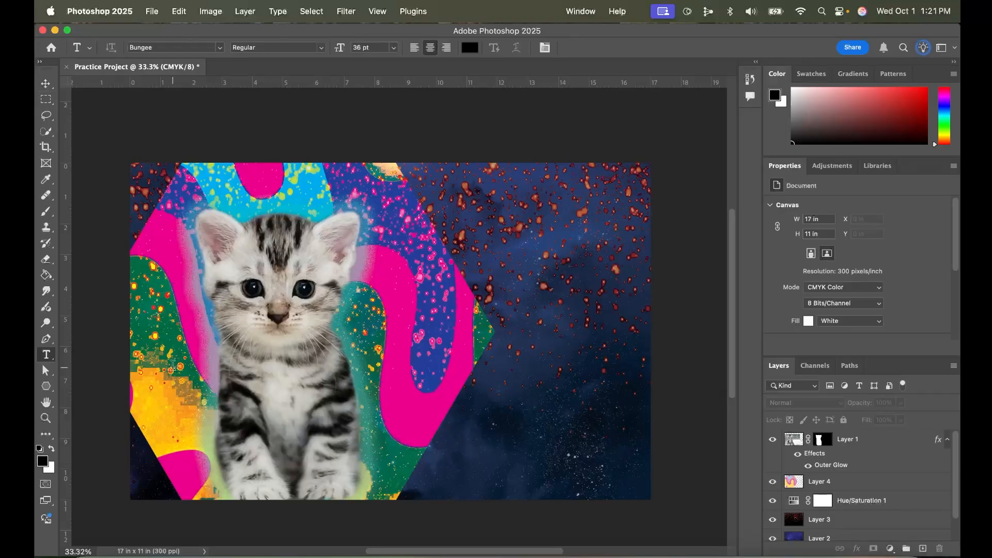
{"action": "left_click", "coordinate": [46, 357]}
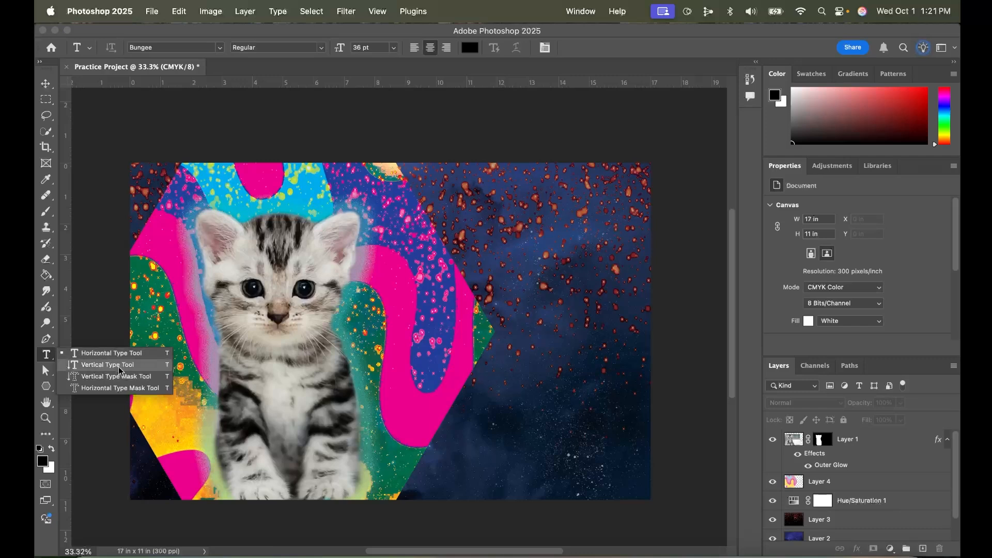
{"action": "left_click", "coordinate": [108, 355]}
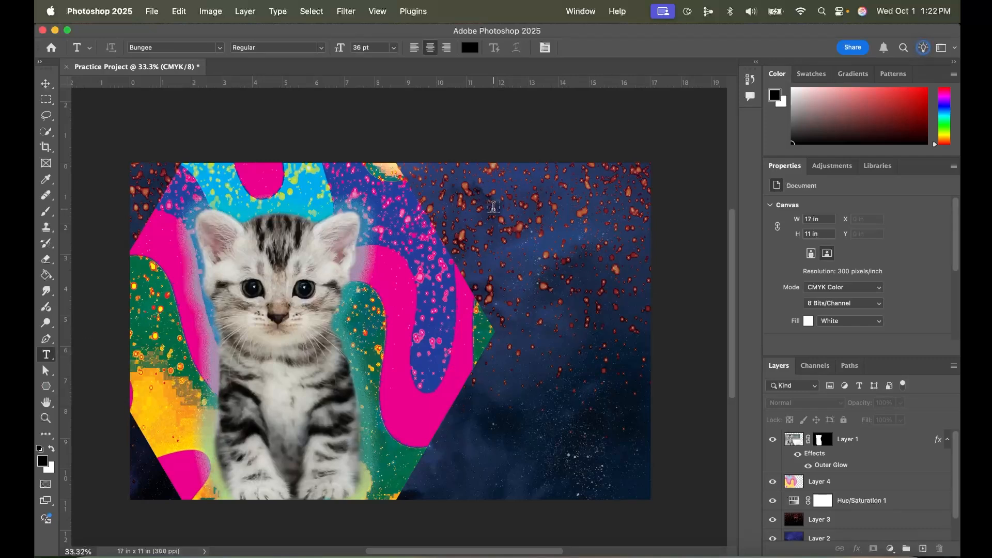
{"action": "left_click", "coordinate": [454, 203]}
{"action": "key", "text": "BackSpace"}
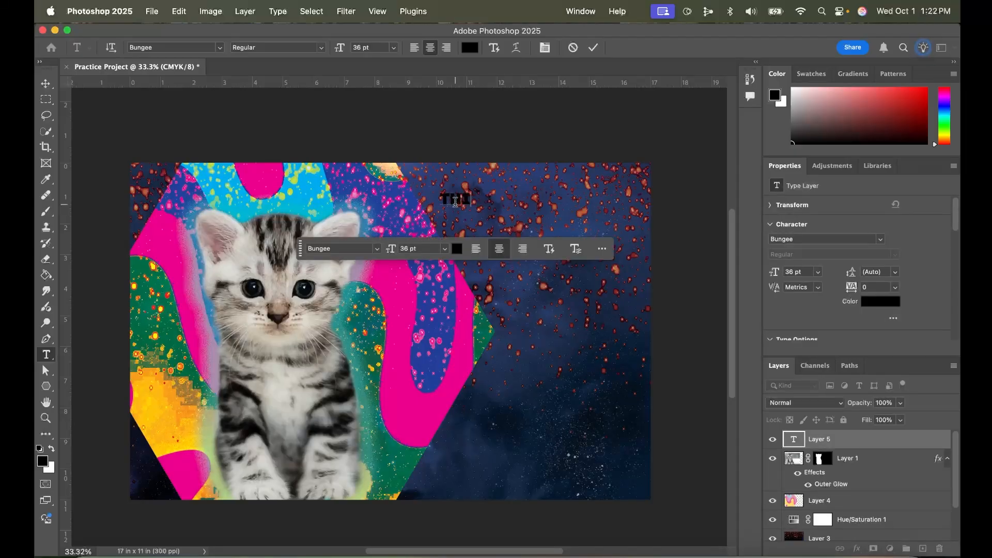
{"action": "type", "text": "CATS!!"}
{"action": "key", "text": "Return"}
{"action": "type", "text": "THEY ARE COOL!"}
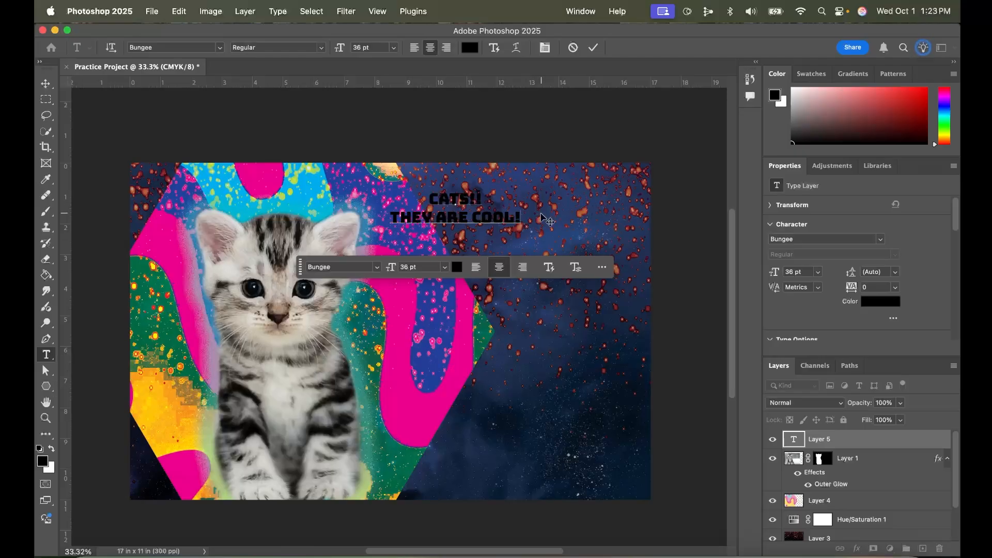
- Draw a paragraph text box over the lower galaxy area and set its placeholder text to Arial Black at 18 pt
{"action": "left_click", "coordinate": [506, 294]}
{"action": "left_click_drag", "start_coordinate": [506, 298], "coordinate": [642, 414]}
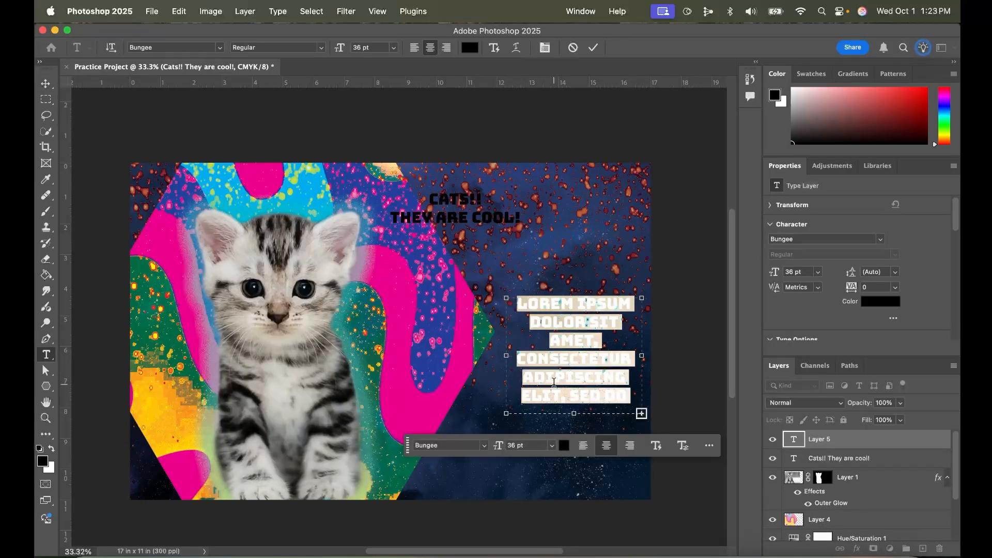
{"action": "left_click", "coordinate": [552, 445]}
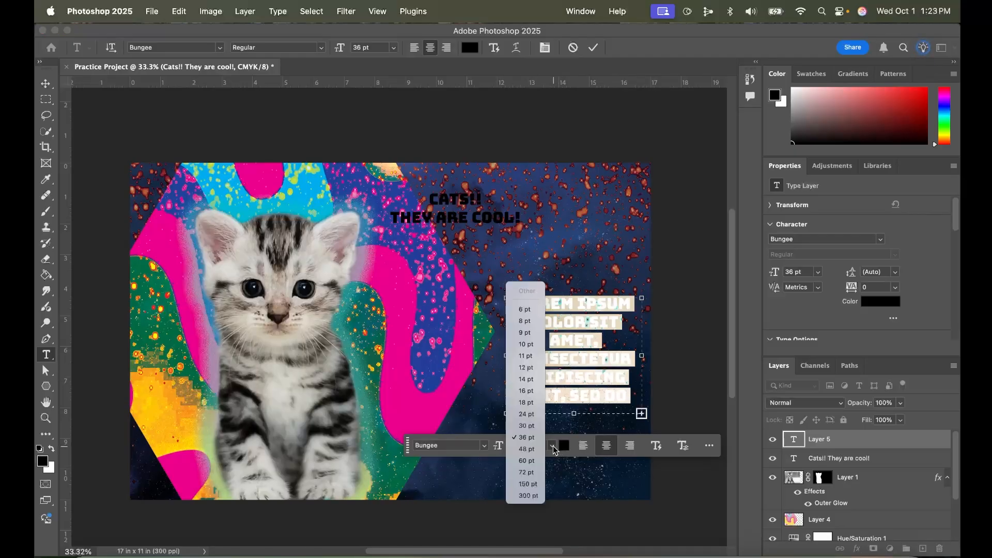
{"action": "left_click", "coordinate": [526, 402]}
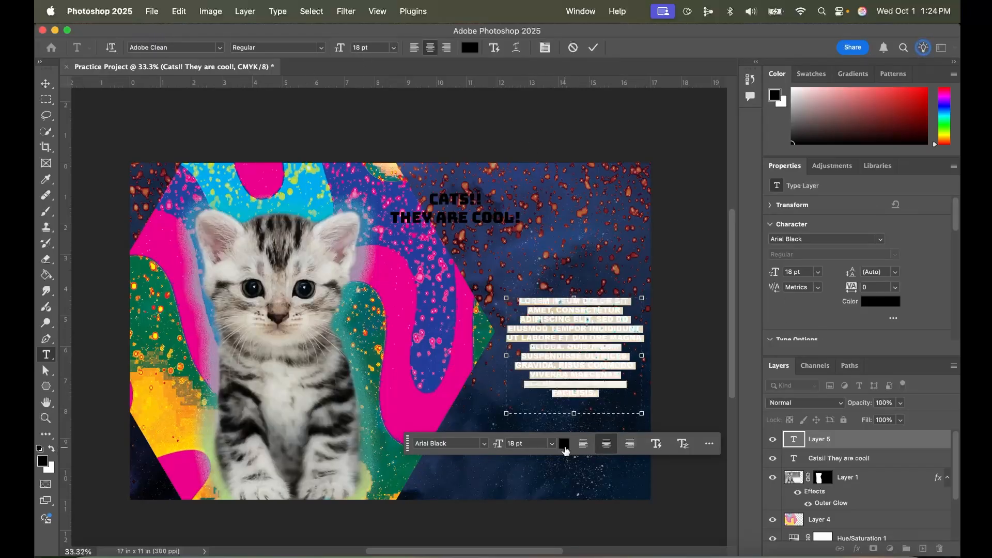
- Change the placeholder paragraph's text color to light gray
{"action": "left_click", "coordinate": [565, 448]}
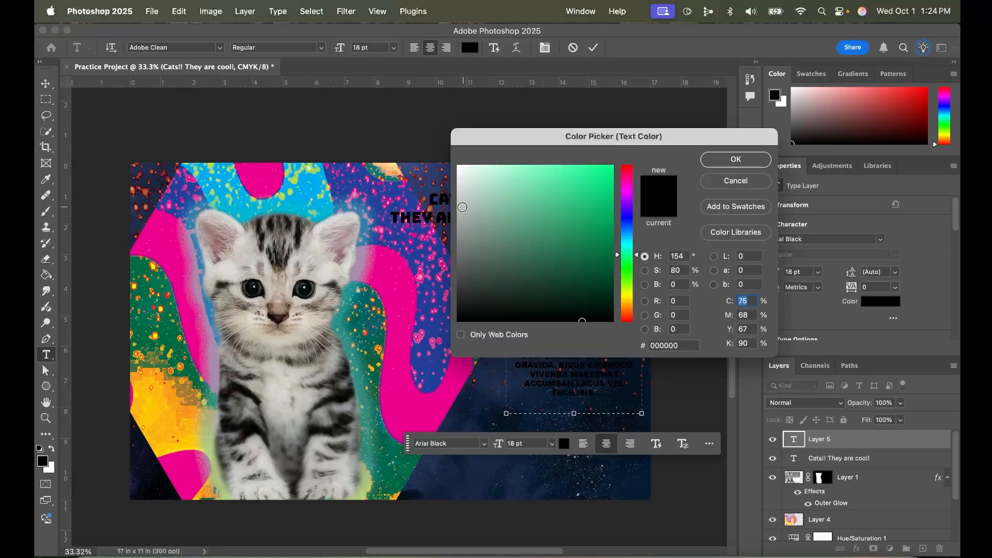
{"action": "left_click", "coordinate": [463, 207]}
{"action": "key", "text": "Return"}
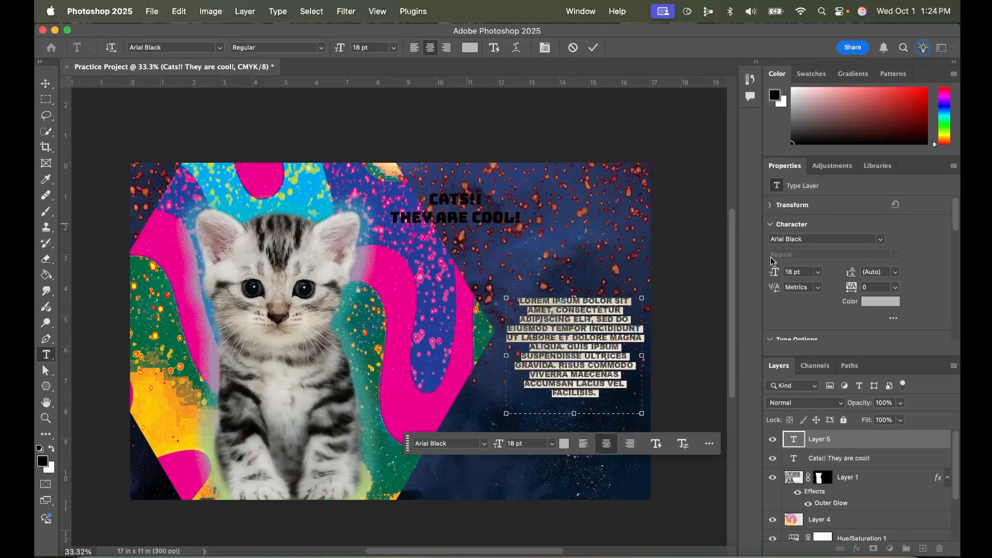
- Replace the placeholder paragraph over the galaxy with text beginning "This is why cats are so cool!:" and "Reason 1:"
{"action": "left_click", "coordinate": [595, 394]}
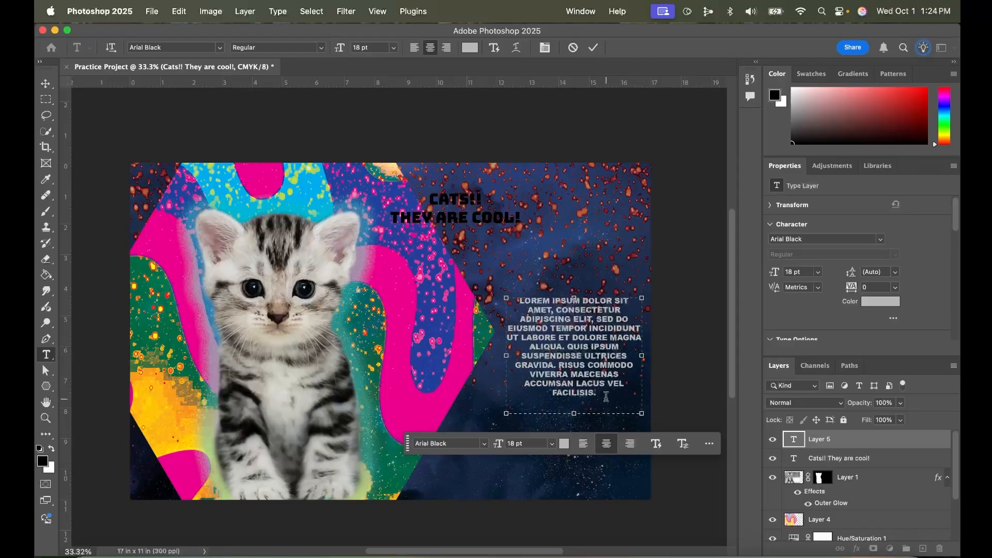
{"action": "left_click_drag", "start_coordinate": [618, 396], "coordinate": [515, 300]}
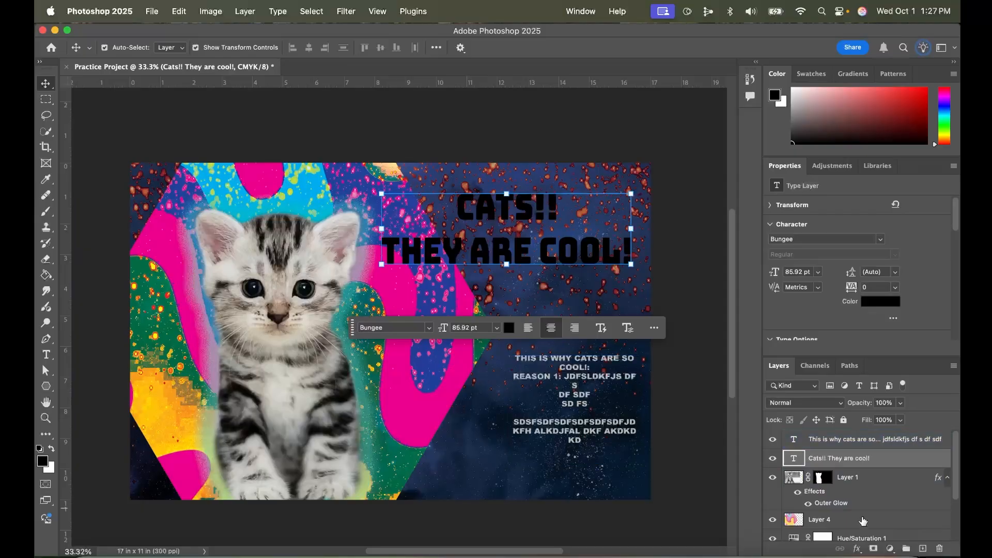
- Add an Outer Glow effect to the "Cats!! They are cool!" heading
{"action": "left_click", "coordinate": [857, 551]}
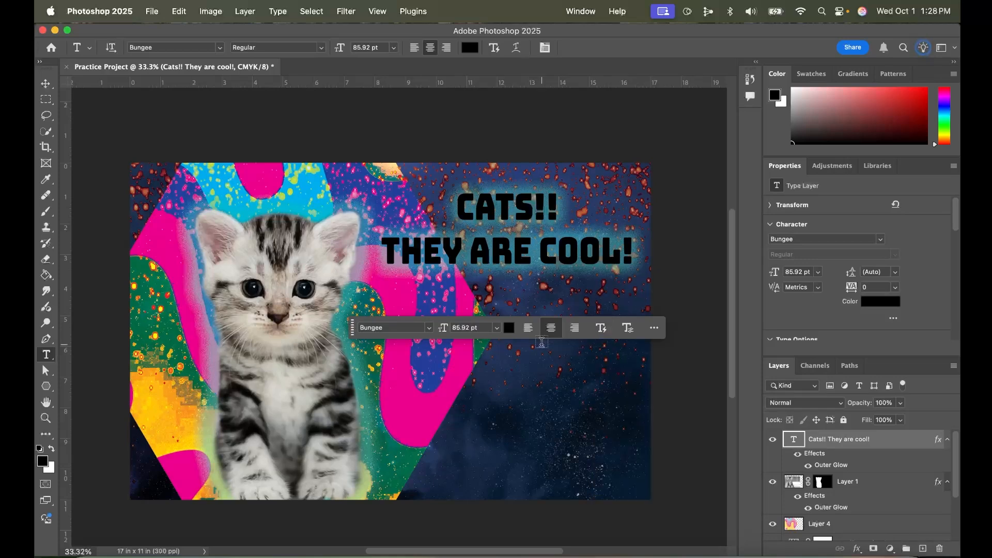
- Draw a closed five-point Pen shape, about 2151 by 2113 px, below the heading, with its notched edge following the hexagon's side
{"action": "left_click", "coordinate": [46, 339]}
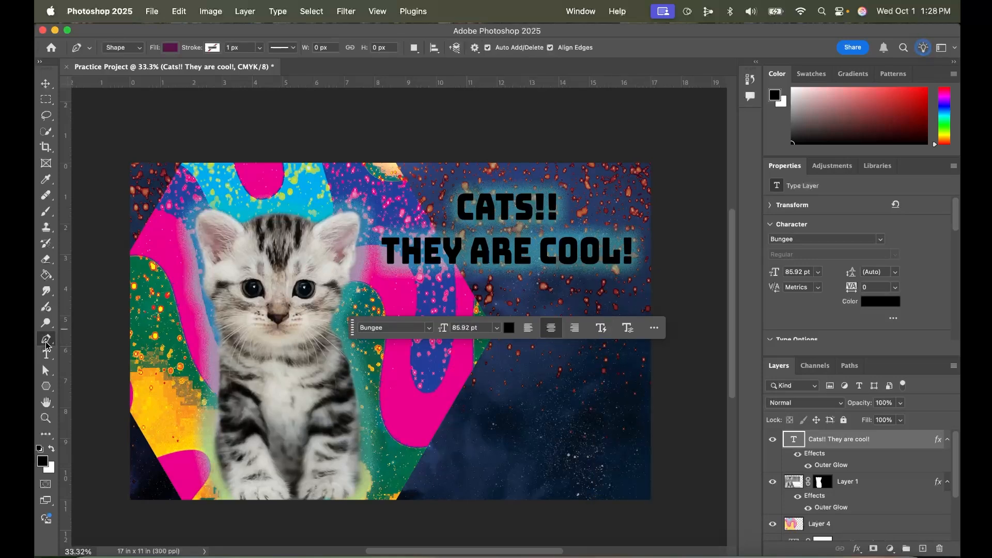
{"action": "left_click", "coordinate": [424, 486]}
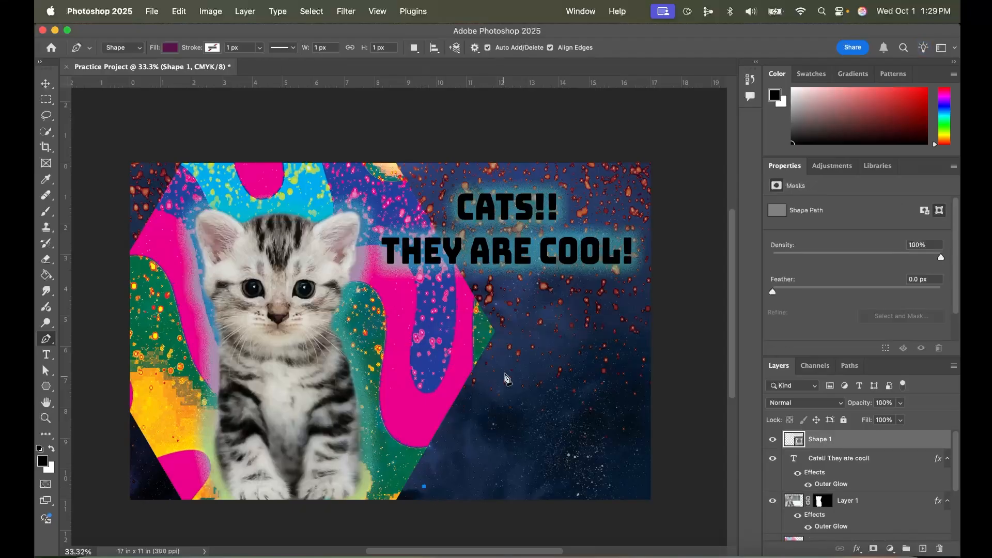
{"action": "left_click", "coordinate": [509, 339]}
{"action": "left_click", "coordinate": [482, 275]}
{"action": "left_click", "coordinate": [639, 278]}
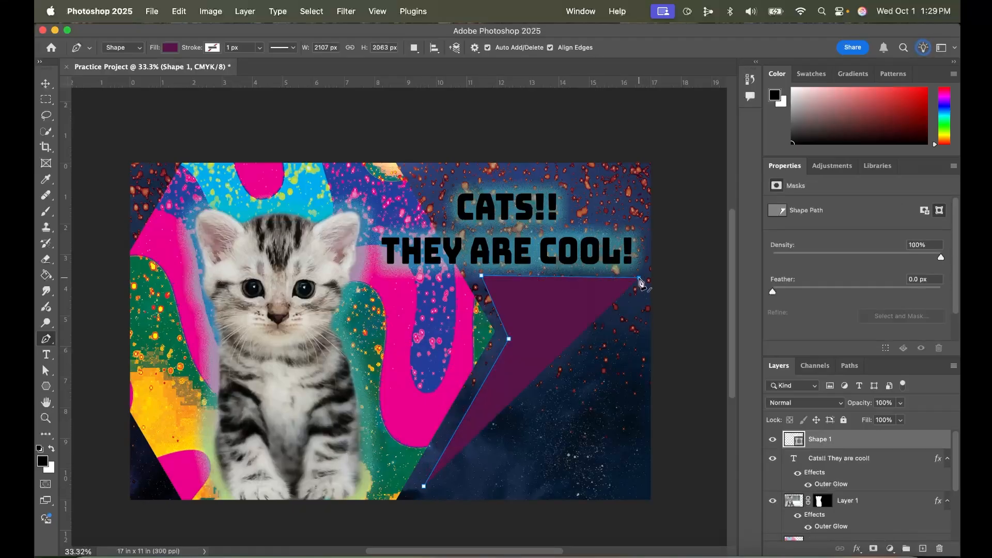
{"action": "left_click", "coordinate": [643, 491]}
{"action": "left_click", "coordinate": [424, 486]}
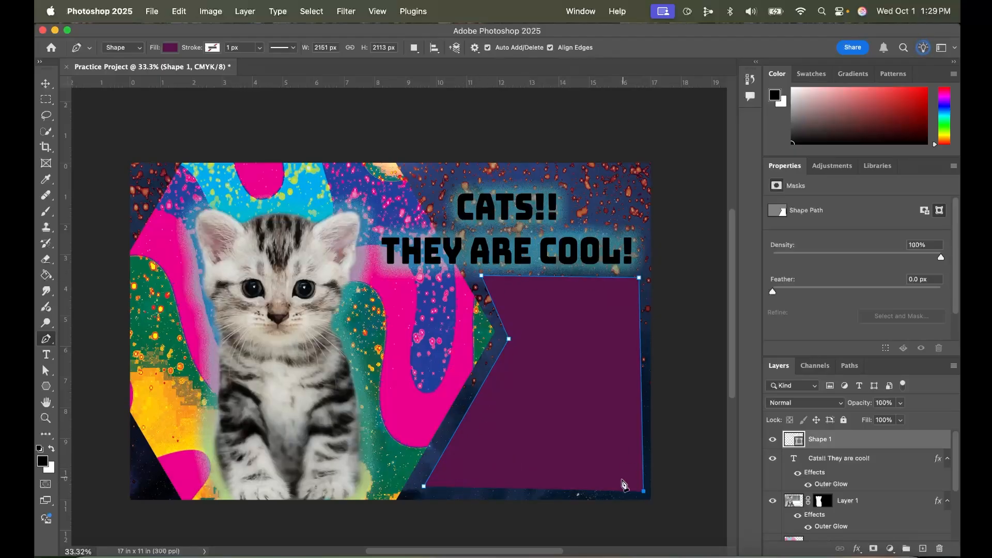
{"action": "left_click", "coordinate": [424, 487]}
- Fill the purple Pen shape with area text using the placeholder paragraph in Bungee, and set its size to 11 pt
{"action": "left_click", "coordinate": [46, 355]}
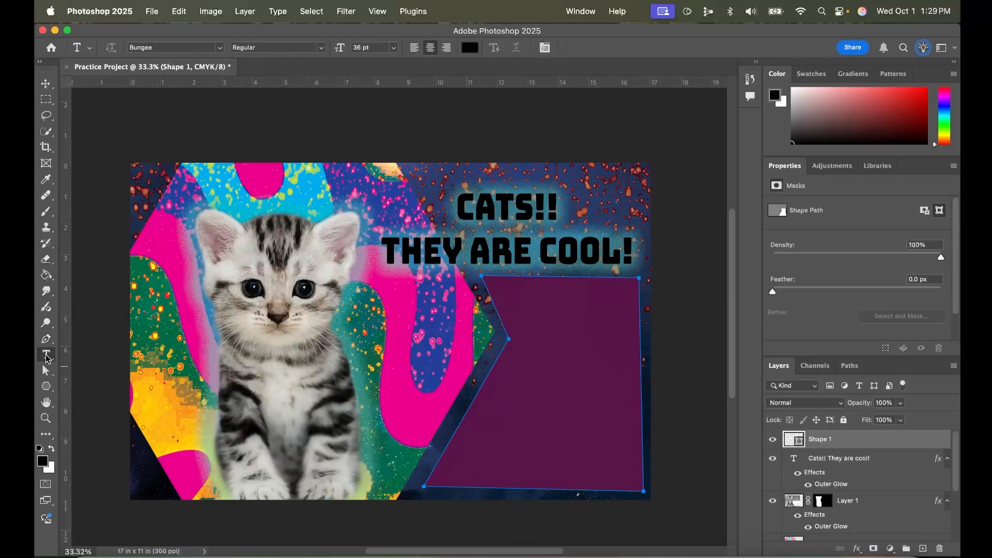
{"action": "left_click", "coordinate": [521, 295]}
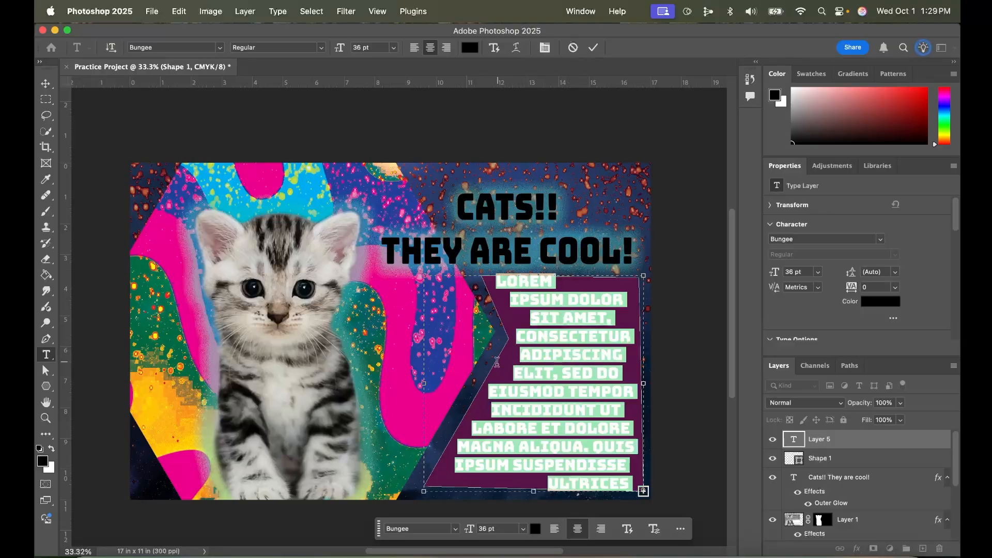
{"action": "left_click", "coordinate": [523, 529]}
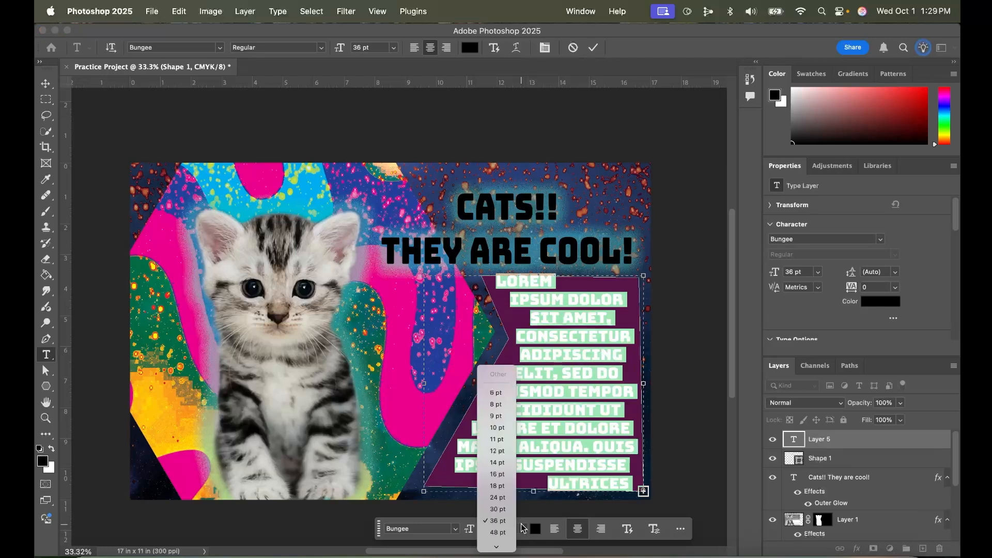
{"action": "left_click", "coordinate": [497, 440]}
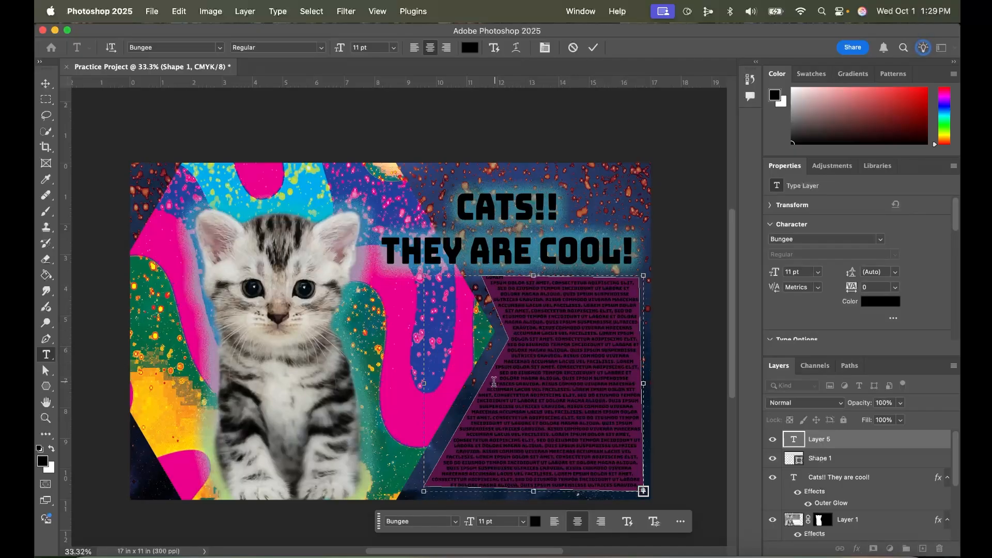
{"action": "key", "text": "Escape"}
{"action": "key", "text": "v"}
{"action": "left_click", "coordinate": [572, 123]}
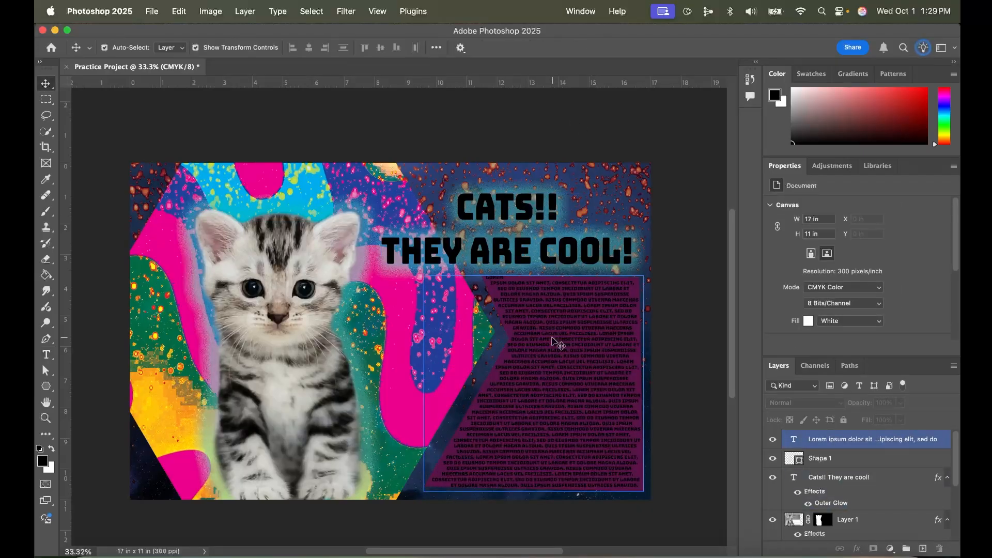
- Shift the shaped placeholder paragraph slightly relative to the purple shape behind it
{"action": "left_click_drag", "start_coordinate": [558, 344], "coordinate": [579, 354]}
{"action": "double_click", "coordinate": [629, 348]}
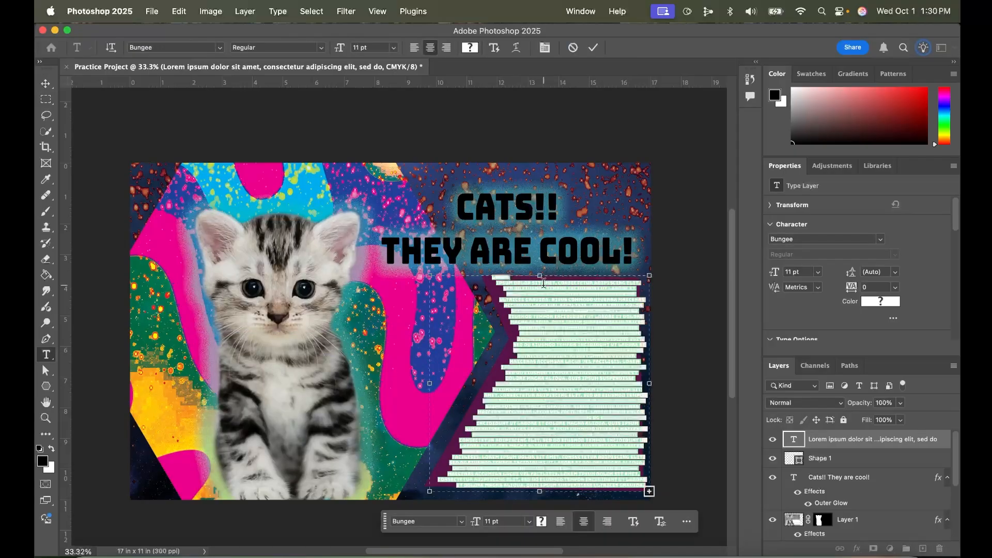
{"action": "left_click", "coordinate": [46, 83]}
{"action": "mouse_move", "coordinate": [563, 356]}
{"action": "left_mouse_down"}
{"action": "mouse_move", "coordinate": [279, 369]}
{"action": "mouse_move", "coordinate": [387, 330]}
{"action": "mouse_move", "coordinate": [566, 368]}
{"action": "mouse_move", "coordinate": [575, 360]}
{"action": "left_mouse_up"}
- Delete the purple shape behind the placeholder paragraph and change the paragraph's text color to light green
{"action": "left_click", "coordinate": [641, 369]}
{"action": "key", "text": "Delete"}
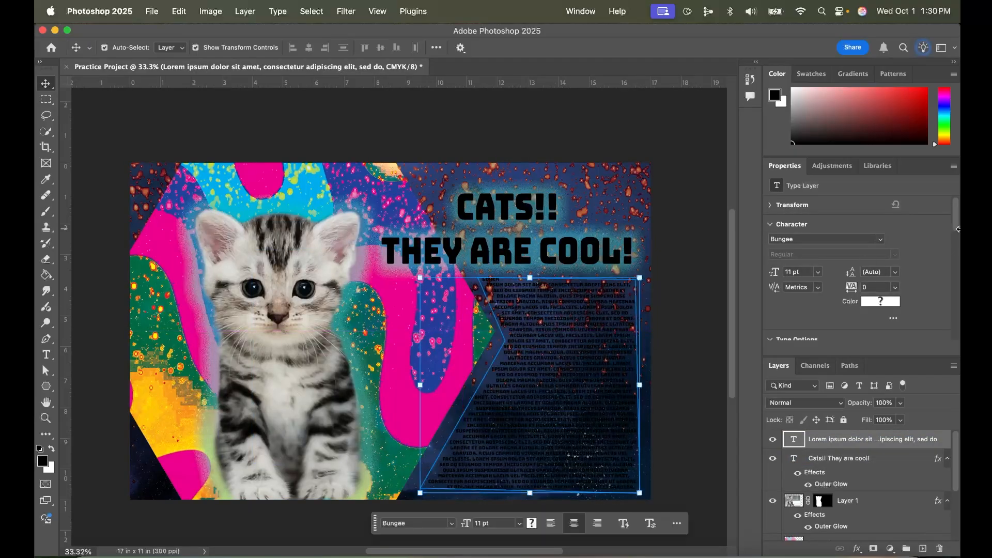
{"action": "left_click", "coordinate": [872, 302]}
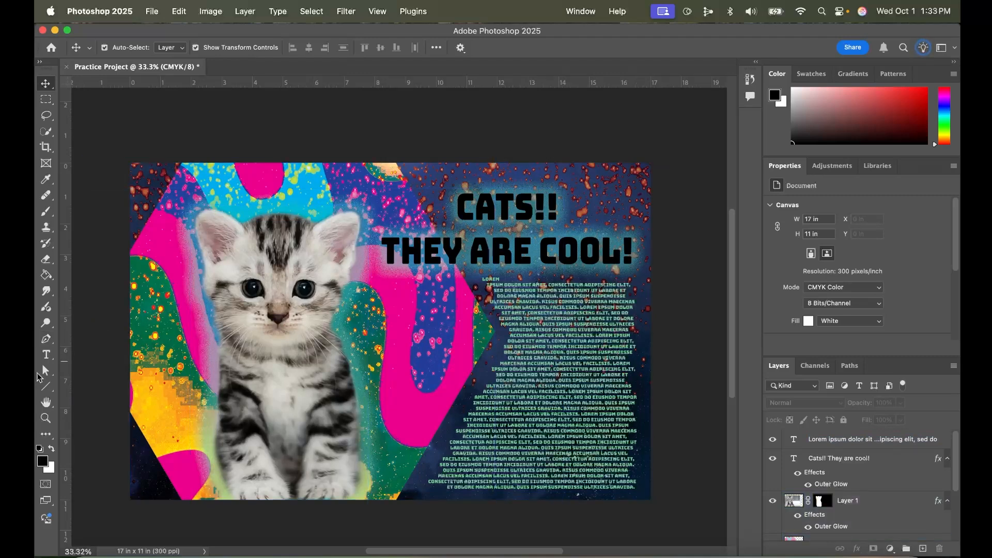
- Draw an unfilled circle about 5.85 in wide around the kitten's head with a 23.79 px gold stroke
{"action": "right_click", "coordinate": [47, 389]}
{"action": "left_click", "coordinate": [111, 400]}
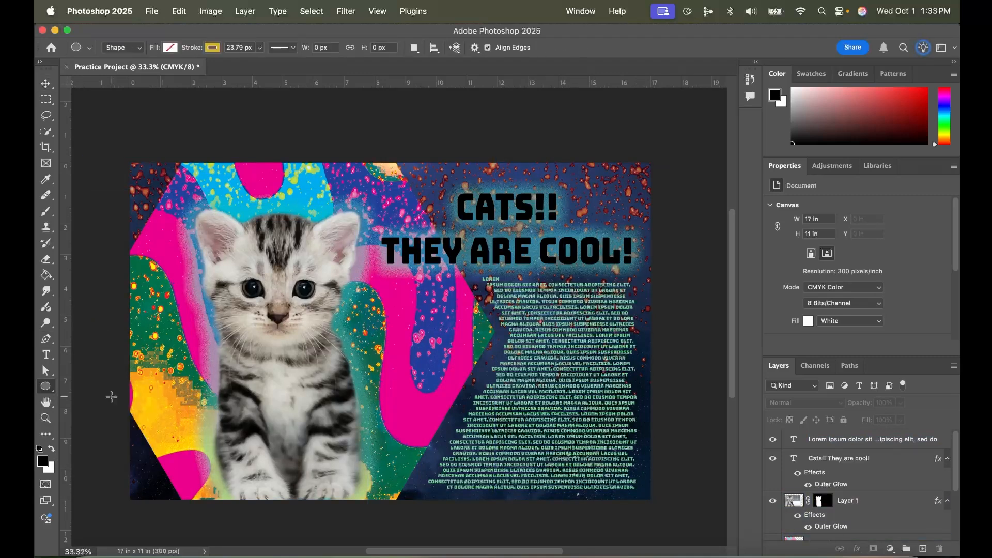
{"action": "mouse_move", "coordinate": [181, 193]}
{"action": "left_mouse_down"}
{"action": "mouse_move", "coordinate": [328, 269]}
{"action": "mouse_move", "coordinate": [367, 333]}
{"action": "left_mouse_up"}
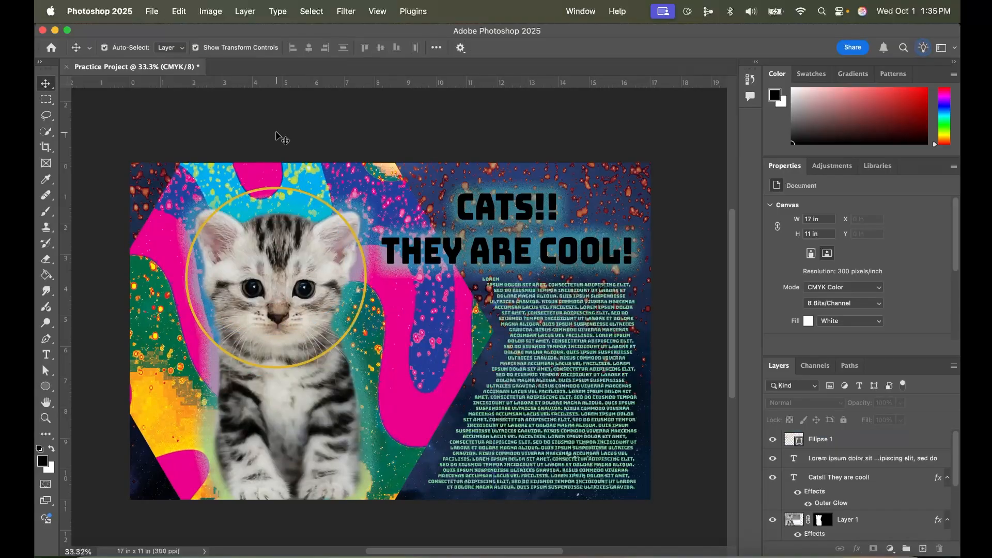
- Add 30 pt Bungee text along the circle's outline reading "HELLO THERE MY FRIEND!"
{"action": "left_click", "coordinate": [247, 201]}
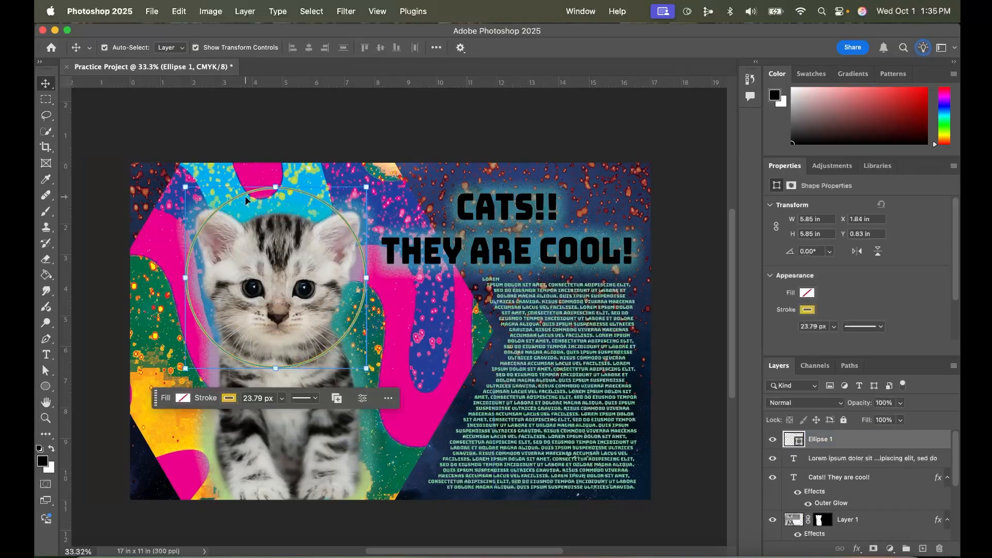
{"action": "left_click", "coordinate": [46, 356]}
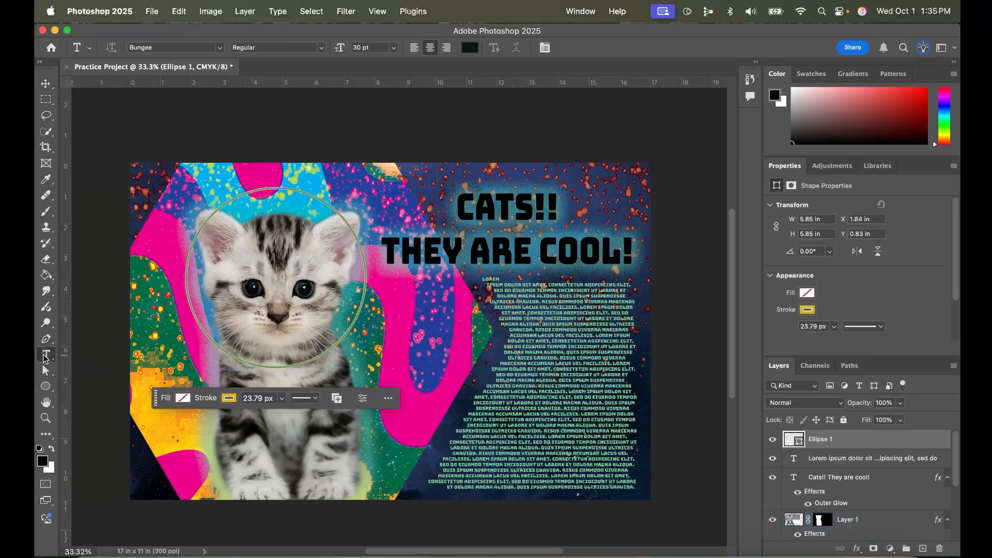
{"action": "left_click", "coordinate": [187, 262]}
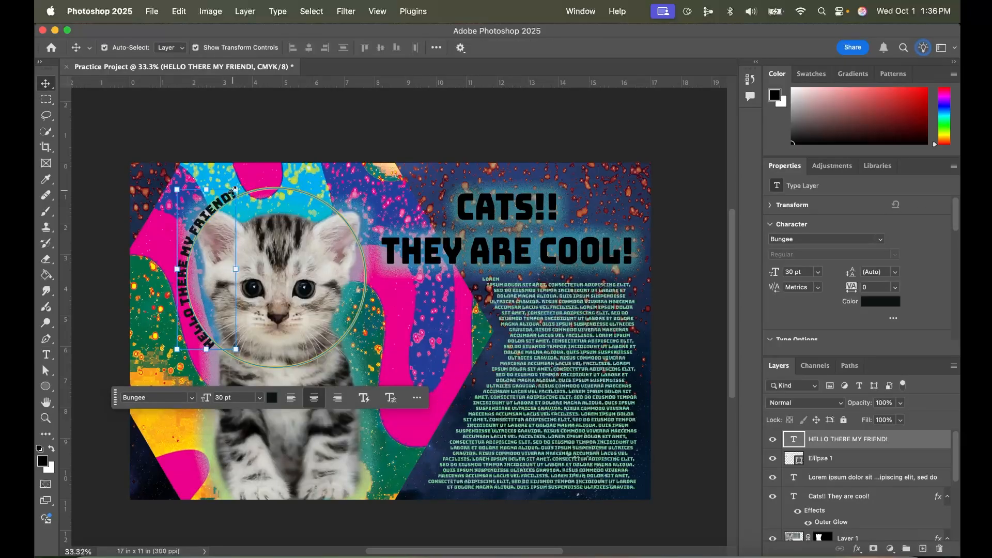
- Delete the gold circle around the kitten's head, leaving the curved text in place
{"action": "left_click", "coordinate": [274, 132]}
{"action": "left_click", "coordinate": [274, 192]}
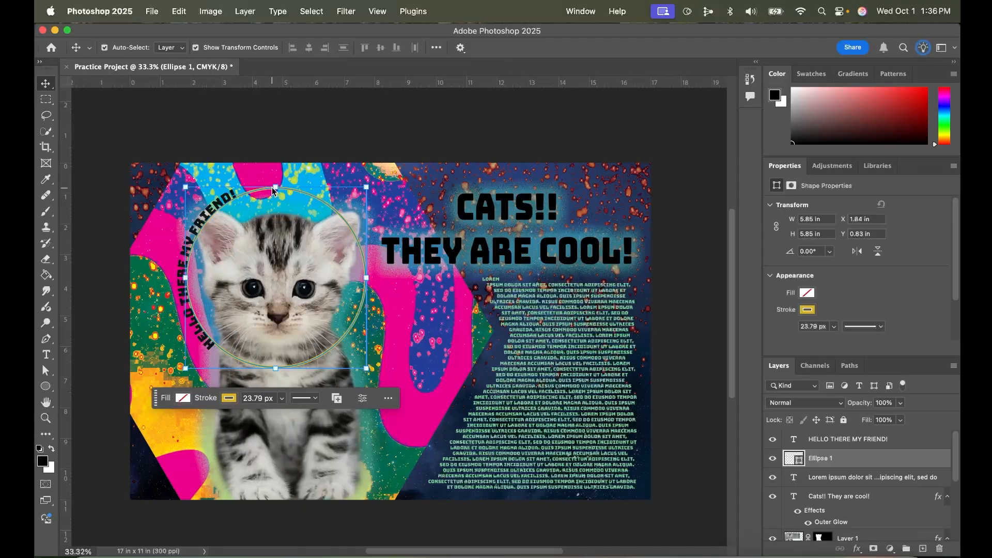
{"action": "left_click", "coordinate": [238, 215]}
- Rotate the curved "HELLO THERE MY FRIEND!" text clockwise so it arcs over the top of the kitten's head
{"action": "left_click", "coordinate": [224, 213]}
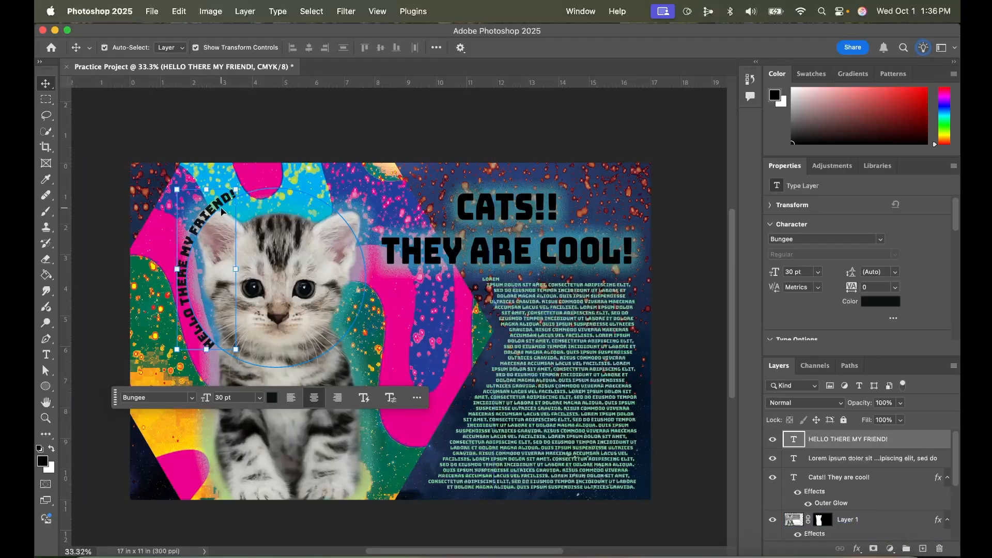
{"action": "key", "text": "super+t"}
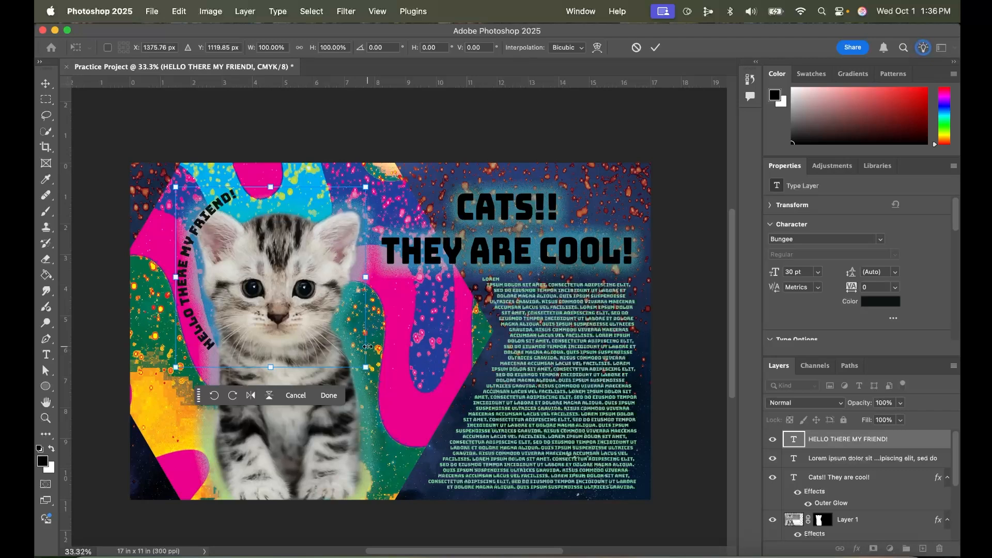
{"action": "left_click_drag", "start_coordinate": [367, 175], "coordinate": [362, 362]}
{"action": "key", "text": "Escape"}
- Expand the character options of the green placeholder paragraph and set its leading to 17 pt
{"action": "left_click", "coordinate": [563, 353]}
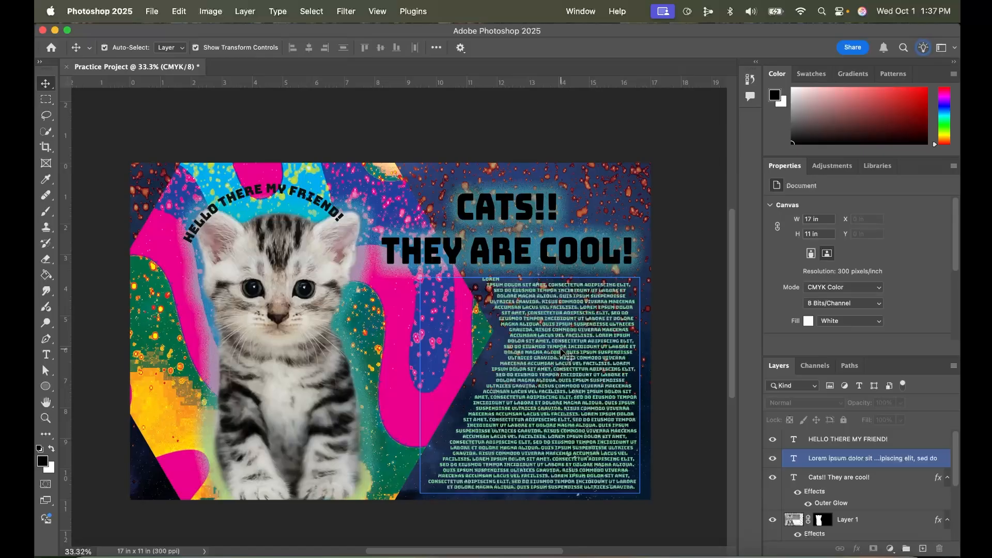
{"action": "left_click", "coordinate": [535, 336]}
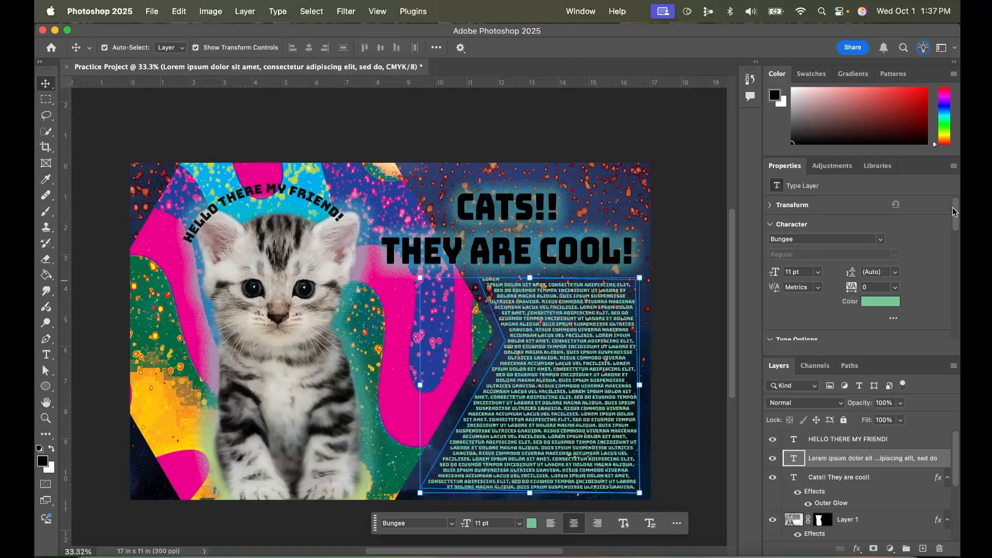
{"action": "mouse_move", "coordinate": [956, 213]}
{"action": "left_mouse_down"}
{"action": "mouse_move", "coordinate": [956, 224]}
{"action": "mouse_move", "coordinate": [953, 212]}
{"action": "left_mouse_up"}
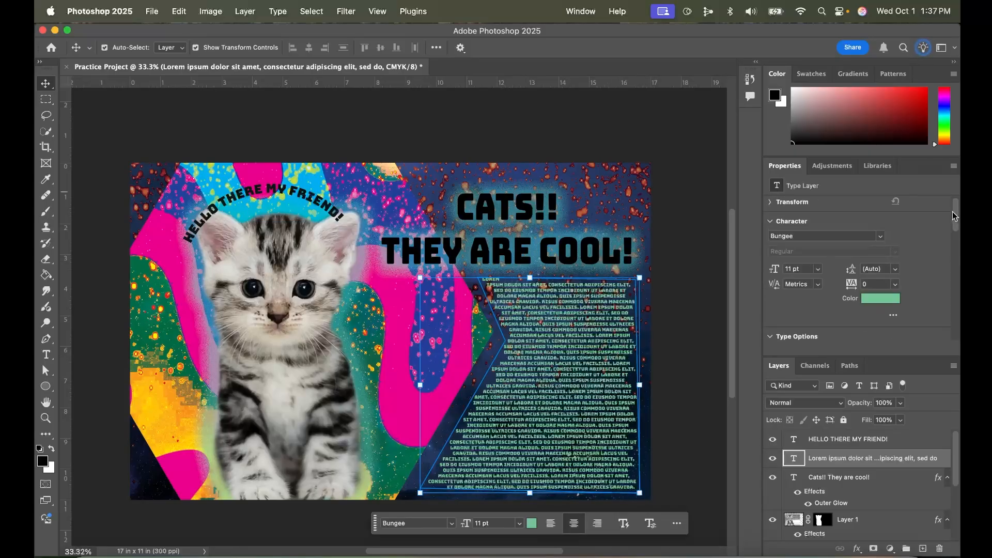
{"action": "left_click", "coordinate": [894, 317]}
{"action": "left_click_drag", "start_coordinate": [957, 215], "coordinate": [956, 221]}
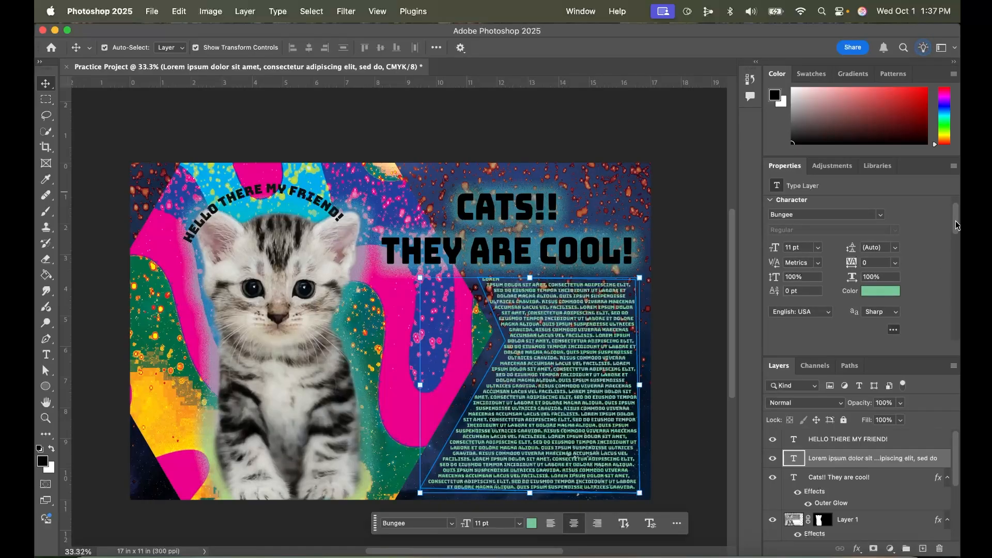
{"action": "scroll", "coordinate": [956, 222], "scroll_direction": "down", "scroll_amount": 2}
{"action": "left_click_drag", "start_coordinate": [853, 236], "coordinate": [844, 234]}
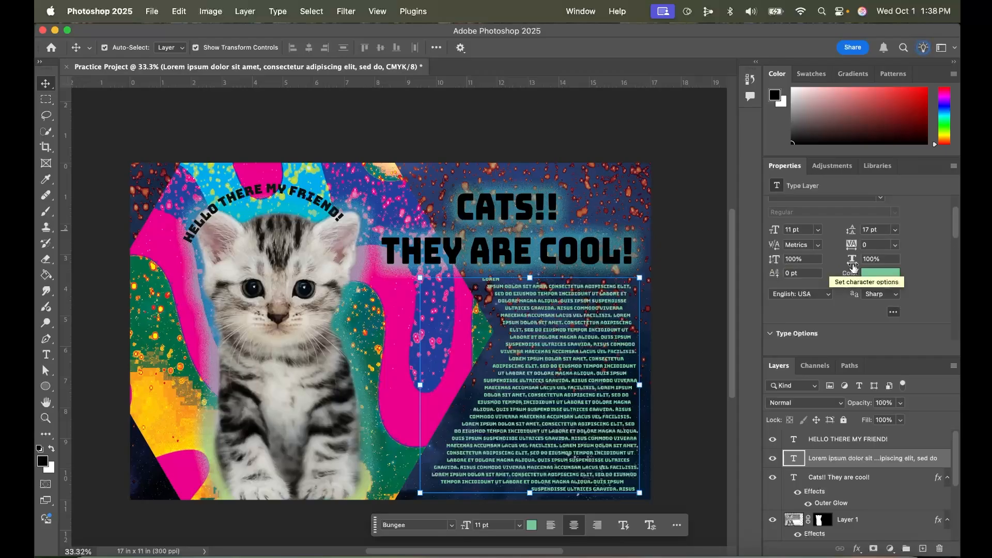
- Examine the paragraph layer's remaining type, paragraph and dynamic text options
{"action": "left_click_drag", "start_coordinate": [957, 234], "coordinate": [956, 257]}
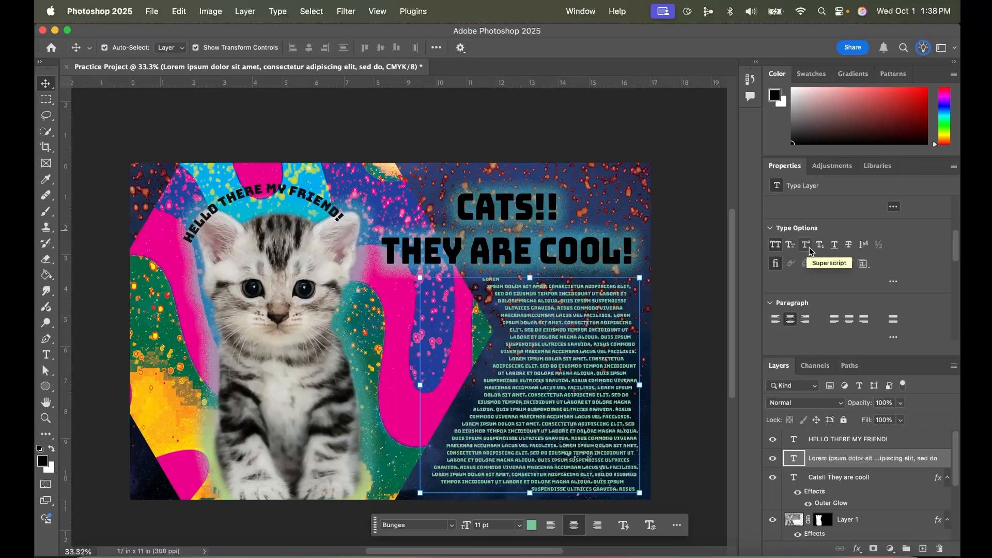
{"action": "scroll", "coordinate": [879, 253], "scroll_direction": "down", "scroll_amount": 3}
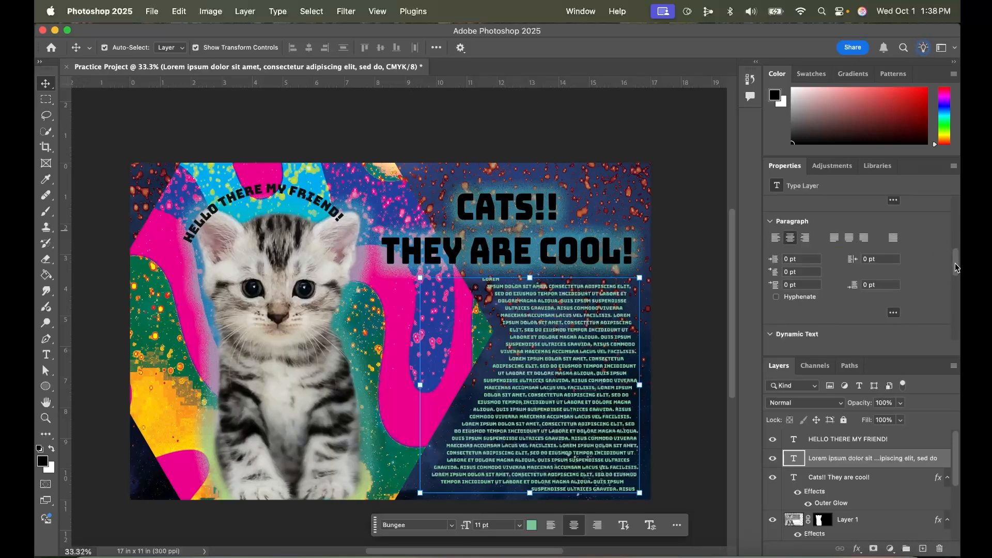
{"action": "scroll", "coordinate": [799, 261], "scroll_direction": "down", "scroll_amount": 1}
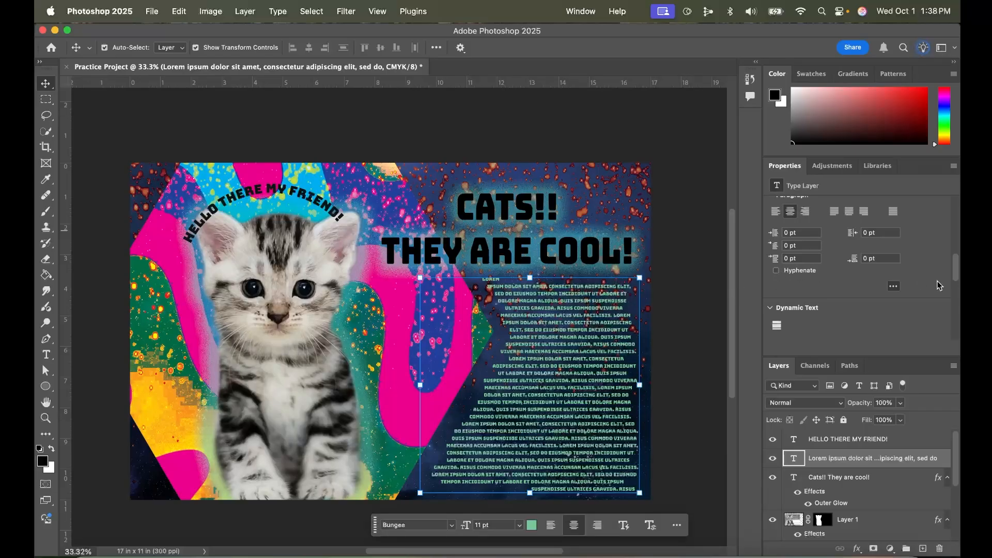
{"action": "left_click_drag", "start_coordinate": [958, 267], "coordinate": [958, 284]}
{"action": "left_click_drag", "start_coordinate": [958, 285], "coordinate": [958, 303]}
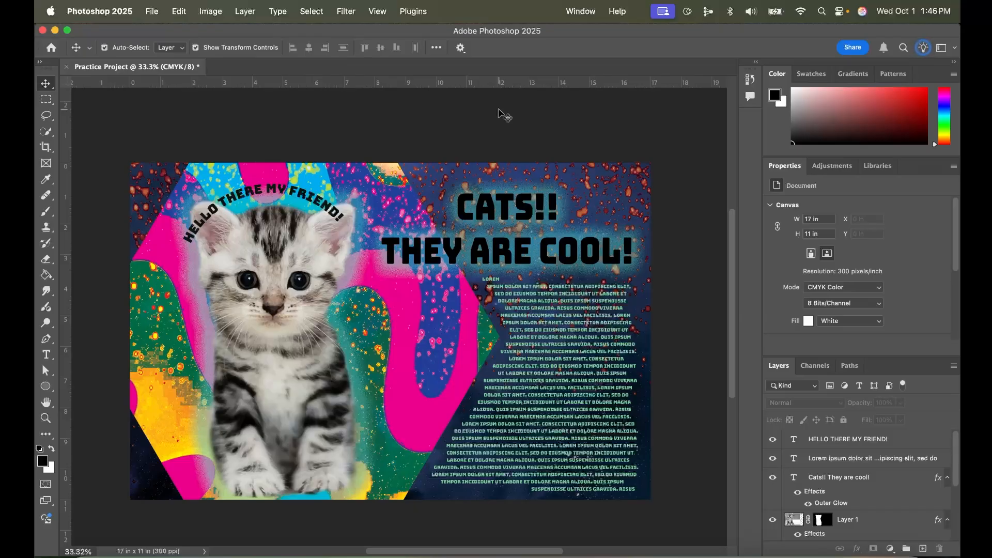
- Save the document on the computer as Practice Project.psd in the Downloads folder, in Photoshop format with the color profile embedded
{"action": "left_click", "coordinate": [151, 11]}
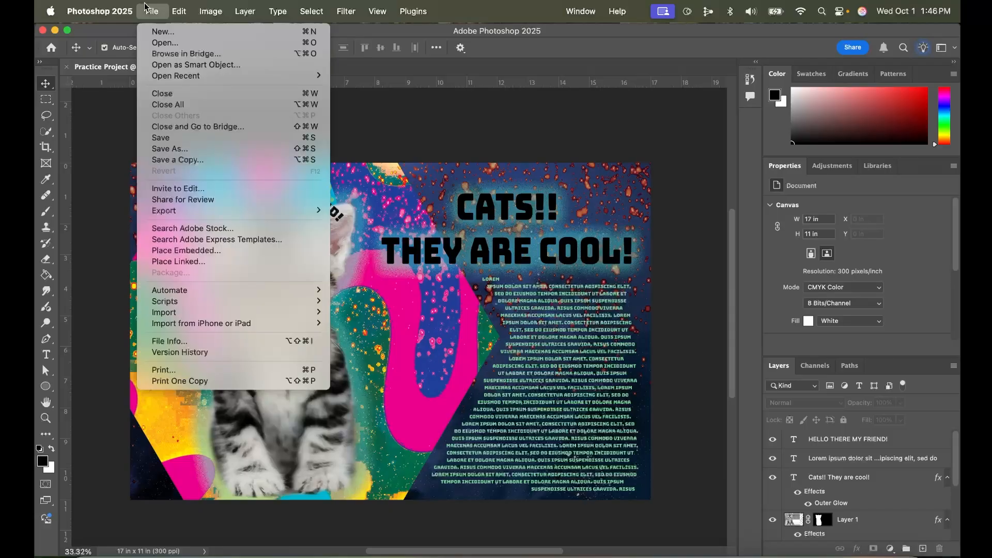
{"action": "left_click", "coordinate": [203, 149]}
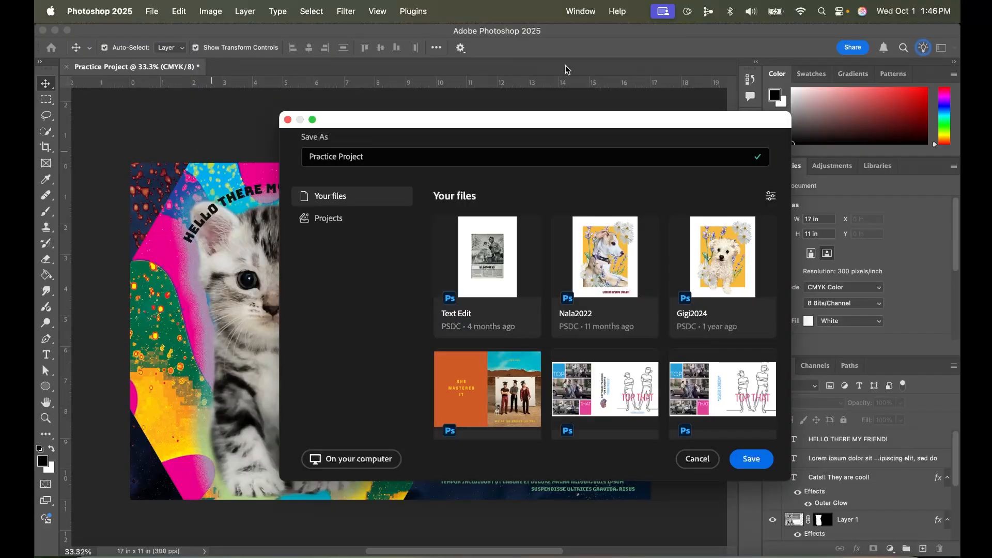
{"action": "left_click_drag", "start_coordinate": [553, 114], "coordinate": [525, 111]}
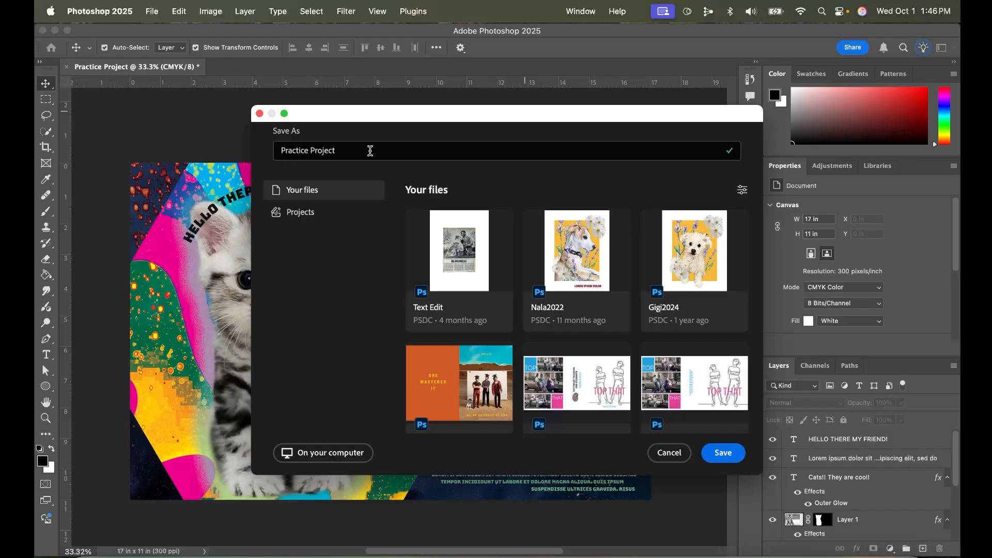
{"action": "left_click", "coordinate": [334, 457]}
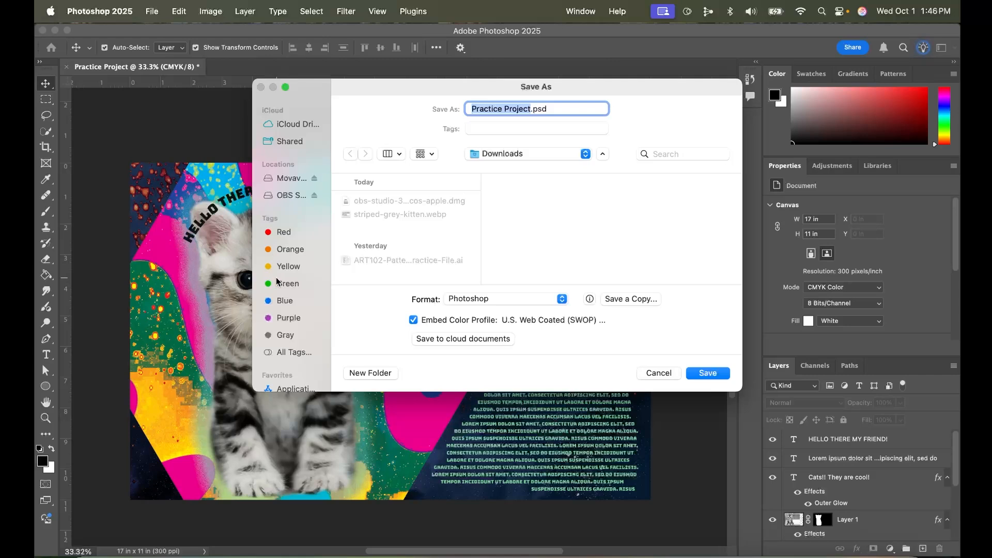
{"action": "scroll", "coordinate": [287, 269], "scroll_direction": "down", "scroll_amount": 3}
{"action": "scroll", "coordinate": [287, 269], "scroll_direction": "down", "scroll_amount": 1}
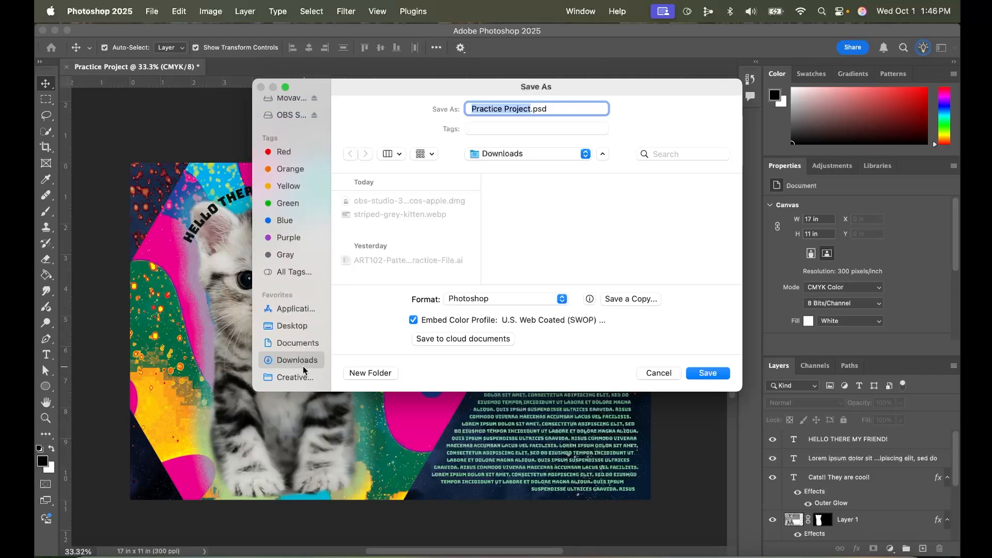
{"action": "left_click", "coordinate": [471, 110]}
{"action": "left_click_drag", "start_coordinate": [471, 110], "coordinate": [532, 107]}
{"action": "left_click", "coordinate": [562, 106]}
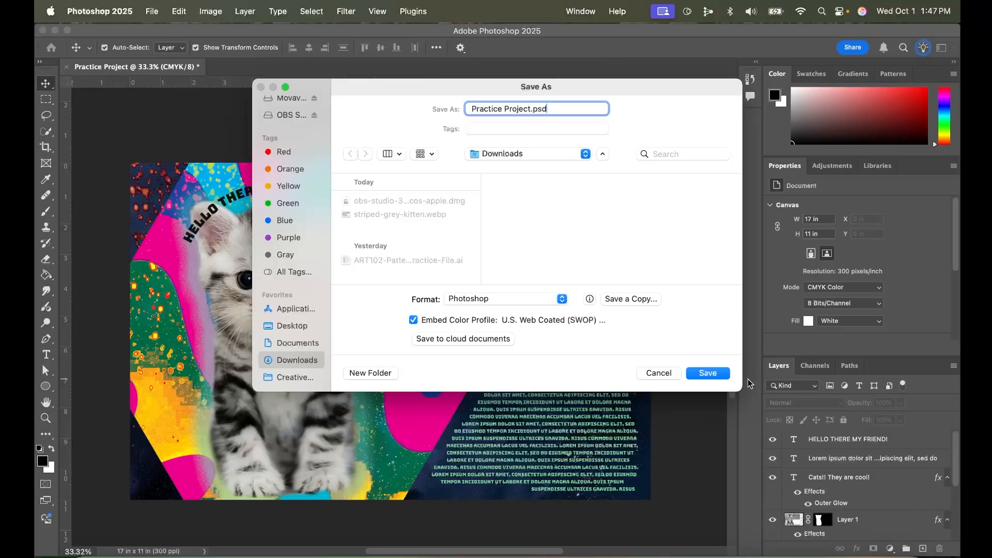
{"action": "left_click", "coordinate": [707, 373]}
{"action": "left_click", "coordinate": [649, 251]}
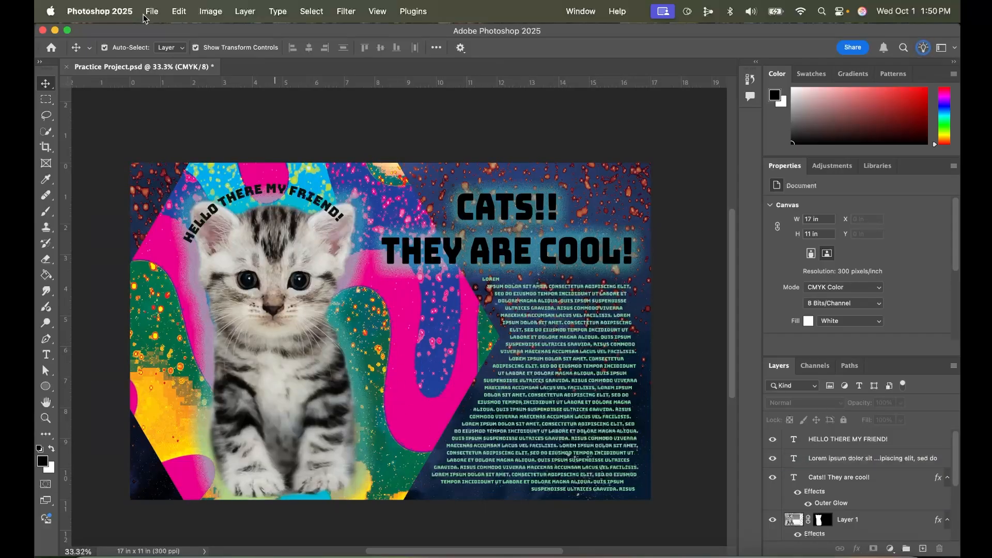
- Examine the alternative file formats offered when saving the document under Save As
{"action": "left_click", "coordinate": [148, 13]}
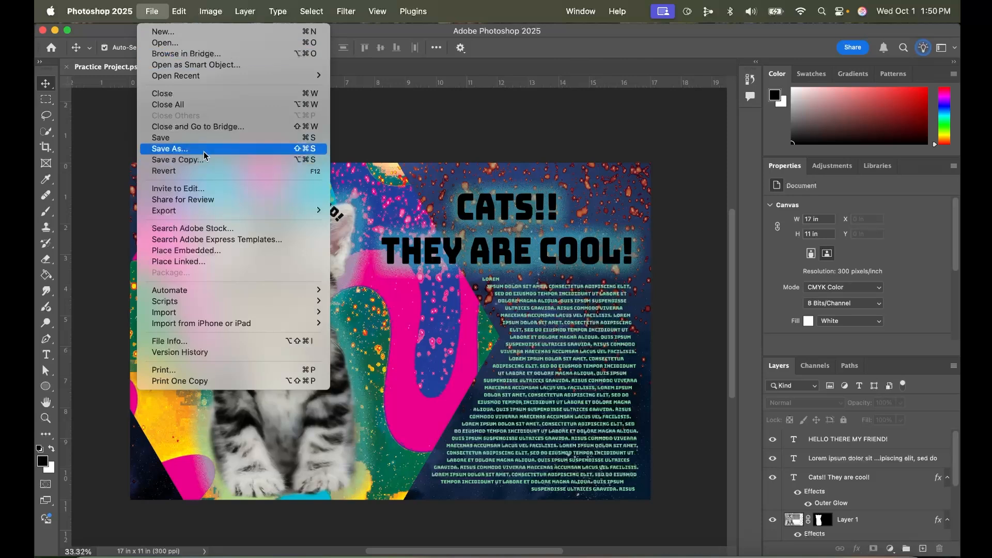
{"action": "left_click", "coordinate": [203, 151]}
{"action": "left_click", "coordinate": [481, 303]}
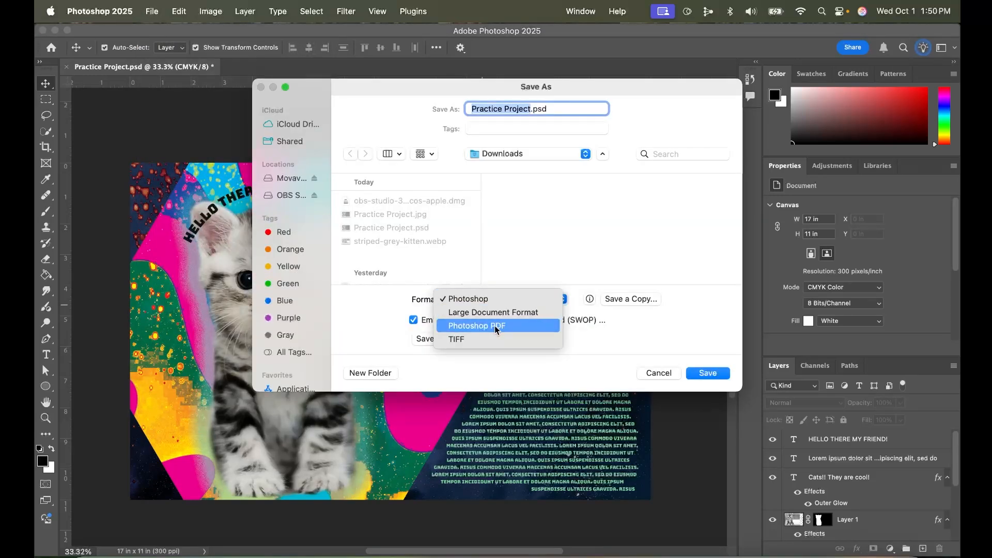
{"action": "left_click", "coordinate": [725, 345]}
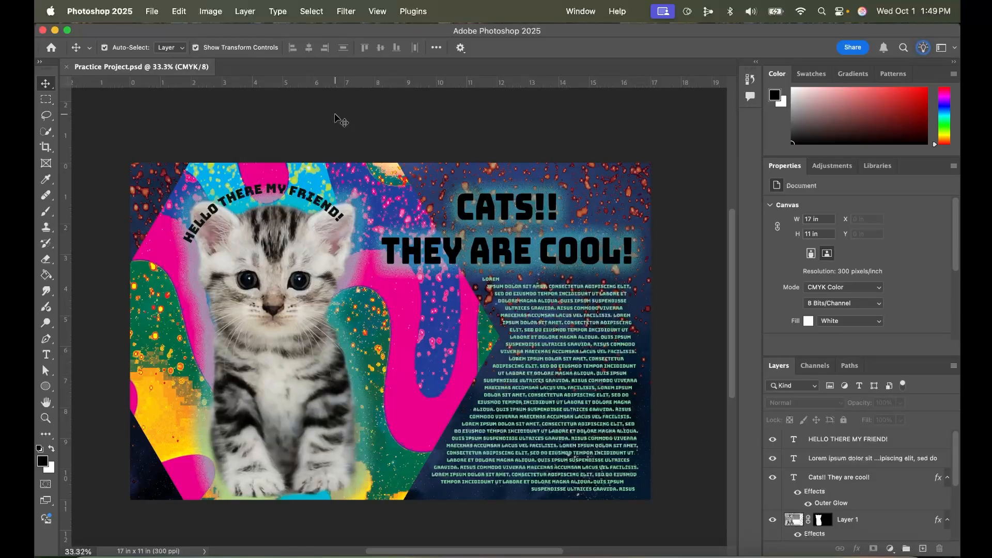
- Export the document as a JPG named Practice Project to the Downloads folder, at quality 6 and 100% scale, converted to sRGB
{"action": "left_click", "coordinate": [146, 12]}
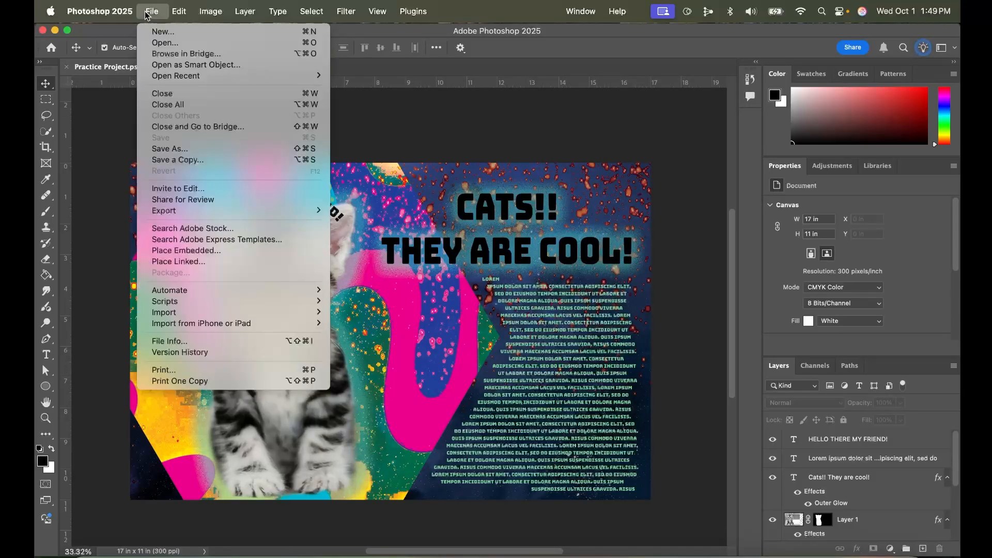
{"action": "mouse_move", "coordinate": [240, 210]}
{"action": "left_click", "coordinate": [370, 225]}
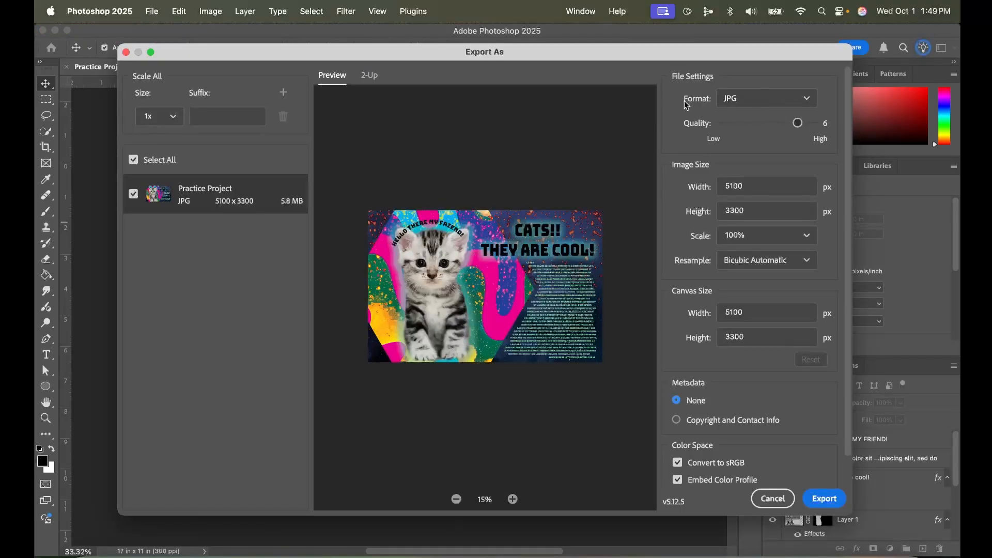
{"action": "left_click", "coordinate": [759, 97]}
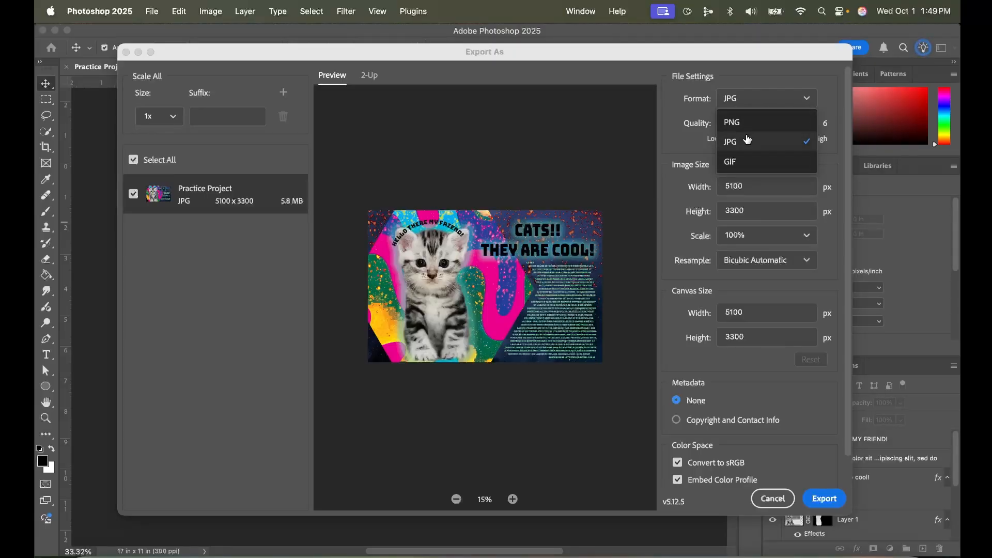
{"action": "left_click", "coordinate": [684, 147]}
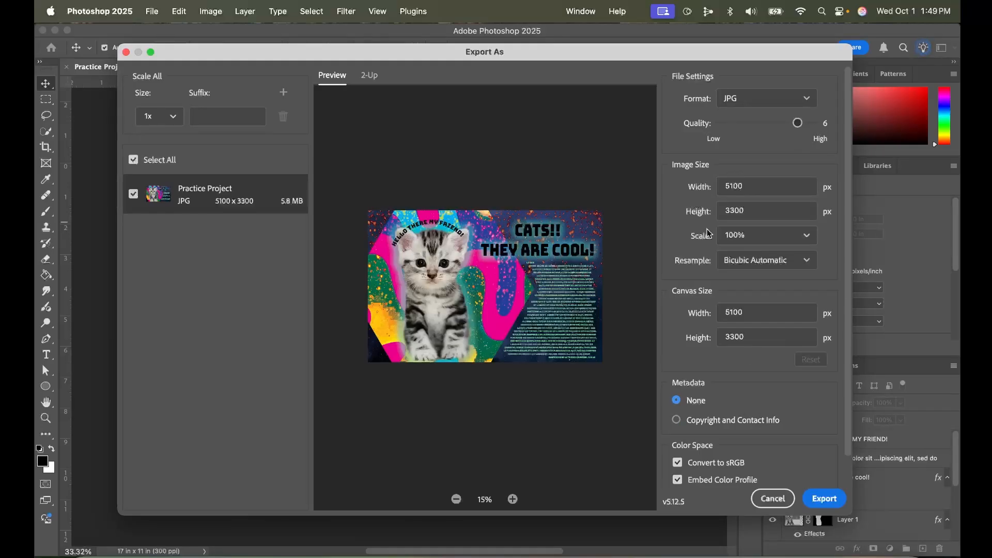
{"action": "scroll", "coordinate": [700, 418], "scroll_direction": "down", "scroll_amount": 2}
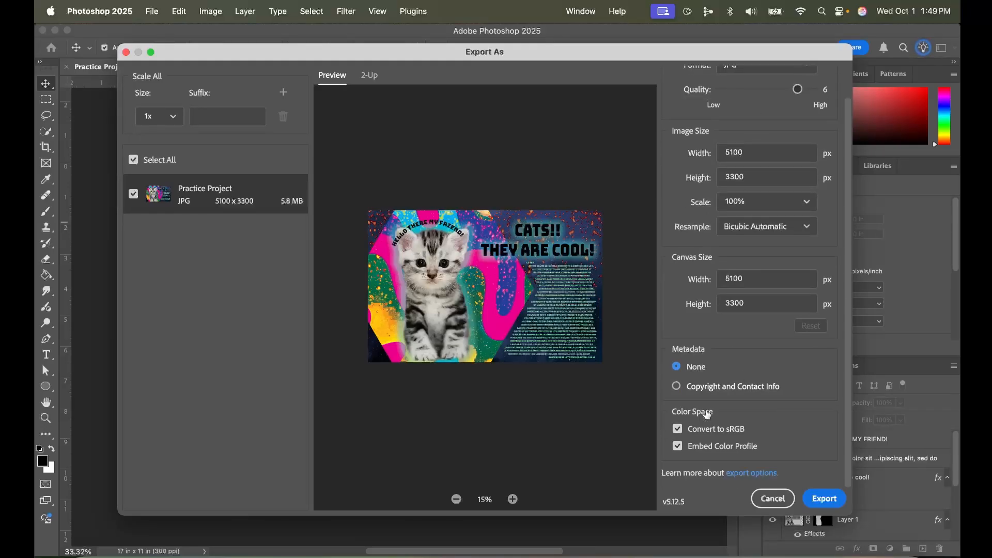
{"action": "left_click", "coordinate": [825, 500]}
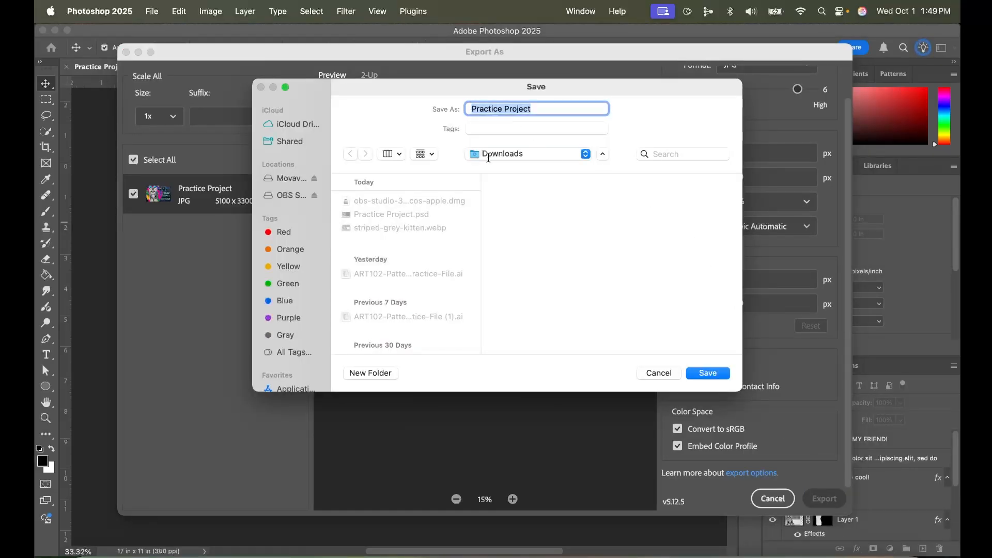
{"action": "left_click", "coordinate": [585, 154]}
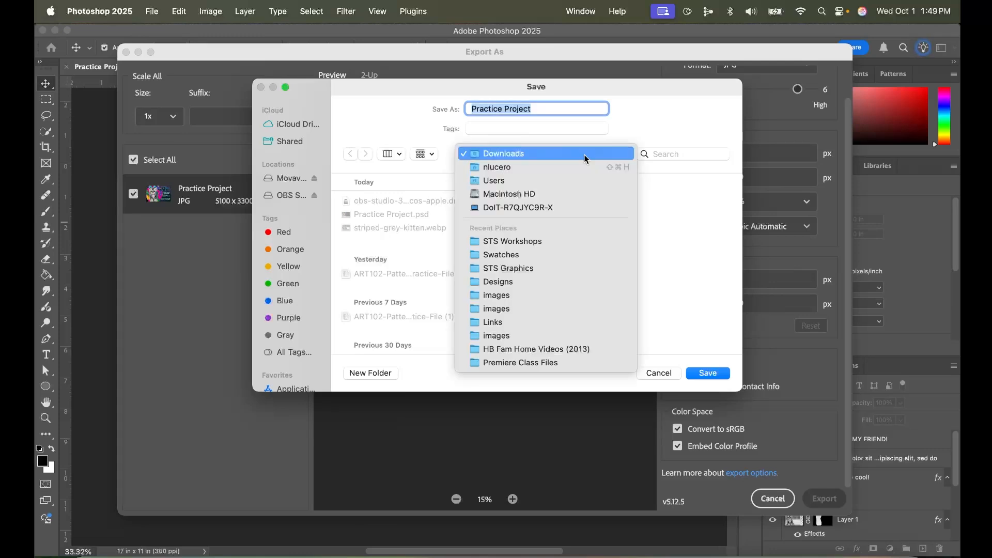
{"action": "left_click", "coordinate": [643, 115]}
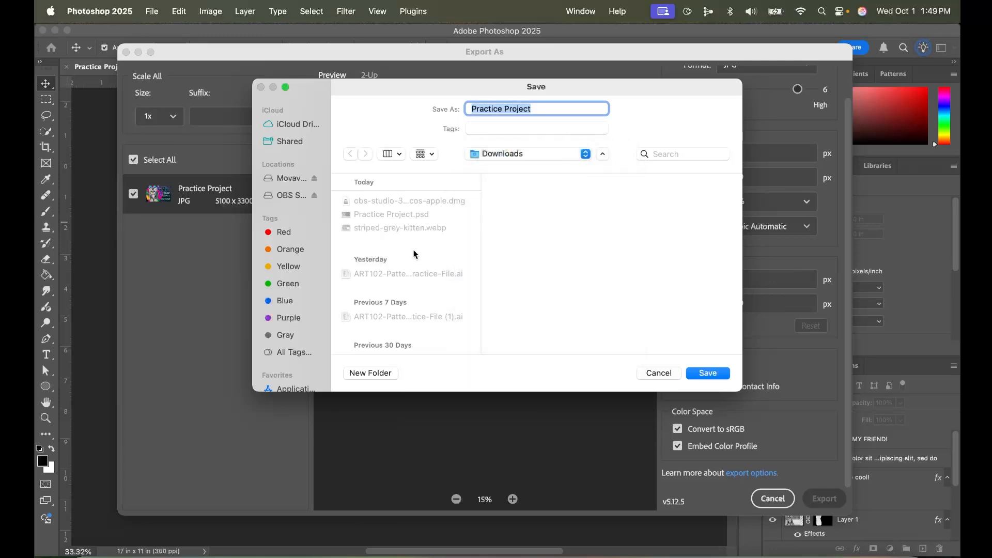
{"action": "left_click", "coordinate": [714, 373]}
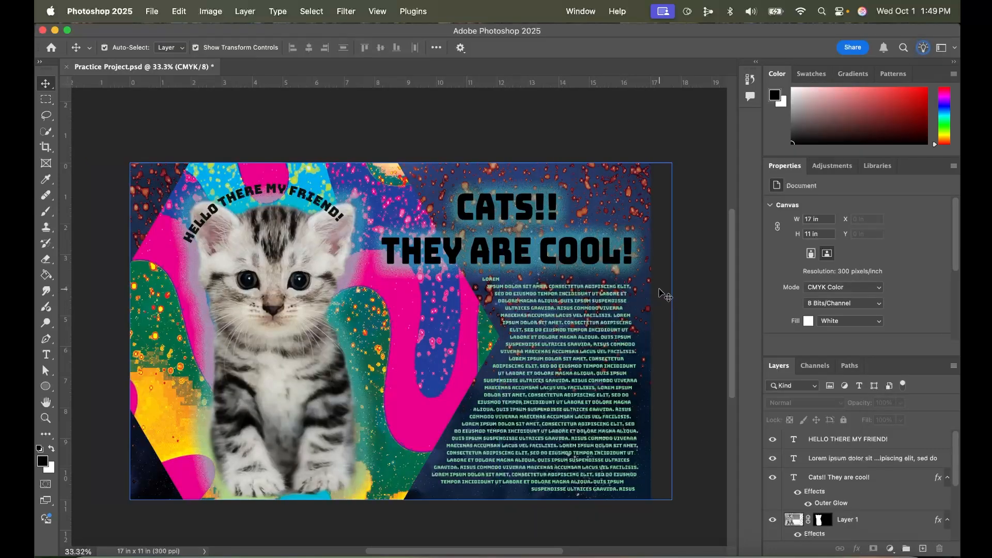